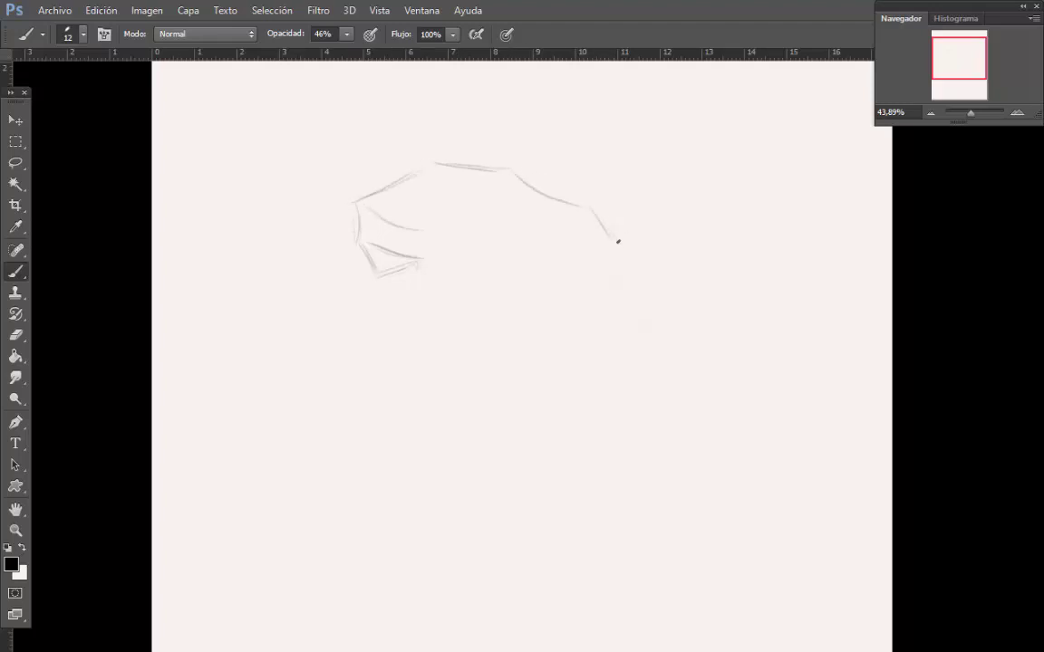
# Sketch the folds above the flat cap's band and the band's curved lower edge.
pyautogui.moveTo(522, 254); pyautogui.dragTo(444, 239)
pyautogui.moveTo(490, 272); pyautogui.dragTo(428, 259)
pyautogui.moveTo(587, 272); pyautogui.dragTo(518, 283)
pyautogui.moveTo(385, 249); pyautogui.dragTo(518, 282)
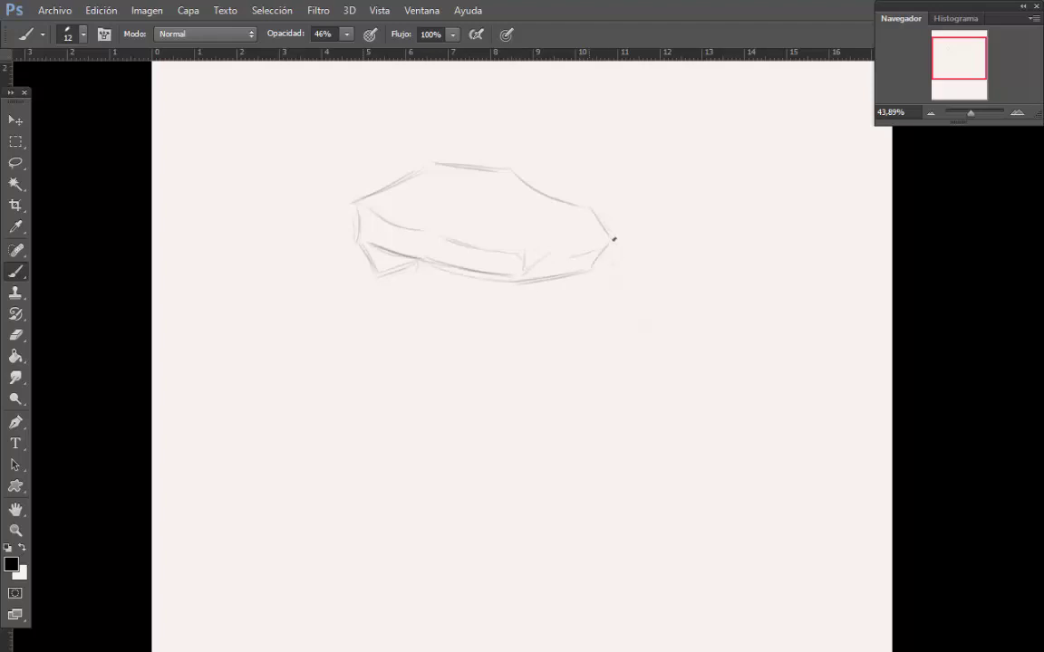
# Sketch the cap's curved visor and go over the crown's outline with firmer strokes.
pyautogui.moveTo(610, 242); pyautogui.dragTo(589, 271)
pyautogui.moveTo(526, 282)
pyautogui.mouseDown()
pyautogui.moveTo(372, 245)
pyautogui.moveTo(541, 309)
pyautogui.moveTo(580, 299)
pyautogui.moveTo(563, 308)
pyautogui.mouseUp()
pyautogui.moveTo(594, 268)
pyautogui.mouseDown()
pyautogui.moveTo(608, 282)
pyautogui.moveTo(417, 263)
pyautogui.moveTo(377, 274)
pyautogui.moveTo(351, 245)
pyautogui.mouseUp()
pyautogui.moveTo(352, 243); pyautogui.dragTo(352, 202)
pyautogui.moveTo(352, 202); pyautogui.dragTo(416, 167)
pyautogui.moveTo(599, 255)
pyautogui.mouseDown()
pyautogui.moveTo(589, 271)
pyautogui.moveTo(597, 213)
pyautogui.mouseUp()
pyautogui.moveTo(593, 209); pyautogui.dragTo(516, 173)
pyautogui.moveTo(509, 170)
pyautogui.mouseDown()
pyautogui.moveTo(423, 161)
pyautogui.moveTo(349, 201)
pyautogui.mouseUp()
pyautogui.moveTo(396, 212)
pyautogui.mouseDown()
pyautogui.moveTo(434, 232)
pyautogui.moveTo(546, 255)
pyautogui.mouseUp()
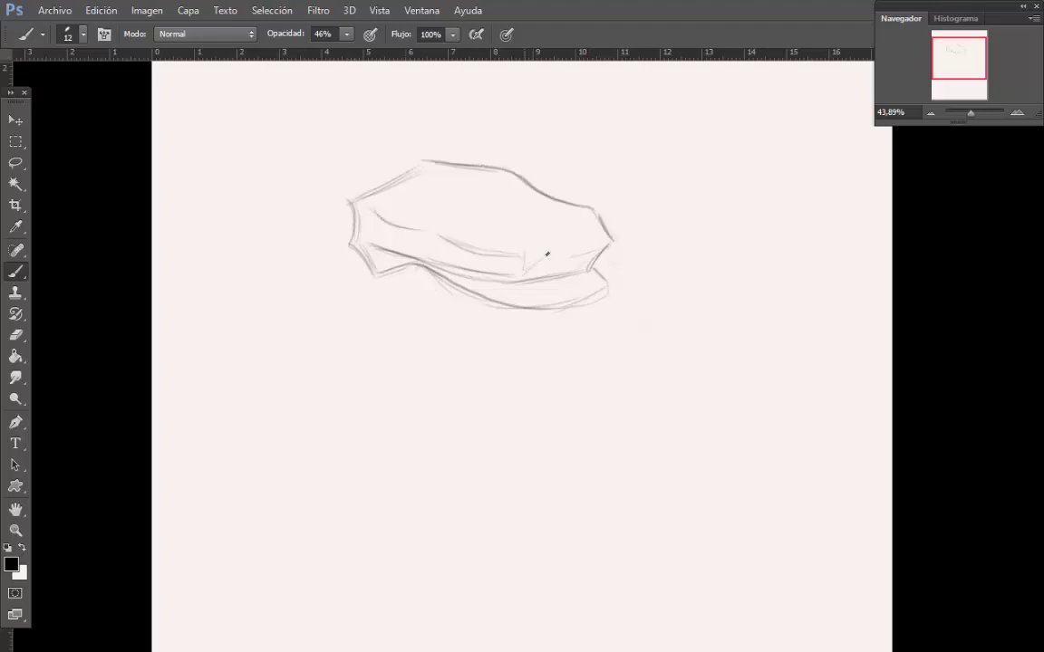
# Sketch the hatched sideburn hair below the cap and the outer curve of the ear.
pyautogui.moveTo(437, 279)
pyautogui.mouseDown()
pyautogui.moveTo(421, 322)
pyautogui.moveTo(426, 314)
pyautogui.mouseUp()
pyautogui.moveTo(400, 301)
pyautogui.mouseDown()
pyautogui.moveTo(404, 320)
pyautogui.moveTo(377, 277)
pyautogui.moveTo(374, 304)
pyautogui.moveTo(388, 270)
pyautogui.mouseUp()
pyautogui.moveTo(380, 305)
pyautogui.mouseDown()
pyautogui.moveTo(397, 272)
pyautogui.moveTo(418, 319)
pyautogui.moveTo(355, 326)
pyautogui.mouseUp()
pyautogui.moveTo(386, 373); pyautogui.dragTo(372, 301)
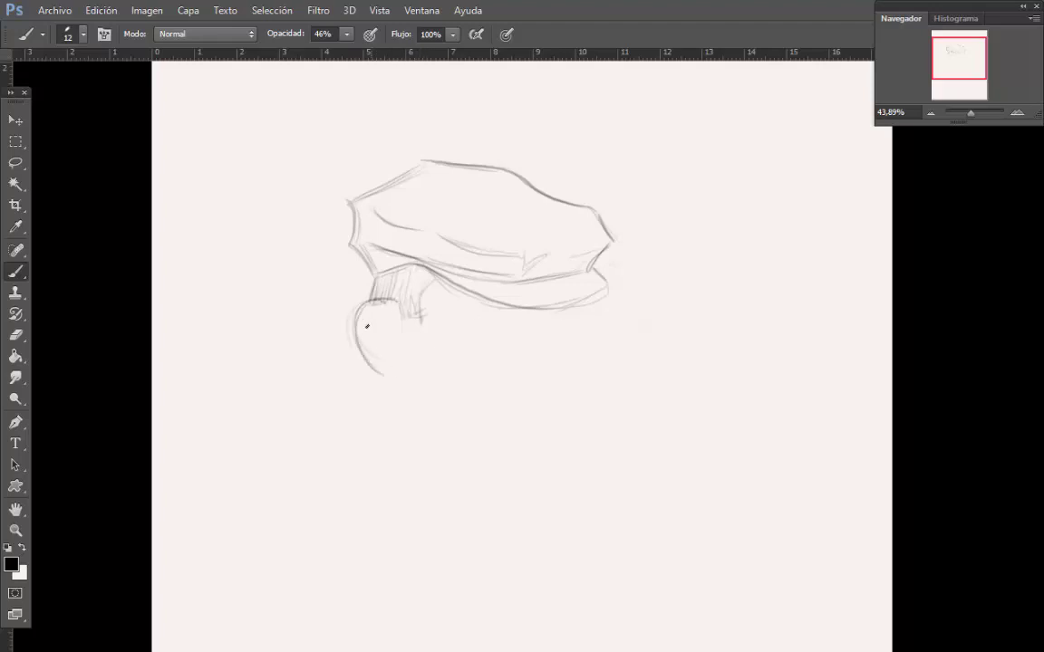
# Sketch the inner ear and earlobe, the near side of the jaw and the neck line behind it.
pyautogui.moveTo(381, 361)
pyautogui.mouseDown()
pyautogui.moveTo(367, 317)
pyautogui.moveTo(382, 363)
pyautogui.moveTo(396, 356)
pyautogui.moveTo(388, 388)
pyautogui.moveTo(415, 468)
pyautogui.mouseUp()
pyautogui.scroll(1, 658, 305)
pyautogui.moveTo(404, 428); pyautogui.dragTo(418, 470)
pyautogui.moveTo(366, 385); pyautogui.dragTo(405, 454)
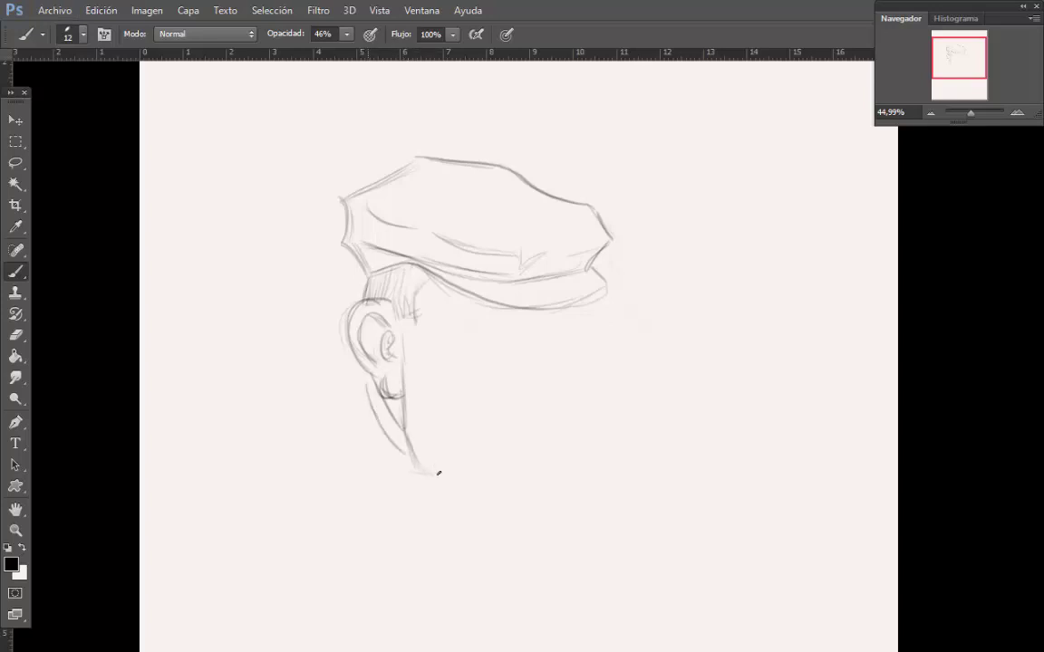
pyautogui.moveTo(377, 416); pyautogui.dragTo(401, 444)
# Close the face contour with the chin, the far cheek and brow bone, and a reinforced jawline.
pyautogui.moveTo(427, 480); pyautogui.dragTo(471, 500)
pyautogui.moveTo(419, 473); pyautogui.dragTo(478, 497)
pyautogui.moveTo(556, 442); pyautogui.dragTo(562, 406)
pyautogui.moveTo(581, 305)
pyautogui.mouseDown()
pyautogui.moveTo(568, 339)
pyautogui.moveTo(580, 368)
pyautogui.moveTo(571, 340)
pyautogui.moveTo(559, 432)
pyautogui.mouseUp()
pyautogui.moveTo(581, 373); pyautogui.dragTo(558, 424)
pyautogui.moveTo(583, 360); pyautogui.dragTo(555, 426)
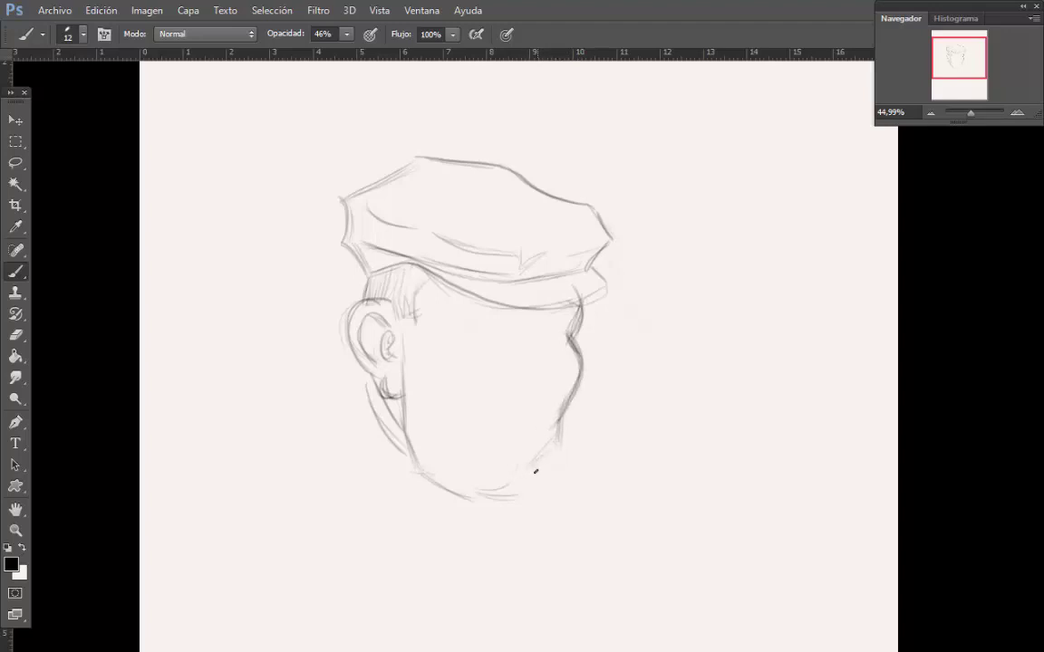
pyautogui.moveTo(559, 424)
pyautogui.mouseDown()
pyautogui.moveTo(521, 492)
pyautogui.moveTo(469, 498)
pyautogui.moveTo(521, 476)
pyautogui.moveTo(488, 517)
pyautogui.moveTo(417, 474)
pyautogui.mouseUp()
pyautogui.moveTo(373, 397); pyautogui.dragTo(412, 459)
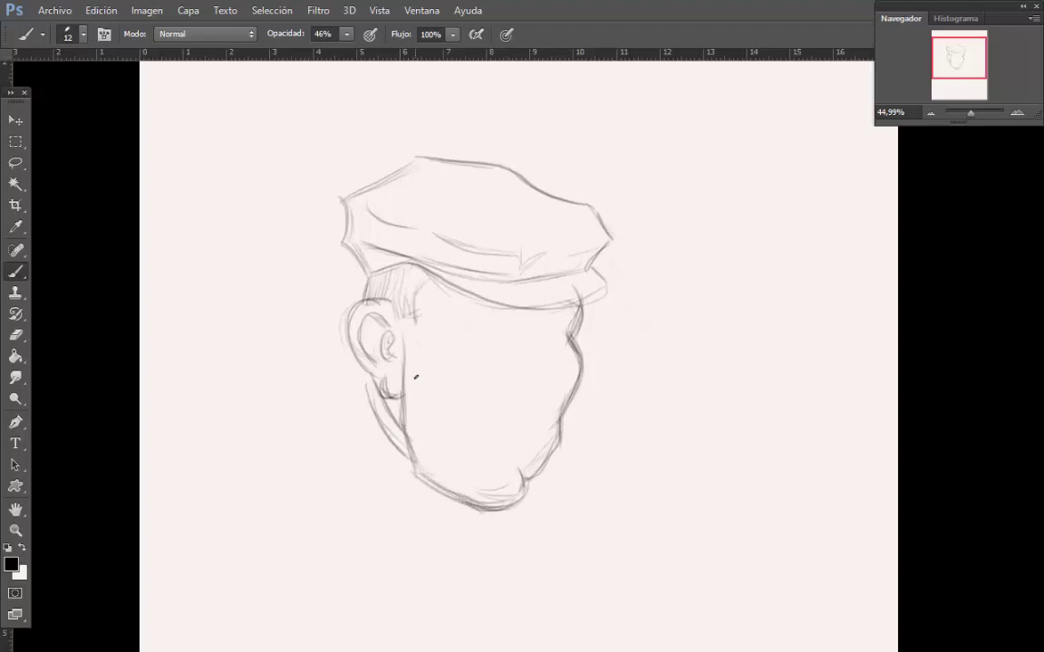
# Add light construction lines on the near cheek and sketch both eyebrows, shading the far one darker.
pyautogui.moveTo(409, 326); pyautogui.dragTo(411, 392)
pyautogui.moveTo(416, 327); pyautogui.dragTo(420, 368)
pyautogui.moveTo(423, 324)
pyautogui.mouseDown()
pyautogui.moveTo(467, 308)
pyautogui.moveTo(517, 328)
pyautogui.mouseUp()
pyautogui.moveTo(453, 313)
pyautogui.mouseDown()
pyautogui.moveTo(572, 313)
pyautogui.moveTo(584, 328)
pyautogui.moveTo(539, 332)
pyautogui.moveTo(584, 329)
pyautogui.moveTo(554, 324)
pyautogui.moveTo(580, 315)
pyautogui.moveTo(549, 327)
pyautogui.mouseUp()
pyautogui.moveTo(556, 323)
pyautogui.mouseDown()
pyautogui.moveTo(586, 312)
pyautogui.moveTo(577, 368)
pyautogui.mouseUp()
pyautogui.moveTo(589, 311); pyautogui.dragTo(583, 329)
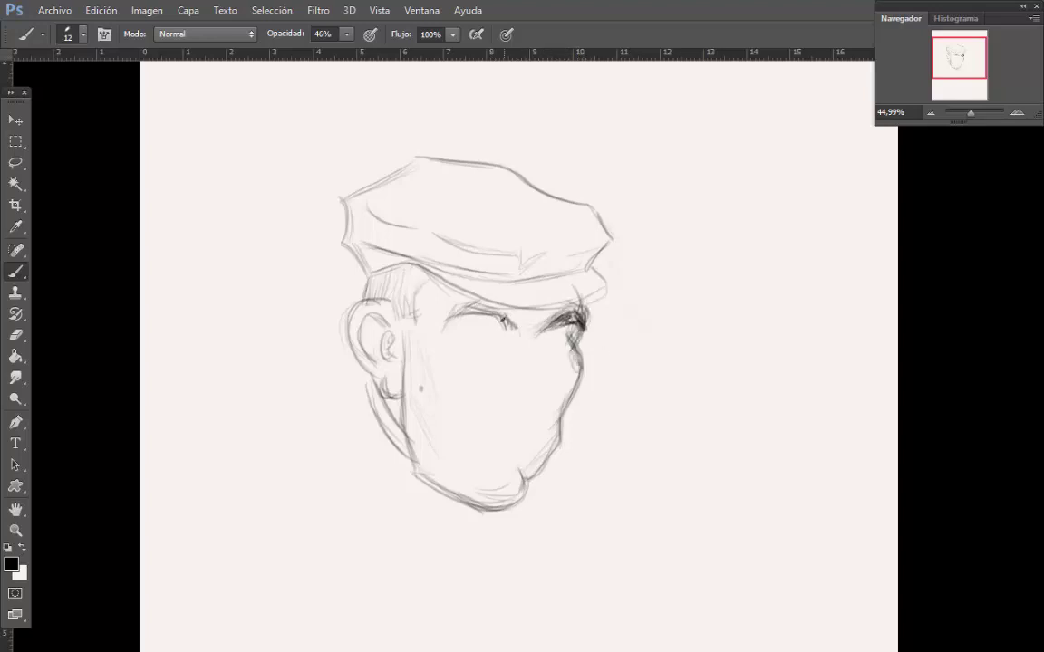
# Mark the eye positions faintly and sketch the nose with its ridge, tip and nostrils.
pyautogui.moveTo(444, 327)
pyautogui.mouseDown()
pyautogui.moveTo(490, 308)
pyautogui.moveTo(513, 324)
pyautogui.moveTo(496, 299)
pyautogui.moveTo(487, 355)
pyautogui.moveTo(500, 348)
pyautogui.mouseUp()
pyautogui.moveTo(502, 349)
pyautogui.mouseDown()
pyautogui.moveTo(544, 351)
pyautogui.moveTo(532, 348)
pyautogui.moveTo(533, 327)
pyautogui.moveTo(543, 391)
pyautogui.moveTo(521, 427)
pyautogui.moveTo(508, 407)
pyautogui.moveTo(496, 413)
pyautogui.moveTo(496, 391)
pyautogui.moveTo(510, 394)
pyautogui.moveTo(528, 356)
pyautogui.moveTo(518, 386)
pyautogui.moveTo(490, 384)
pyautogui.moveTo(546, 360)
pyautogui.moveTo(500, 409)
pyautogui.moveTo(542, 405)
pyautogui.mouseUp()
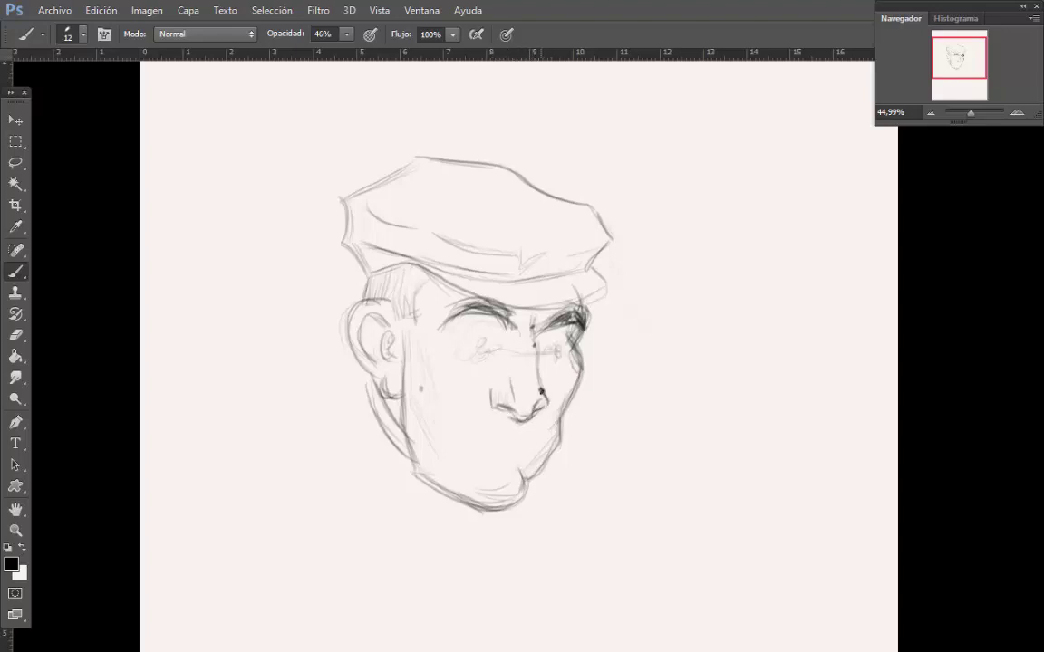
pyautogui.moveTo(532, 326)
pyautogui.mouseDown()
pyautogui.moveTo(543, 392)
pyautogui.moveTo(501, 388)
pyautogui.mouseUp()
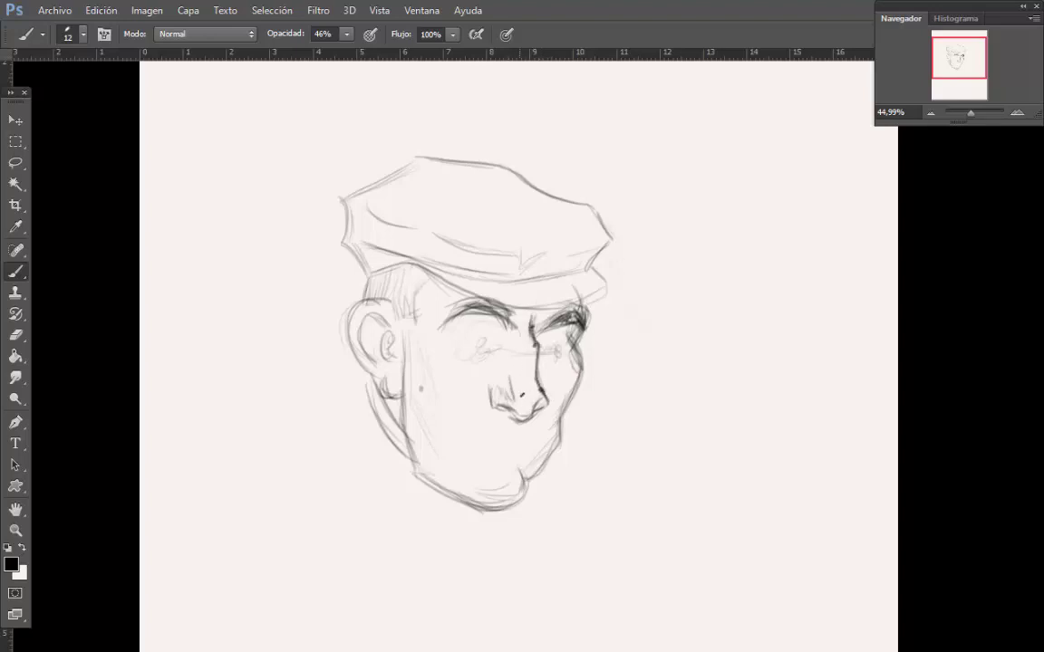
# Refine the nose bridge and draw both eyes with upper eyelids and dark pupils.
pyautogui.moveTo(522, 340); pyautogui.dragTo(520, 368)
pyautogui.moveTo(529, 315); pyautogui.dragTo(531, 335)
pyautogui.moveTo(541, 345); pyautogui.dragTo(568, 341)
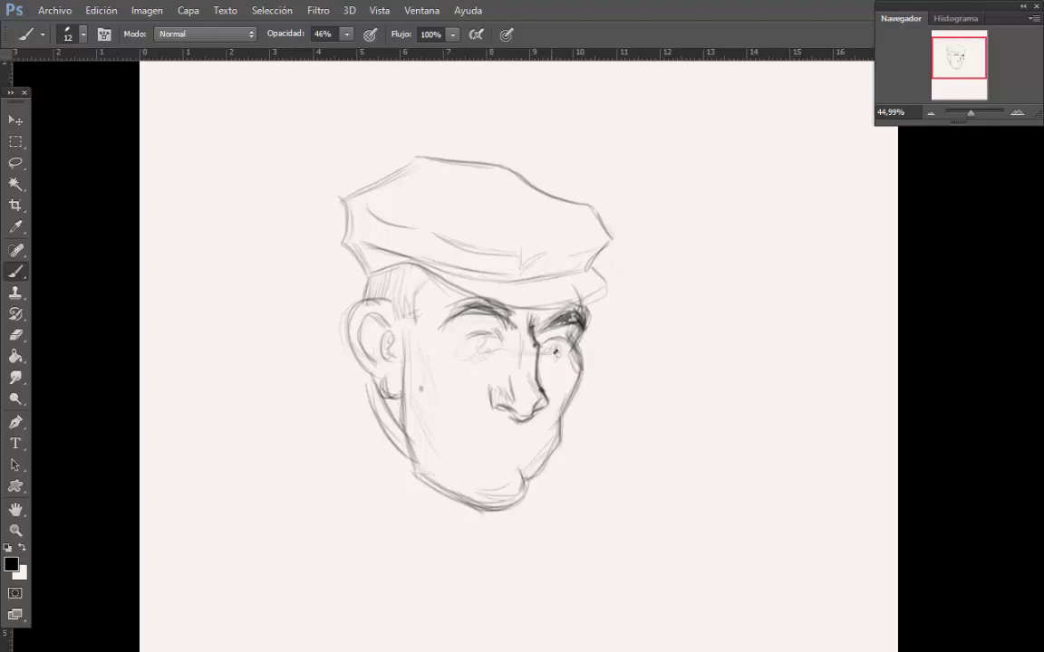
pyautogui.moveTo(480, 329)
pyautogui.mouseDown()
pyautogui.moveTo(463, 339)
pyautogui.moveTo(489, 339)
pyautogui.moveTo(476, 345)
pyautogui.mouseUp()
pyautogui.moveTo(546, 344); pyautogui.dragTo(567, 350)
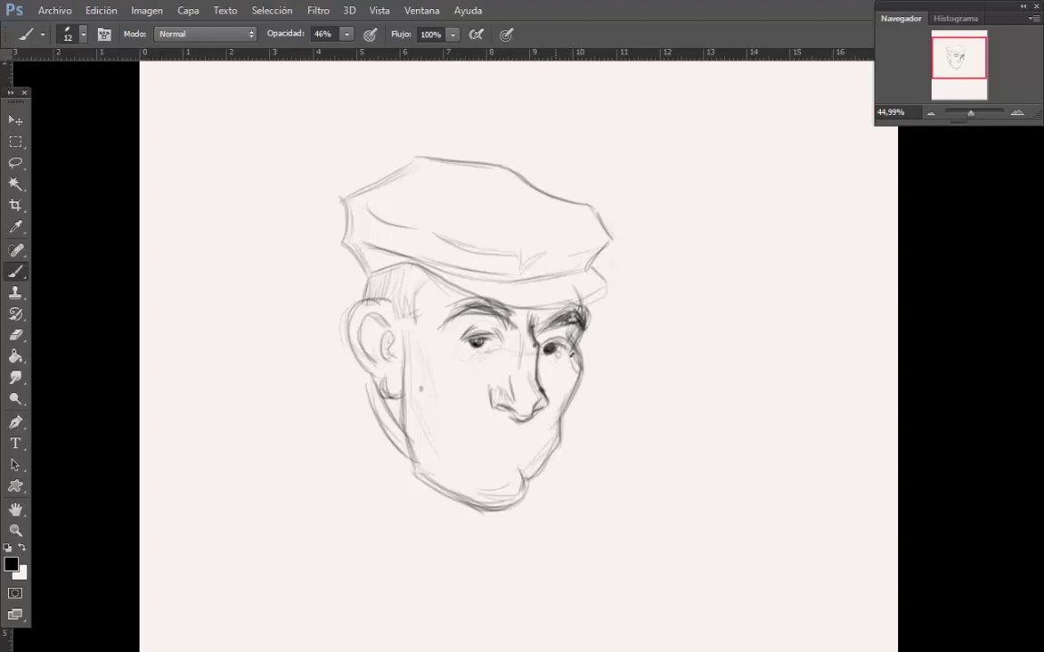
# Draw the bags under both eyes and sketch the groove below the nose and the mouth.
pyautogui.moveTo(466, 345)
pyautogui.mouseDown()
pyautogui.moveTo(498, 356)
pyautogui.moveTo(472, 364)
pyautogui.mouseUp()
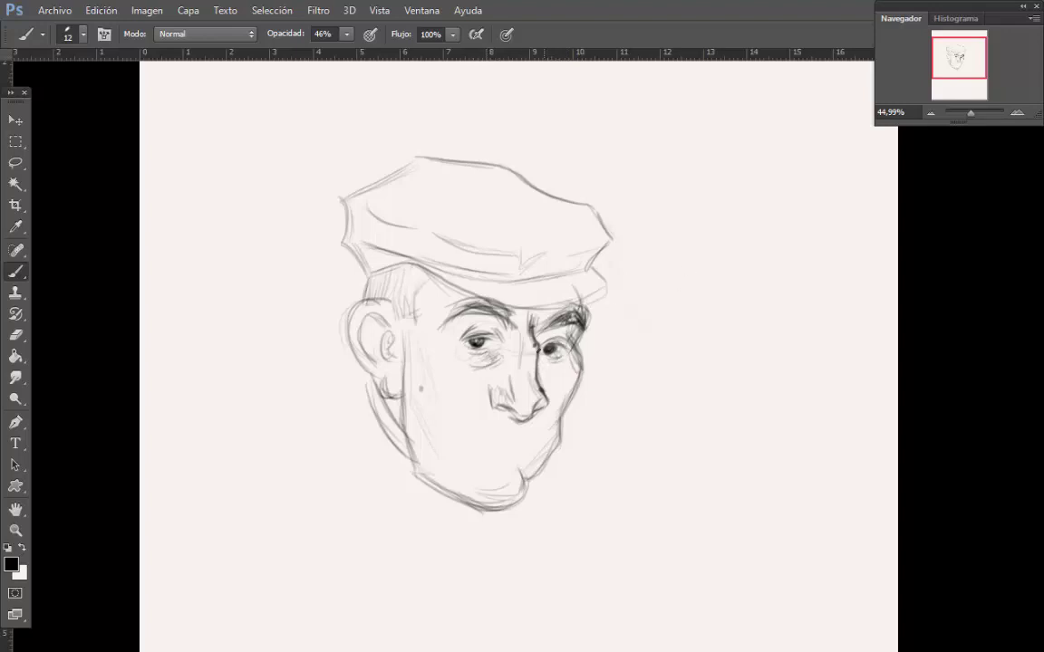
pyautogui.moveTo(538, 348); pyautogui.dragTo(564, 363)
pyautogui.moveTo(515, 417)
pyautogui.mouseDown()
pyautogui.moveTo(521, 449)
pyautogui.moveTo(492, 448)
pyautogui.moveTo(523, 450)
pyautogui.moveTo(479, 451)
pyautogui.moveTo(522, 448)
pyautogui.mouseUp()
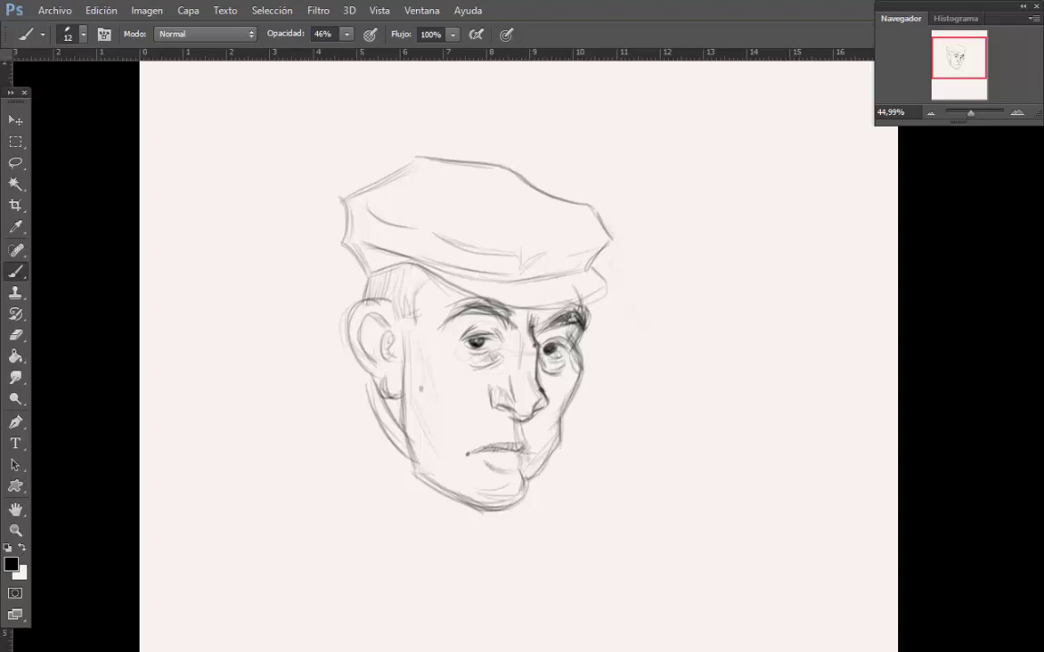
# Darken the nose ridge and the shadow below the far eyebrow, and strengthen both eyes.
pyautogui.hotkey('ctrl', 'Tab')
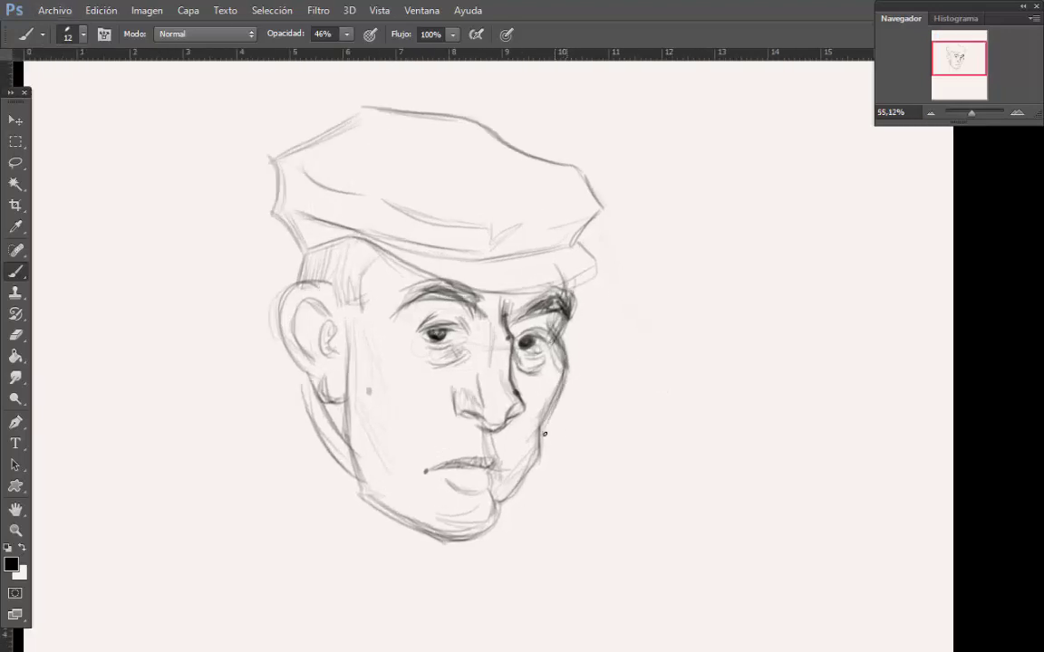
pyautogui.moveTo(515, 407); pyautogui.dragTo(504, 355)
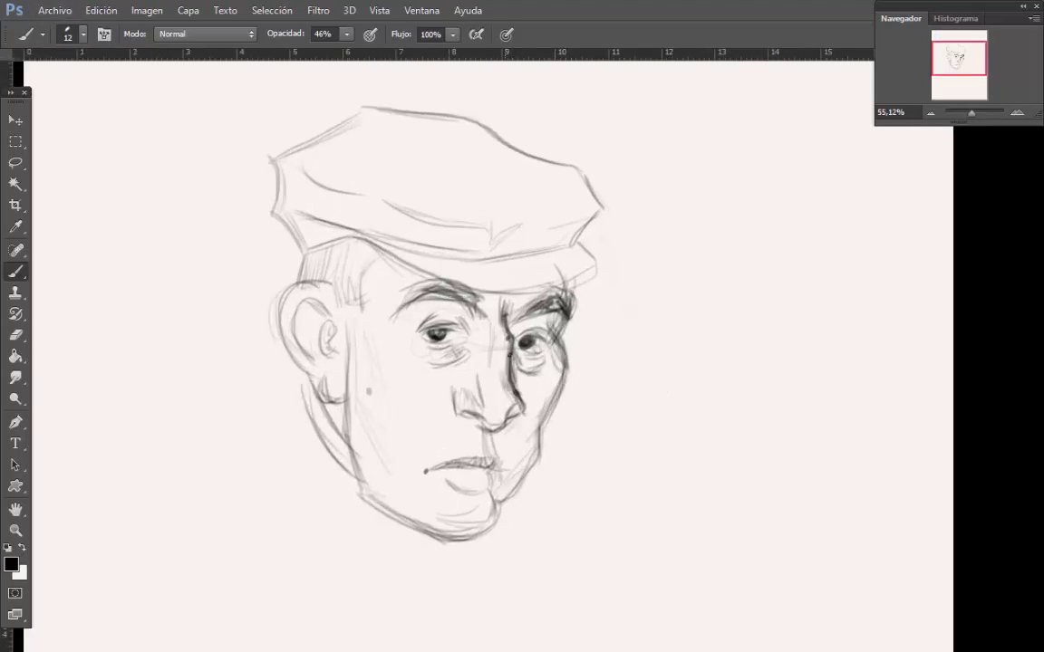
pyautogui.moveTo(535, 321); pyautogui.dragTo(553, 314)
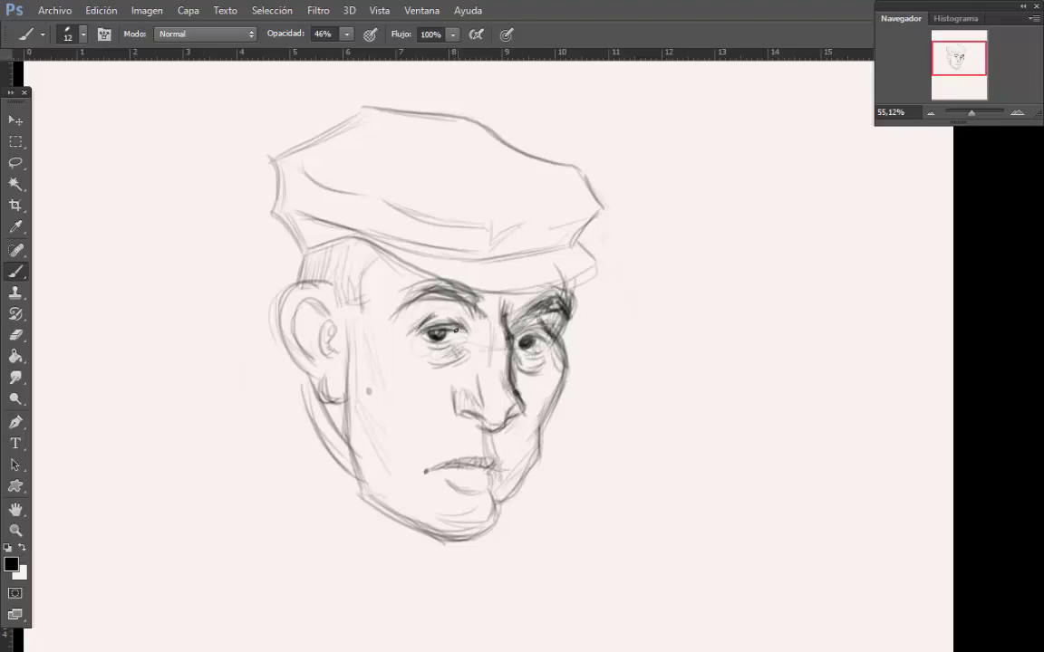
pyautogui.moveTo(430, 329); pyautogui.dragTo(442, 336)
pyautogui.moveTo(522, 339); pyautogui.dragTo(528, 341)
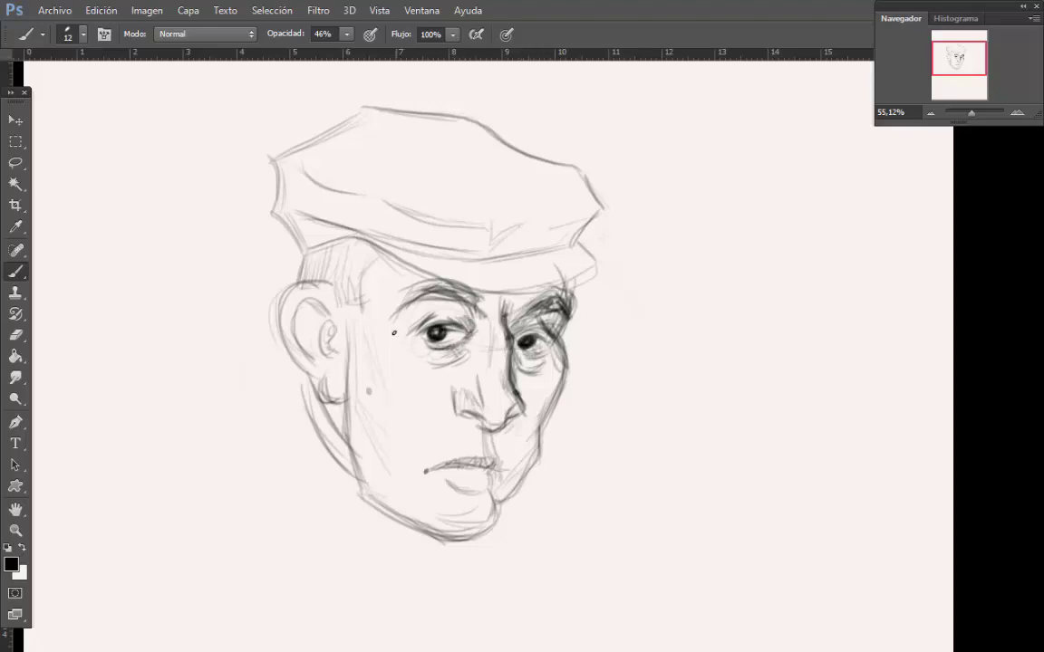
# Shade the near nostril, draw a dark hatched moustache and define the lips above the chin.
pyautogui.moveTo(455, 386)
pyautogui.mouseDown()
pyautogui.moveTo(437, 411)
pyautogui.moveTo(461, 395)
pyautogui.mouseUp()
pyautogui.keyDown('alt'); pyautogui.click(455, 373); pyautogui.keyUp('alt')
pyautogui.keyDown('alt'); pyautogui.click(450, 396); pyautogui.keyUp('alt')
pyautogui.keyDown('alt'); pyautogui.click(524, 341); pyautogui.keyUp('alt')
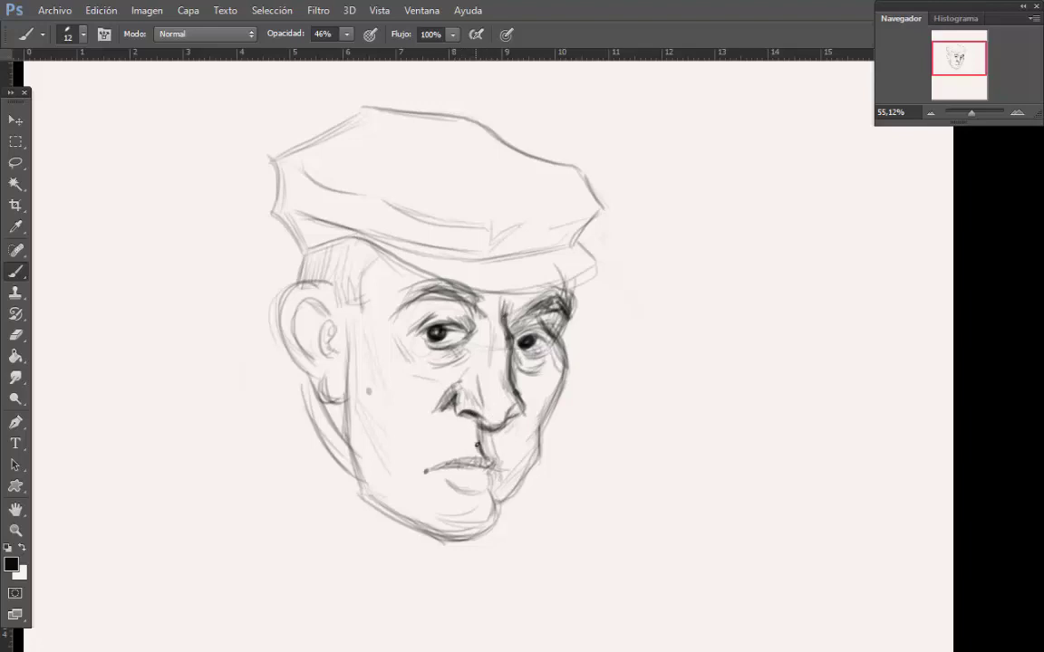
pyautogui.moveTo(478, 444)
pyautogui.mouseDown()
pyautogui.moveTo(424, 453)
pyautogui.moveTo(467, 444)
pyautogui.moveTo(474, 428)
pyautogui.moveTo(481, 453)
pyautogui.moveTo(489, 444)
pyautogui.moveTo(517, 462)
pyautogui.moveTo(426, 458)
pyautogui.moveTo(494, 450)
pyautogui.moveTo(499, 488)
pyautogui.mouseUp()
pyautogui.moveTo(439, 477)
pyautogui.mouseDown()
pyautogui.moveTo(497, 491)
pyautogui.moveTo(444, 503)
pyautogui.moveTo(421, 494)
pyautogui.moveTo(431, 505)
pyautogui.moveTo(486, 500)
pyautogui.moveTo(471, 531)
pyautogui.moveTo(476, 516)
pyautogui.mouseUp()
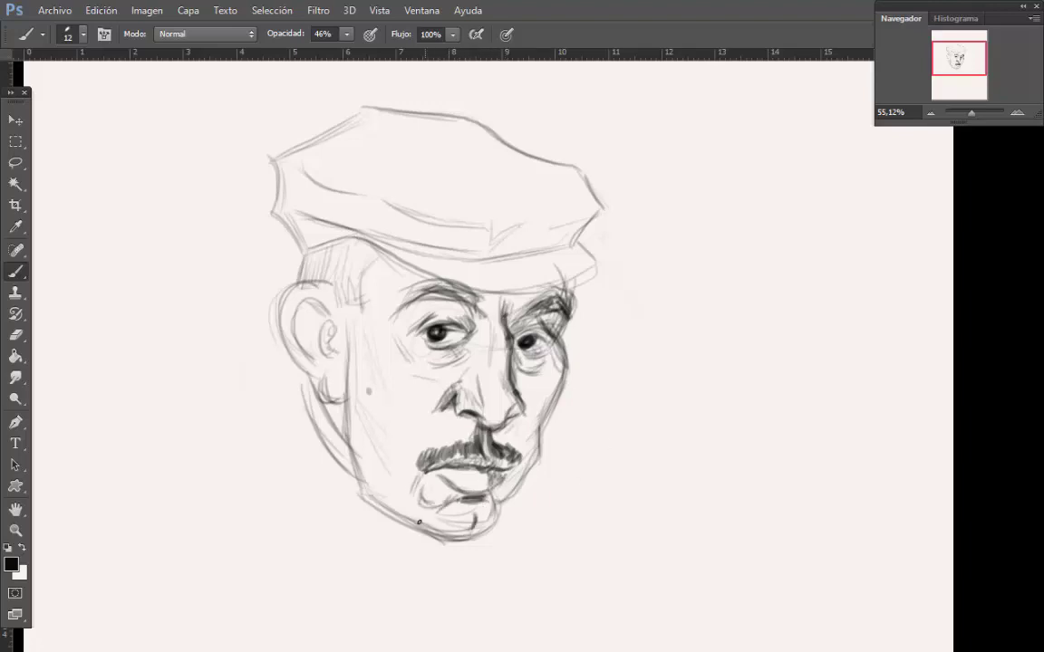
# Outline the chin with dark strokes and start strengthening the far side of the jaw.
pyautogui.moveTo(405, 515)
pyautogui.mouseDown()
pyautogui.moveTo(442, 545)
pyautogui.moveTo(495, 526)
pyautogui.moveTo(442, 545)
pyautogui.mouseUp()
pyautogui.moveTo(497, 499); pyautogui.dragTo(490, 537)
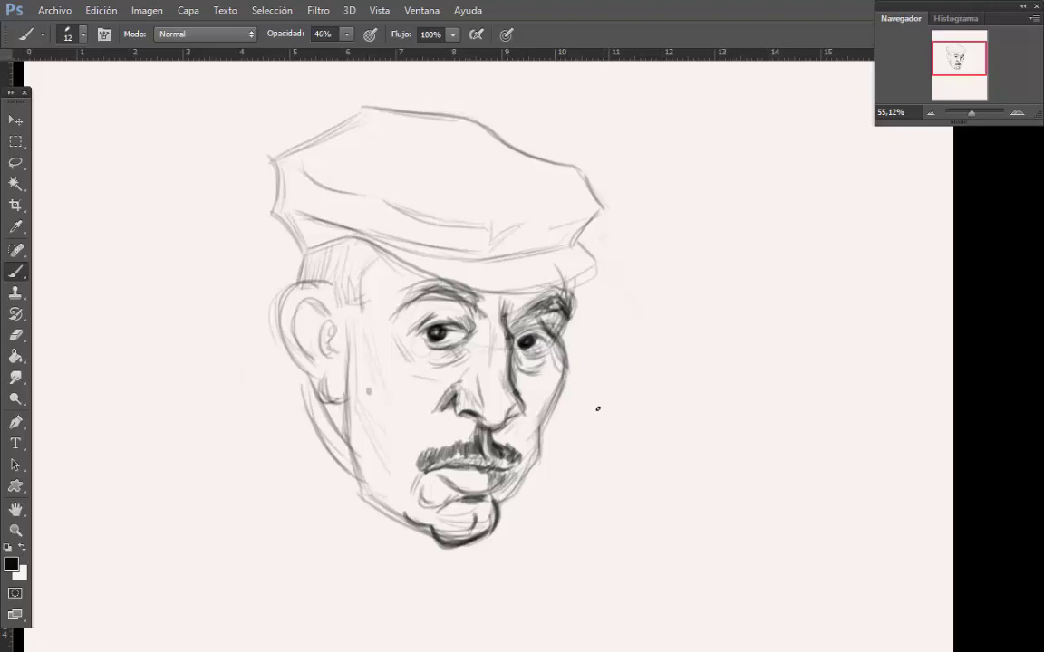
pyautogui.moveTo(497, 515)
pyautogui.mouseDown()
pyautogui.moveTo(526, 465)
pyautogui.moveTo(522, 484)
pyautogui.moveTo(541, 421)
pyautogui.moveTo(513, 506)
pyautogui.mouseUp()
# Reinforce the lower far cheek and darken the underside and ridge of the nose up to the brow.
pyautogui.moveTo(540, 414)
pyautogui.mouseDown()
pyautogui.moveTo(526, 419)
pyautogui.moveTo(524, 407)
pyautogui.moveTo(489, 428)
pyautogui.moveTo(506, 417)
pyautogui.mouseUp()
pyautogui.moveTo(460, 367); pyautogui.dragTo(438, 388)
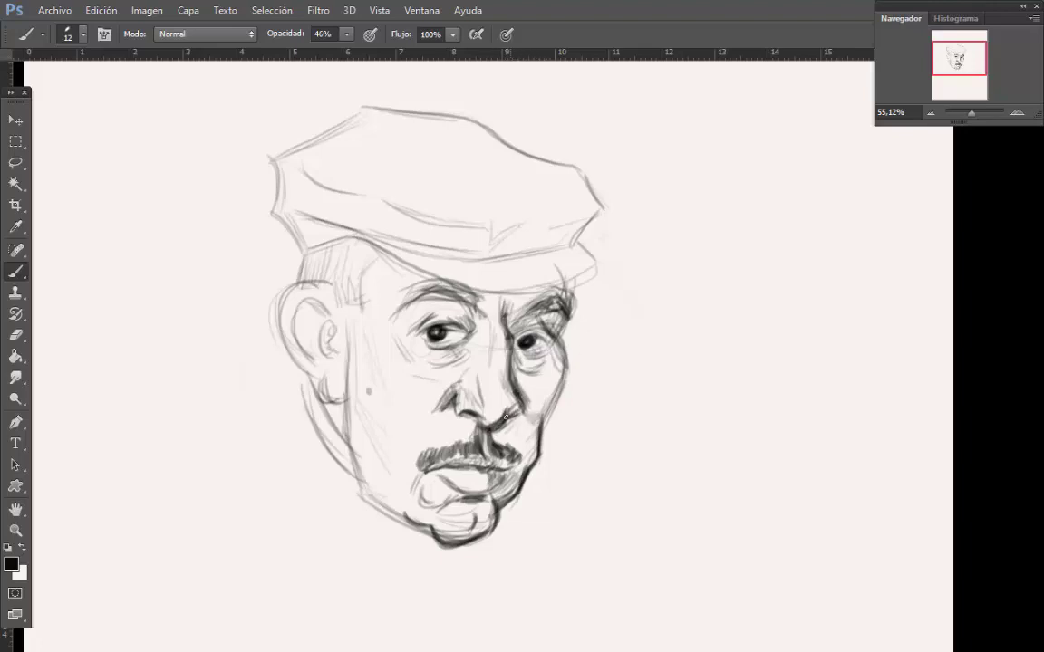
pyautogui.moveTo(469, 341); pyautogui.dragTo(458, 378)
pyautogui.moveTo(508, 340); pyautogui.dragTo(508, 388)
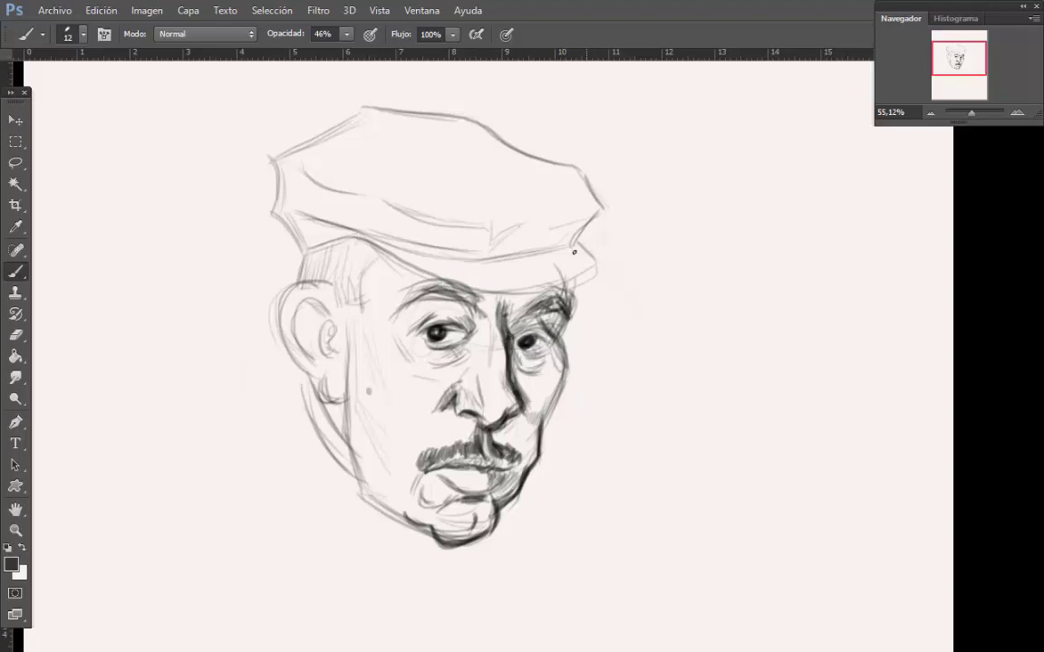
pyautogui.moveTo(512, 329)
pyautogui.mouseDown()
pyautogui.moveTo(555, 301)
pyautogui.moveTo(551, 293)
pyautogui.moveTo(573, 307)
pyautogui.moveTo(555, 337)
pyautogui.moveTo(566, 384)
pyautogui.moveTo(552, 411)
pyautogui.mouseUp()
# Sample the dark tone of the far pupil and thicken the far cheek contour with it.
pyautogui.keyDown('alt'); pyautogui.click(526, 342); pyautogui.keyUp('alt')
pyautogui.moveTo(565, 379); pyautogui.dragTo(540, 451)
pyautogui.moveTo(554, 411); pyautogui.dragTo(541, 467)
pyautogui.moveTo(561, 387); pyautogui.dragTo(541, 463)
# Fill in the near half of the moustache and darken the near cheek line from ear to jaw.
pyautogui.scroll(2, 779, 396)
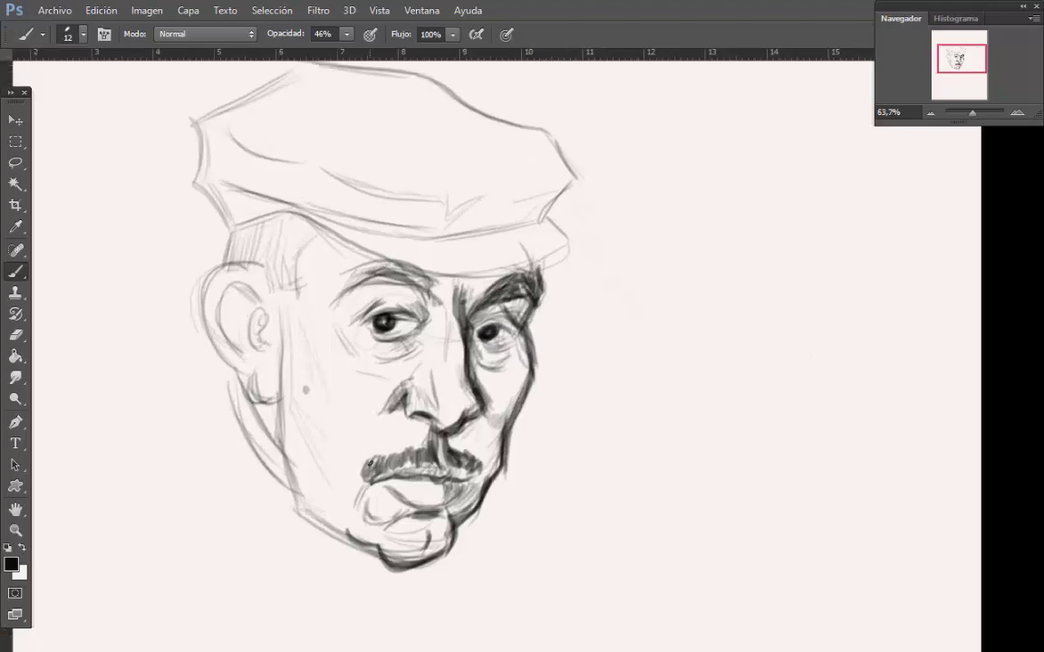
pyautogui.moveTo(369, 464)
pyautogui.mouseDown()
pyautogui.moveTo(379, 476)
pyautogui.moveTo(403, 462)
pyautogui.mouseUp()
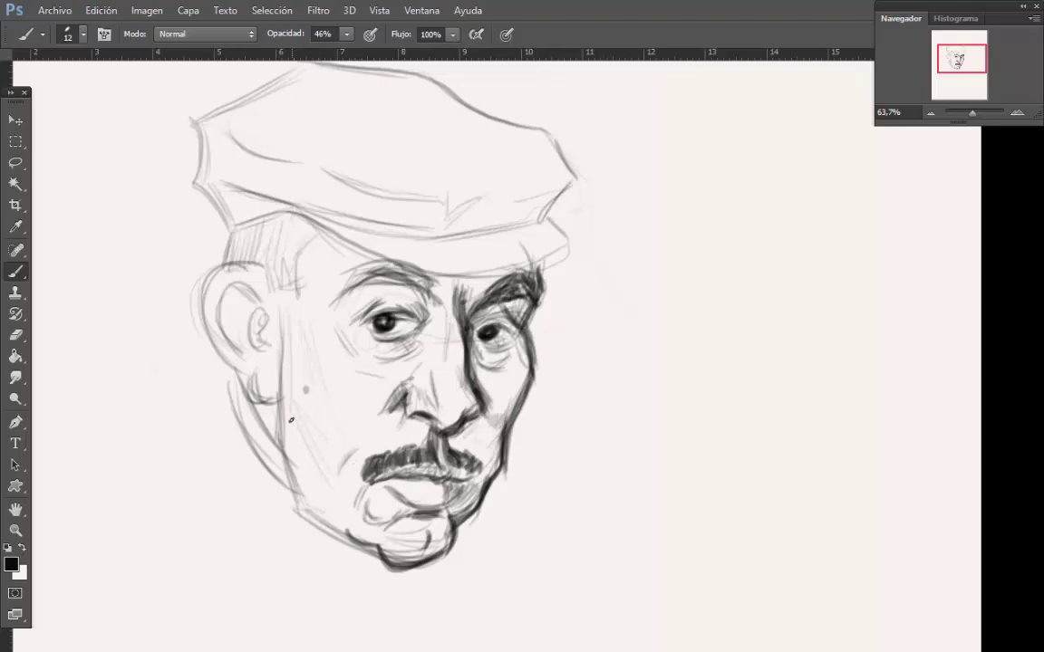
pyautogui.moveTo(290, 416); pyautogui.dragTo(321, 474)
pyautogui.moveTo(289, 387); pyautogui.dragTo(288, 408)
pyautogui.click(289, 386)
pyautogui.moveTo(272, 310)
pyautogui.mouseDown()
pyautogui.moveTo(277, 453)
pyautogui.moveTo(299, 508)
pyautogui.mouseUp()
pyautogui.moveTo(296, 509); pyautogui.dragTo(344, 545)
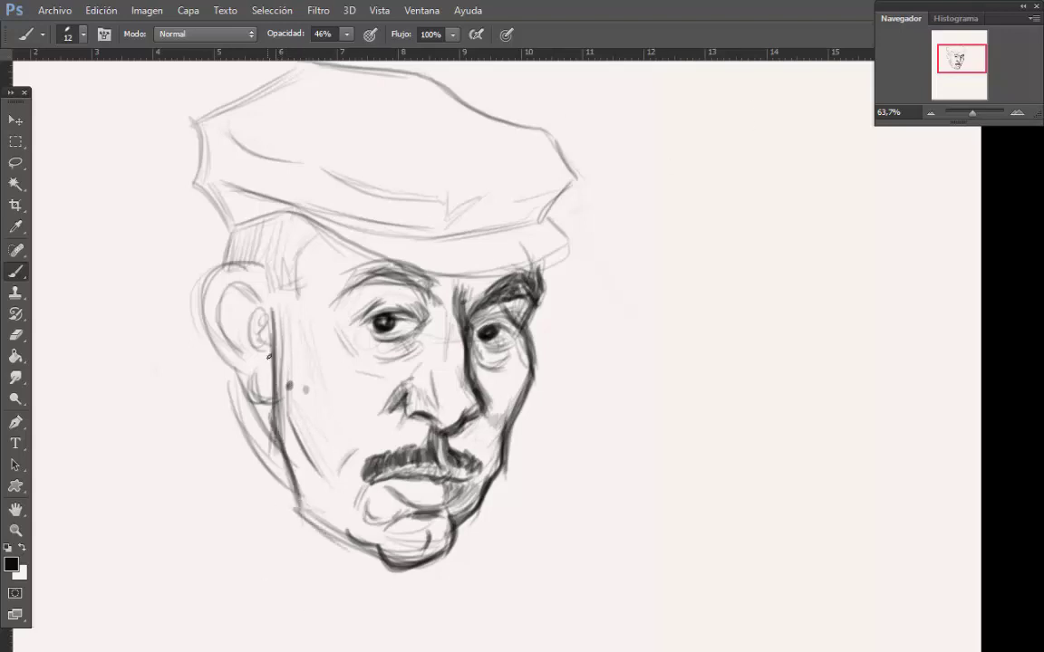
# Darken the neck line, the earlobe and the outer rim of the ear.
pyautogui.moveTo(244, 381)
pyautogui.mouseDown()
pyautogui.moveTo(271, 438)
pyautogui.moveTo(262, 404)
pyautogui.moveTo(259, 450)
pyautogui.mouseUp()
pyautogui.moveTo(204, 334); pyautogui.dragTo(239, 374)
pyautogui.moveTo(229, 383); pyautogui.dragTo(243, 422)
pyautogui.scroll(1, 515, 254)
pyautogui.moveTo(215, 262)
pyautogui.mouseDown()
pyautogui.moveTo(188, 264)
pyautogui.moveTo(198, 388)
pyautogui.mouseUp()
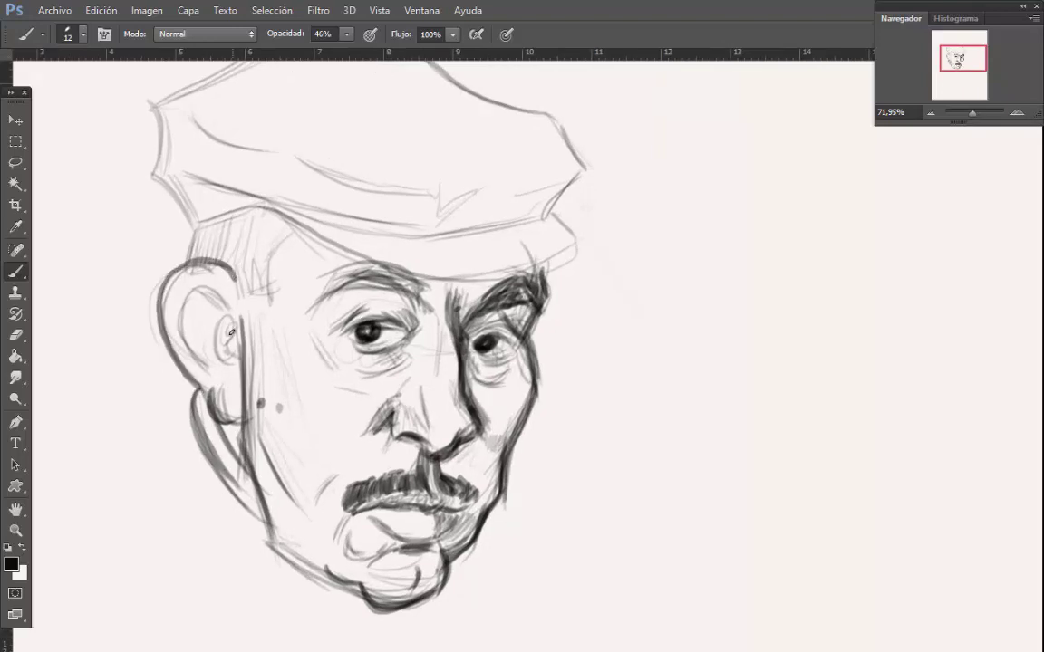
# Draw the ear's inner fold with firm lines and shade the ear canal and earlobe.
pyautogui.moveTo(233, 329); pyautogui.dragTo(232, 354)
pyautogui.moveTo(228, 323)
pyautogui.mouseDown()
pyautogui.moveTo(233, 358)
pyautogui.moveTo(213, 293)
pyautogui.moveTo(204, 368)
pyautogui.mouseUp()
pyautogui.moveTo(201, 286)
pyautogui.mouseDown()
pyautogui.moveTo(201, 366)
pyautogui.moveTo(184, 342)
pyautogui.mouseUp()
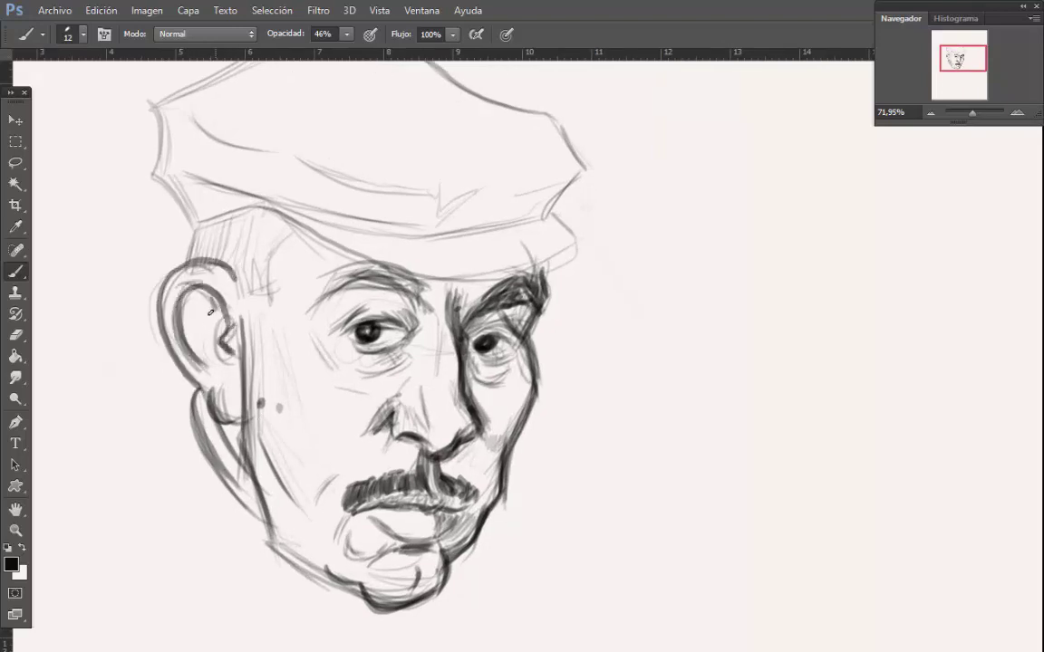
pyautogui.moveTo(213, 301); pyautogui.dragTo(204, 330)
pyautogui.moveTo(210, 302)
pyautogui.mouseDown()
pyautogui.moveTo(198, 334)
pyautogui.moveTo(230, 387)
pyautogui.mouseUp()
pyautogui.moveTo(220, 347)
pyautogui.mouseDown()
pyautogui.moveTo(226, 358)
pyautogui.moveTo(217, 328)
pyautogui.moveTo(231, 406)
pyautogui.mouseUp()
# Fill the sideburn and the hair below the cap with dense dark vertical strokes.
pyautogui.scroll(-2, 688, 306)
pyautogui.moveTo(223, 229); pyautogui.dragTo(206, 268)
pyautogui.moveTo(227, 229)
pyautogui.mouseDown()
pyautogui.moveTo(213, 265)
pyautogui.moveTo(224, 264)
pyautogui.mouseUp()
pyautogui.moveTo(244, 226); pyautogui.dragTo(240, 254)
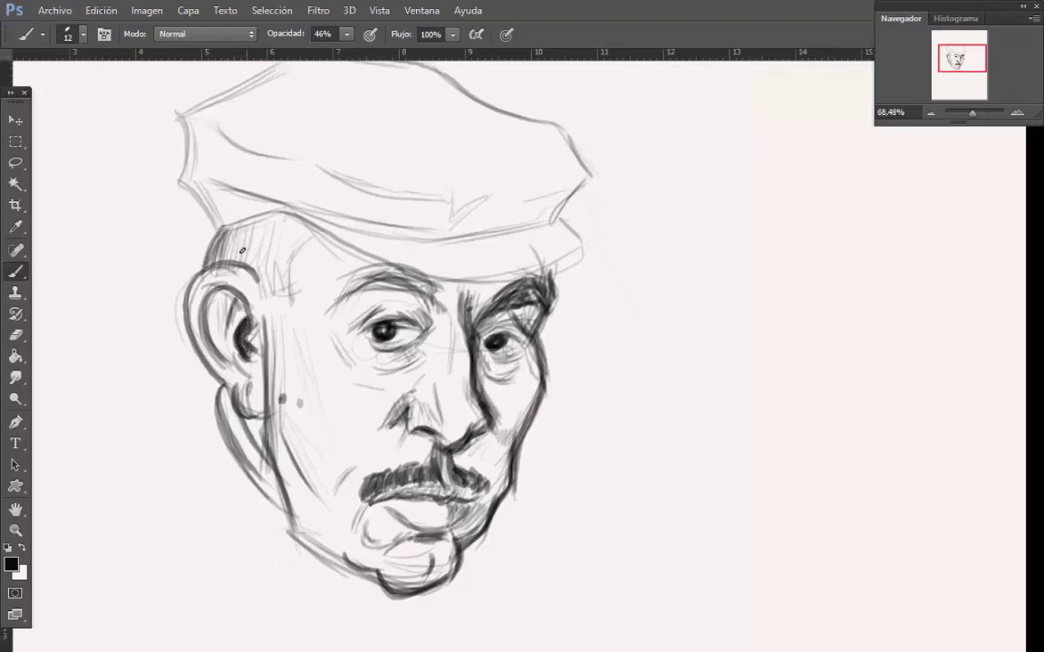
pyautogui.moveTo(231, 197)
pyautogui.mouseDown()
pyautogui.moveTo(222, 237)
pyautogui.moveTo(237, 268)
pyautogui.mouseUp()
pyautogui.moveTo(265, 217); pyautogui.dragTo(264, 309)
pyautogui.moveTo(271, 237); pyautogui.dragTo(274, 303)
pyautogui.moveTo(283, 216)
pyautogui.mouseDown()
pyautogui.moveTo(279, 304)
pyautogui.moveTo(284, 263)
pyautogui.mouseUp()
pyautogui.moveTo(289, 219)
pyautogui.mouseDown()
pyautogui.moveTo(280, 286)
pyautogui.moveTo(273, 279)
pyautogui.mouseUp()
pyautogui.moveTo(269, 217)
pyautogui.mouseDown()
pyautogui.moveTo(230, 225)
pyautogui.moveTo(241, 251)
pyautogui.mouseUp()
pyautogui.moveTo(228, 227); pyautogui.dragTo(220, 252)
pyautogui.moveTo(258, 220); pyautogui.dragTo(252, 250)
pyautogui.moveTo(292, 221)
pyautogui.mouseDown()
pyautogui.moveTo(281, 288)
pyautogui.moveTo(290, 256)
pyautogui.mouseUp()
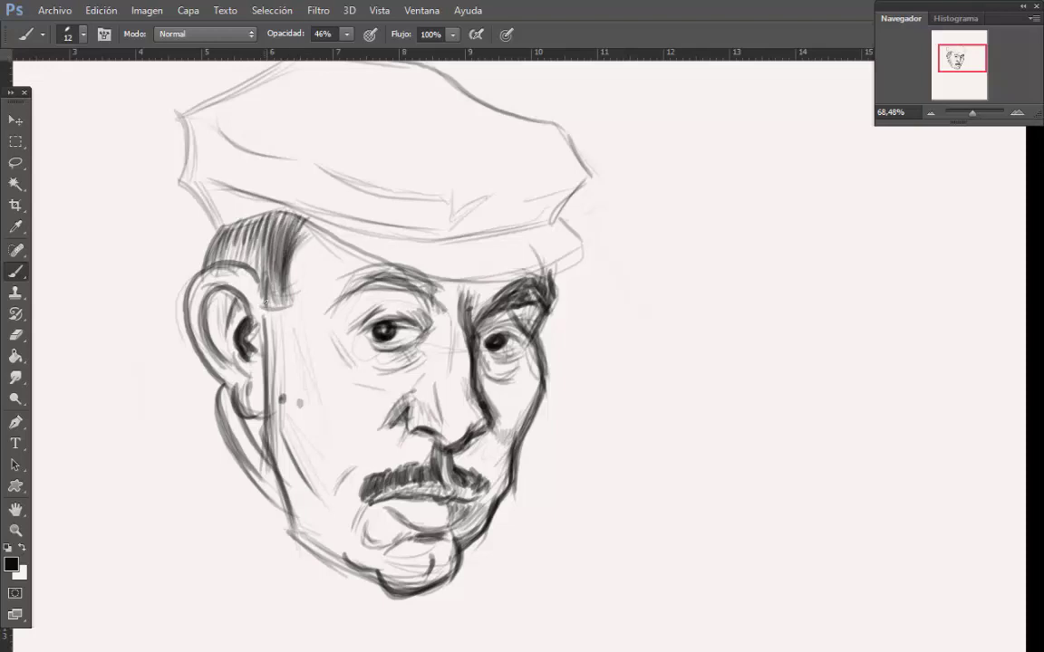
pyautogui.moveTo(264, 300); pyautogui.dragTo(263, 269)
pyautogui.moveTo(218, 229)
pyautogui.mouseDown()
pyautogui.moveTo(208, 241)
pyautogui.moveTo(222, 246)
pyautogui.mouseUp()
pyautogui.moveTo(241, 222)
pyautogui.mouseDown()
pyautogui.moveTo(234, 254)
pyautogui.moveTo(244, 258)
pyautogui.mouseUp()
# Trace the crown of the cap with thick dark contour strokes around its whole outline.
pyautogui.scroll(-4, 331, 177)
pyautogui.scroll(2, 866, 413)
pyautogui.moveTo(502, 392); pyautogui.dragTo(617, 429)
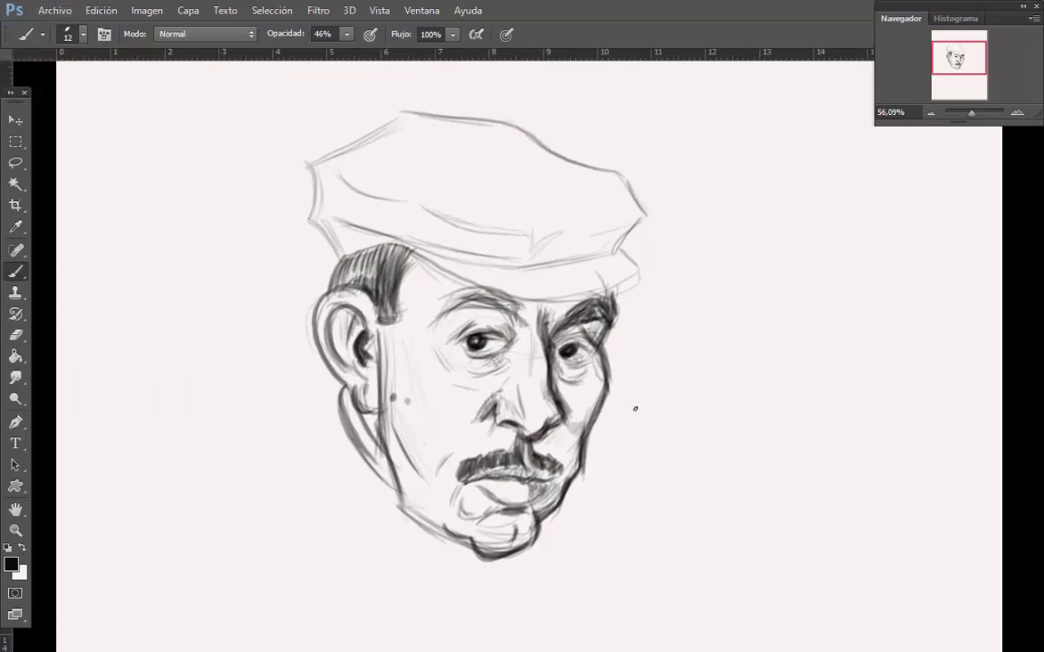
pyautogui.moveTo(951, 63)
pyautogui.mouseDown()
pyautogui.moveTo(935, 61)
pyautogui.moveTo(937, 69)
pyautogui.mouseUp()
pyautogui.scroll(2, 937, 64)
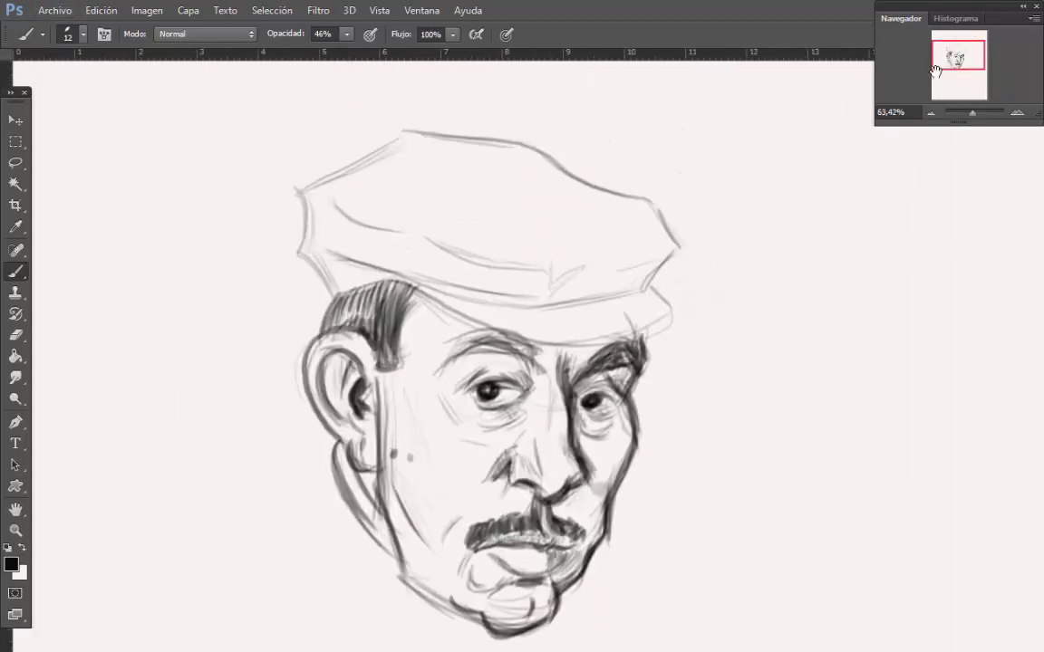
pyautogui.scroll(-1, 937, 70)
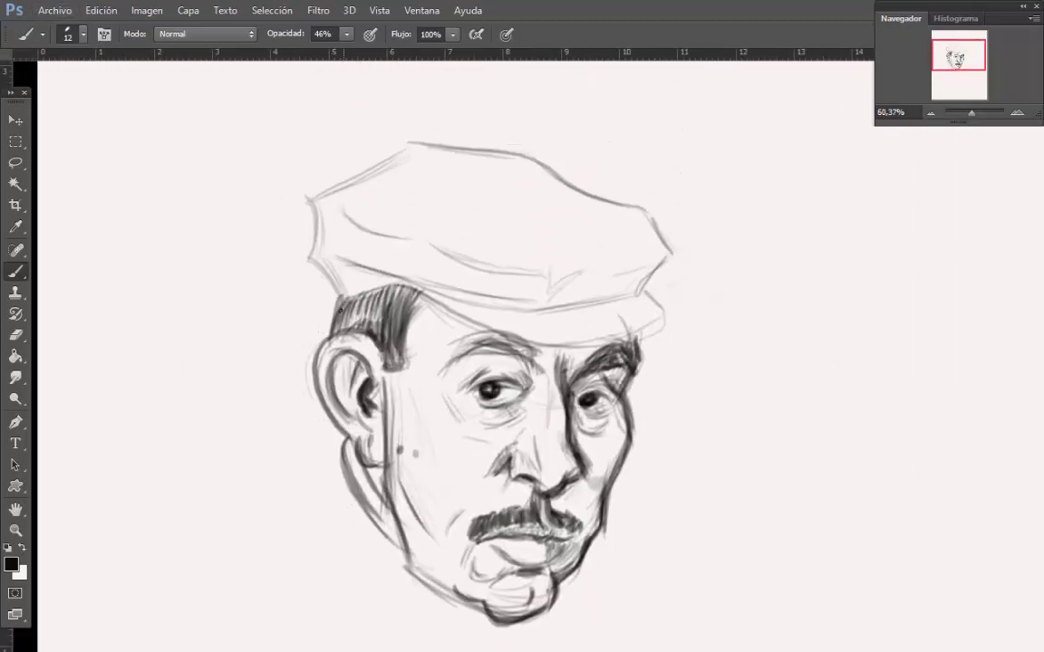
pyautogui.moveTo(424, 295)
pyautogui.mouseDown()
pyautogui.moveTo(345, 296)
pyautogui.moveTo(354, 286)
pyautogui.moveTo(343, 295)
pyautogui.moveTo(335, 282)
pyautogui.moveTo(314, 198)
pyautogui.moveTo(321, 206)
pyautogui.moveTo(334, 185)
pyautogui.moveTo(432, 137)
pyautogui.moveTo(625, 205)
pyautogui.mouseUp()
pyautogui.moveTo(535, 157); pyautogui.dragTo(643, 215)
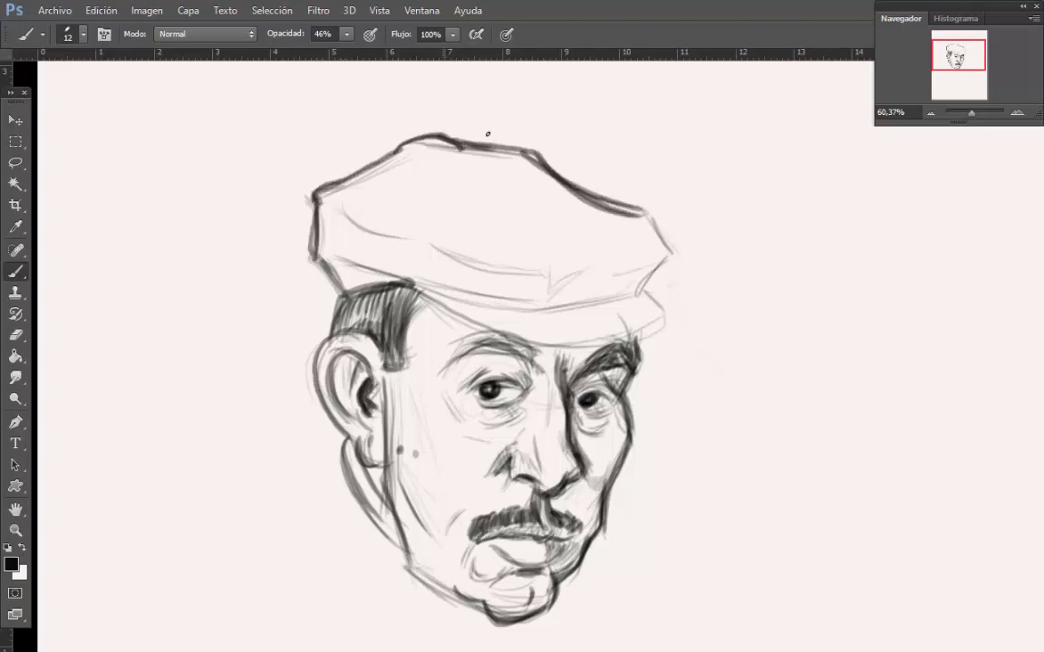
pyautogui.moveTo(455, 144); pyautogui.dragTo(536, 153)
pyautogui.moveTo(646, 216)
pyautogui.mouseDown()
pyautogui.moveTo(684, 258)
pyautogui.moveTo(643, 294)
pyautogui.moveTo(669, 322)
pyautogui.moveTo(547, 307)
pyautogui.moveTo(304, 238)
pyautogui.mouseUp()
# Darken the lower edge of the cap's band and the outline of the visor, undoing a band stroke along the way.
pyautogui.moveTo(640, 298)
pyautogui.mouseDown()
pyautogui.moveTo(569, 309)
pyautogui.moveTo(435, 296)
pyautogui.moveTo(380, 273)
pyautogui.mouseUp()
pyautogui.click(102, 11)
pyautogui.click(154, 59)
pyautogui.moveTo(536, 314)
pyautogui.mouseDown()
pyautogui.moveTo(361, 270)
pyautogui.moveTo(378, 275)
pyautogui.mouseUp()
pyautogui.moveTo(474, 315)
pyautogui.mouseDown()
pyautogui.moveTo(582, 339)
pyautogui.moveTo(655, 321)
pyautogui.mouseUp()
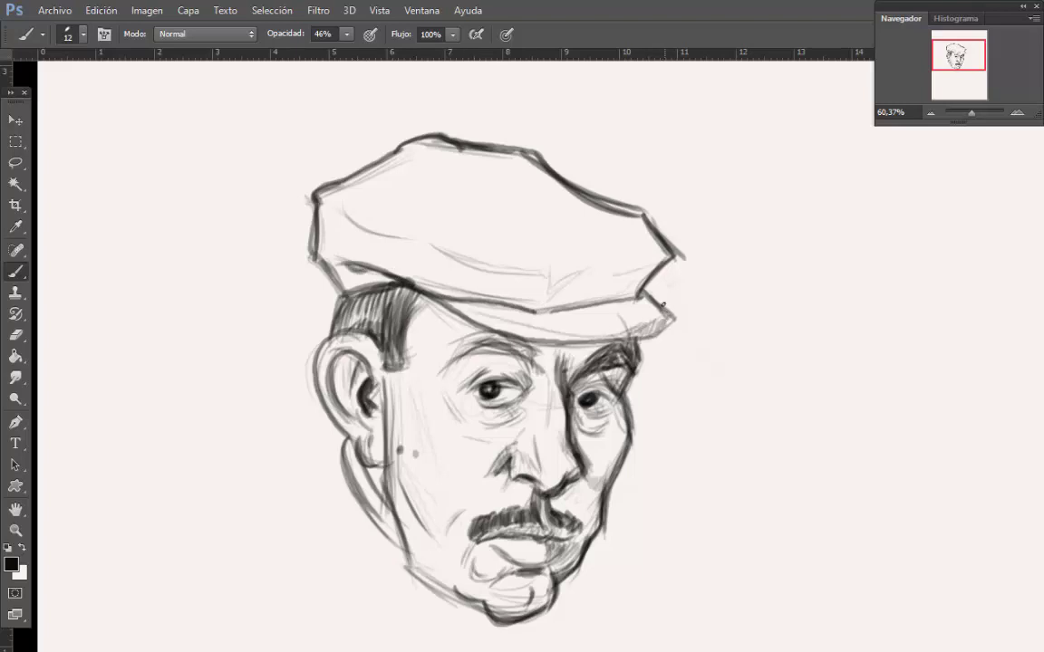
# Hatch shading on the far end of the cap's band and on the tip of the visor.
pyautogui.moveTo(447, 298); pyautogui.dragTo(638, 319)
pyautogui.moveTo(554, 315)
pyautogui.mouseDown()
pyautogui.moveTo(603, 298)
pyautogui.moveTo(611, 312)
pyautogui.moveTo(669, 315)
pyautogui.mouseUp()
pyautogui.scroll(-1, 700, 314)
pyautogui.moveTo(595, 283)
pyautogui.mouseDown()
pyautogui.moveTo(573, 292)
pyautogui.moveTo(621, 302)
pyautogui.mouseUp()
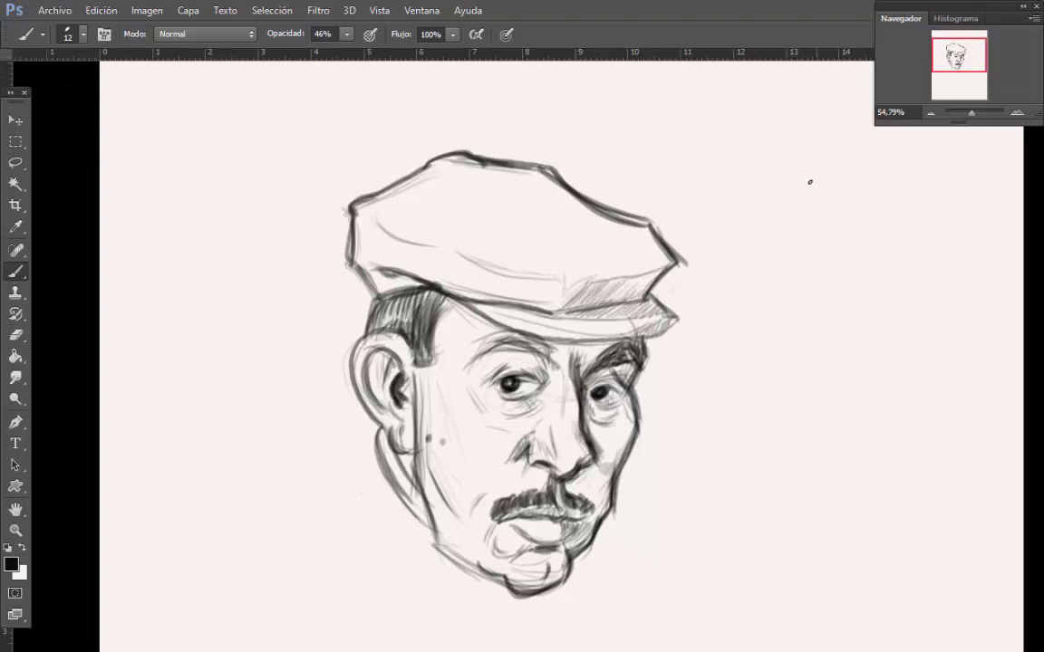
# Sketch light fold lines and small hatched shadows across the crown of the cap, with a short dark crease near its back.
pyautogui.moveTo(557, 296)
pyautogui.mouseDown()
pyautogui.moveTo(564, 269)
pyautogui.moveTo(562, 282)
pyautogui.moveTo(504, 207)
pyautogui.moveTo(560, 281)
pyautogui.moveTo(528, 233)
pyautogui.mouseUp()
pyautogui.moveTo(513, 229)
pyautogui.mouseDown()
pyautogui.moveTo(481, 242)
pyautogui.moveTo(480, 227)
pyautogui.moveTo(384, 234)
pyautogui.mouseUp()
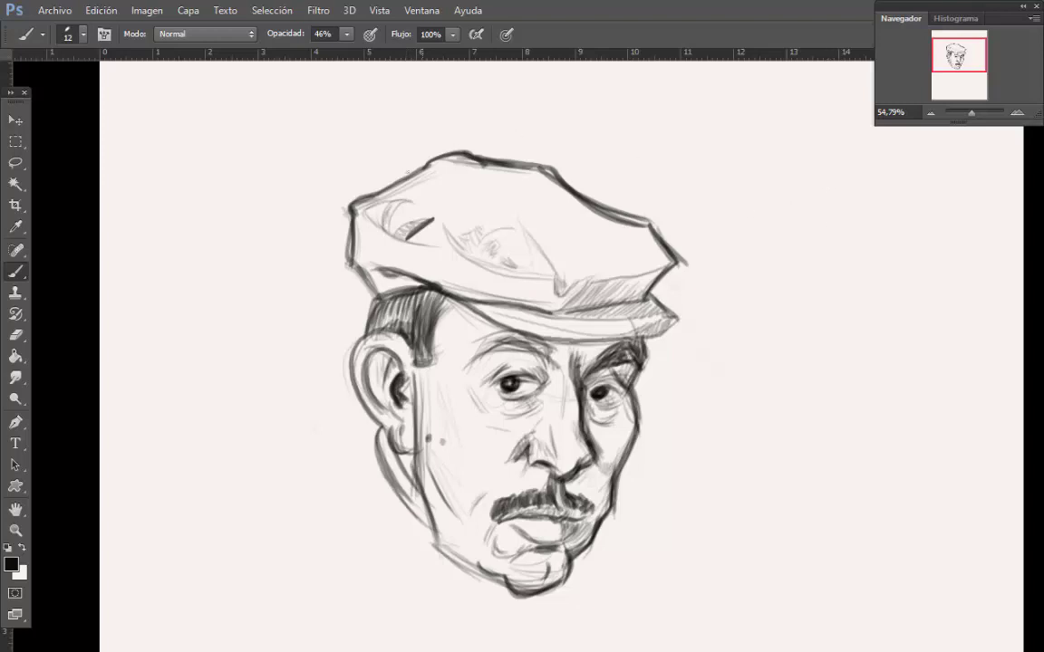
pyautogui.moveTo(428, 189)
pyautogui.mouseDown()
pyautogui.moveTo(479, 204)
pyautogui.moveTo(426, 181)
pyautogui.moveTo(472, 205)
pyautogui.moveTo(400, 195)
pyautogui.moveTo(473, 207)
pyautogui.moveTo(448, 168)
pyautogui.moveTo(440, 189)
pyautogui.moveTo(469, 171)
pyautogui.moveTo(536, 191)
pyautogui.mouseUp()
pyautogui.moveTo(582, 220); pyautogui.dragTo(662, 260)
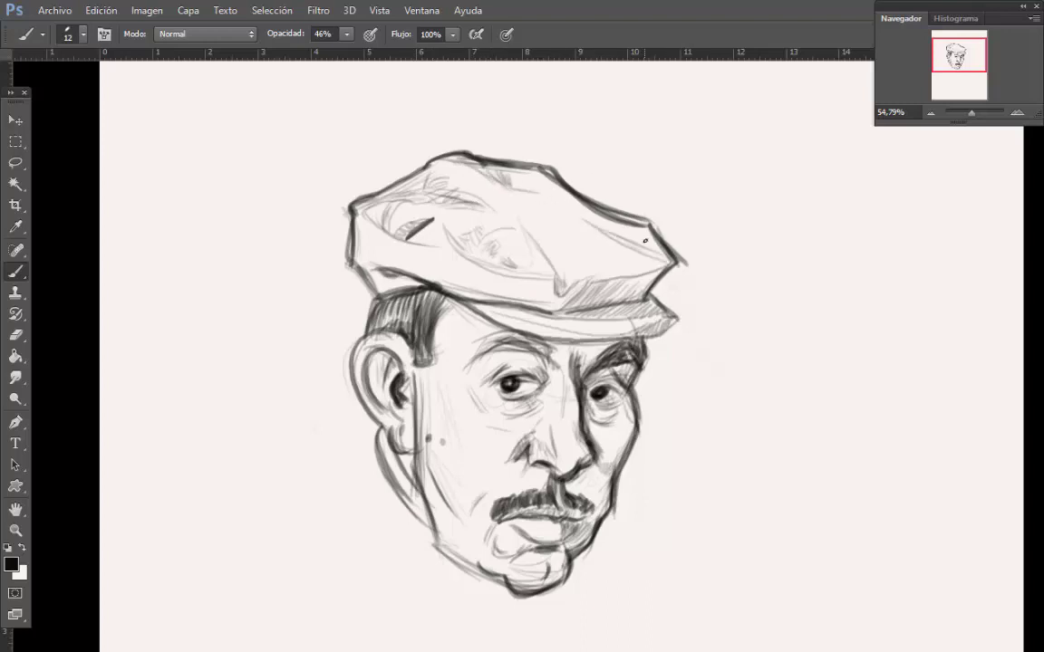
pyautogui.moveTo(621, 227); pyautogui.dragTo(647, 255)
pyautogui.moveTo(521, 216)
pyautogui.mouseDown()
pyautogui.moveTo(591, 253)
pyautogui.moveTo(530, 220)
pyautogui.moveTo(543, 234)
pyautogui.moveTo(553, 226)
pyautogui.moveTo(549, 192)
pyautogui.moveTo(531, 199)
pyautogui.moveTo(516, 189)
pyautogui.mouseUp()
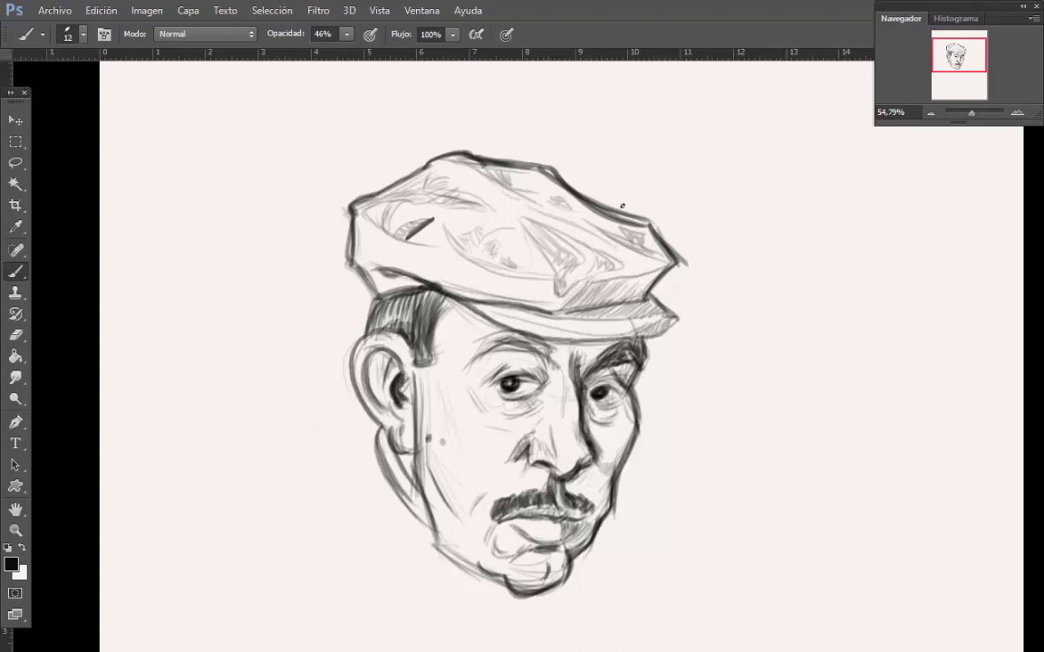
# Set the brush size to 6, sharpen the eyelids of both eyes in black, and touch up the inner brow in white.
pyautogui.scroll(-3, 621, 208)
pyautogui.scroll(4, 764, 399)
pyautogui.keyDown('alt'); pyautogui.click(764, 398); pyautogui.keyUp('alt')
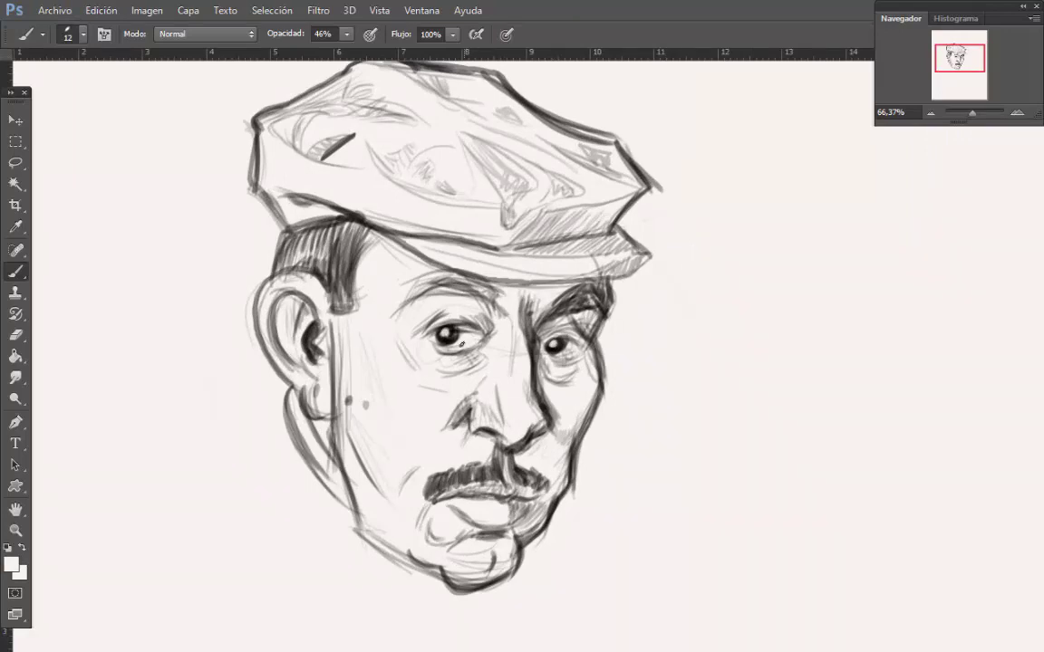
pyautogui.scroll(2, 759, 226)
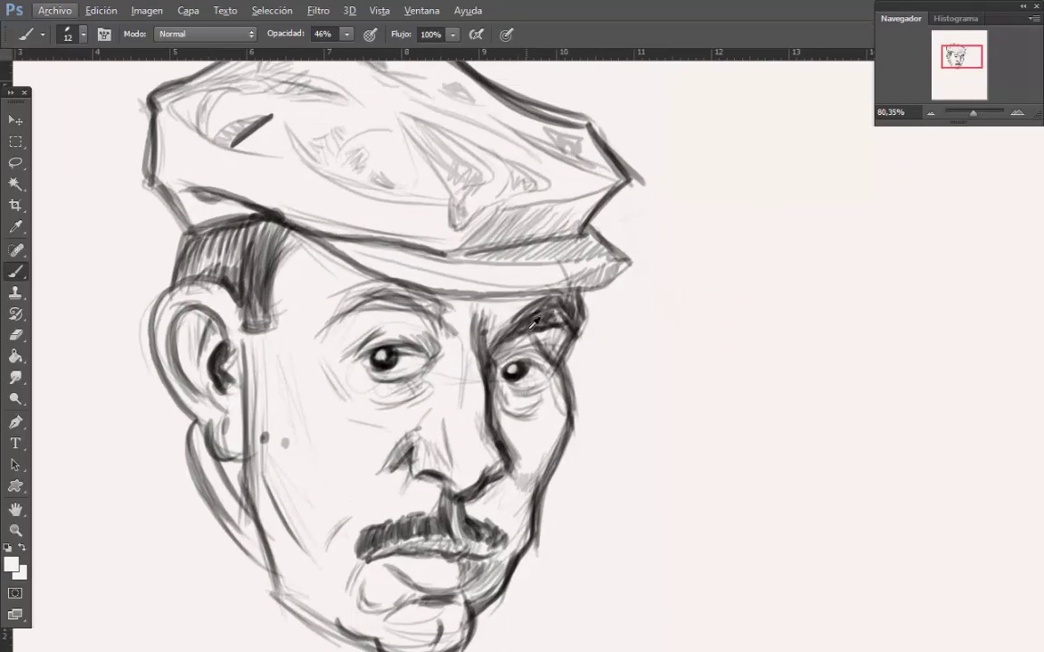
pyautogui.keyDown('alt'); pyautogui.click(596, 310); pyautogui.keyUp('alt')
pyautogui.rightClick(602, 306)
pyautogui.moveTo(699, 349); pyautogui.dragTo(696, 349)
pyautogui.click(410, 381)
pyautogui.press('d')
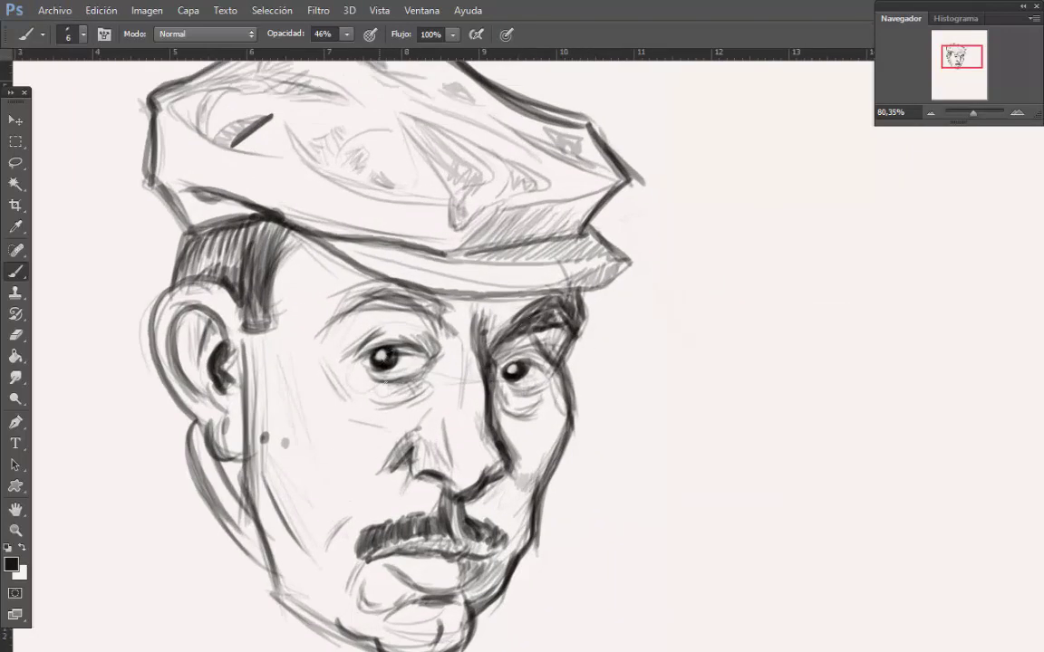
pyautogui.moveTo(510, 384)
pyautogui.mouseDown()
pyautogui.moveTo(546, 377)
pyautogui.moveTo(529, 386)
pyautogui.mouseUp()
pyautogui.moveTo(451, 328)
pyautogui.mouseDown()
pyautogui.moveTo(498, 332)
pyautogui.moveTo(487, 331)
pyautogui.mouseUp()
pyautogui.moveTo(341, 319)
pyautogui.mouseDown()
pyautogui.moveTo(385, 313)
pyautogui.moveTo(354, 310)
pyautogui.mouseUp()
pyautogui.press('x')
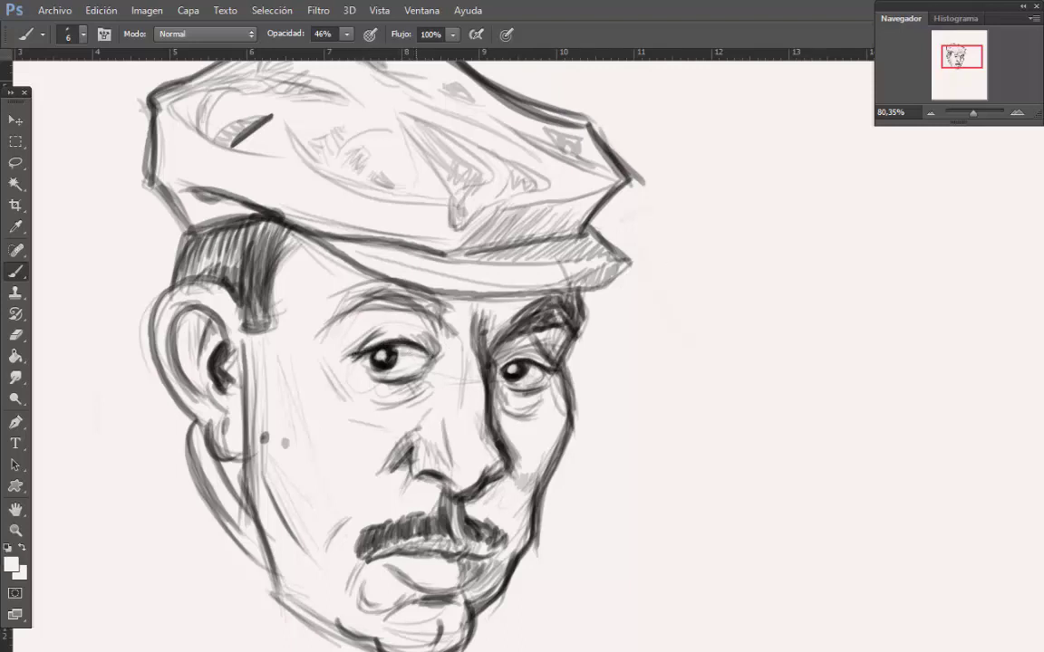
pyautogui.moveTo(493, 328); pyautogui.dragTo(472, 341)
# Reposition the head drawing slightly lower and farther right on the page.
pyautogui.scroll(-2, 588, 413)
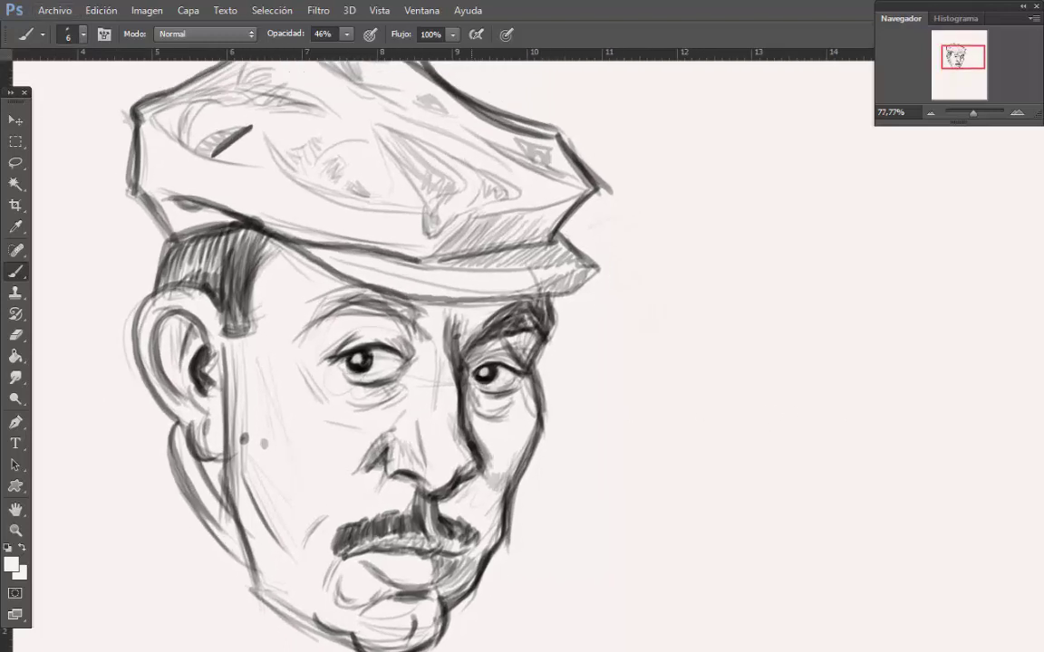
pyautogui.scroll(-15, 725, 348)
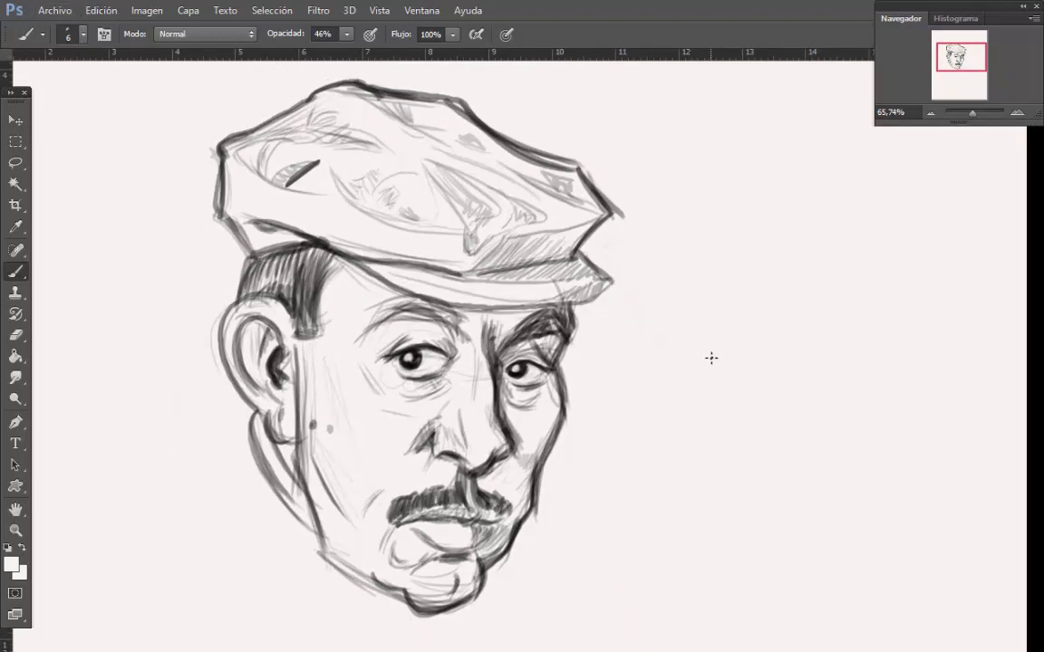
pyautogui.scroll(-10, 755, 369)
pyautogui.scroll(4, 760, 362)
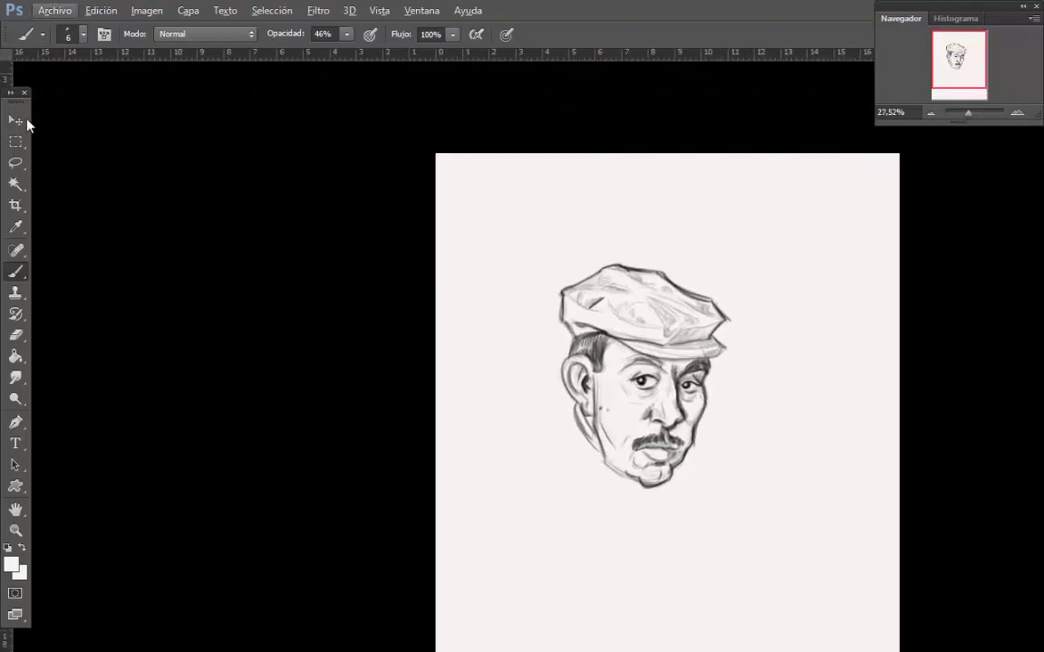
pyautogui.click(16, 121)
pyautogui.moveTo(685, 400); pyautogui.dragTo(697, 374)
pyautogui.scroll(-3, 771, 435)
pyautogui.moveTo(958, 52); pyautogui.dragTo(978, 66)
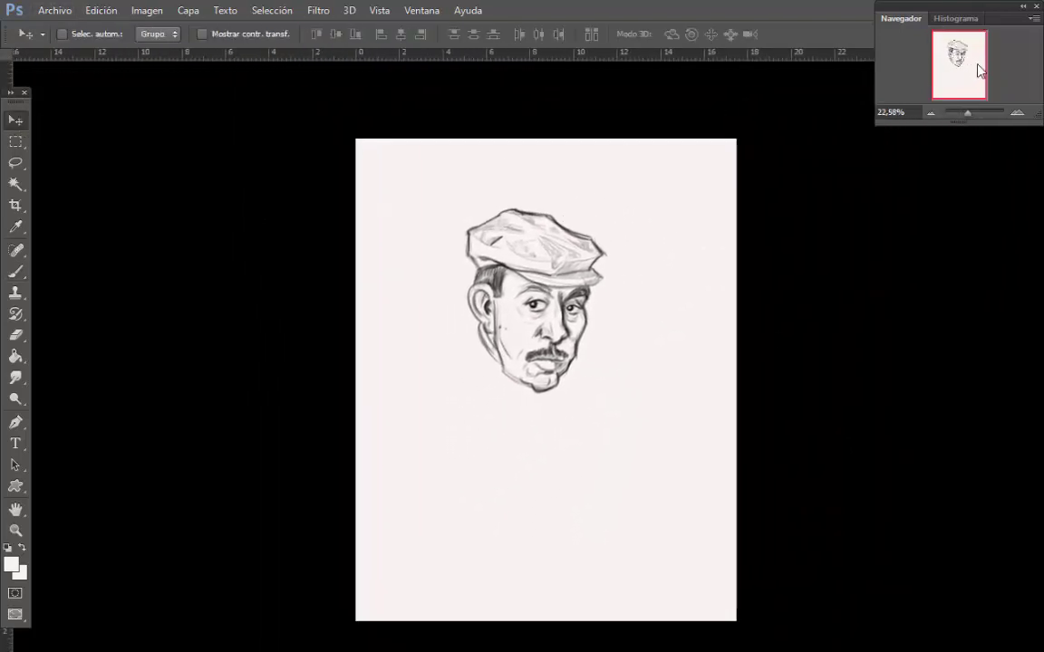
pyautogui.moveTo(480, 293); pyautogui.dragTo(564, 349)
# Enlarge the head drawing proportionally with Free Transform and shift it slightly up and to the left on the page.
pyautogui.click(102, 9)
pyautogui.click(172, 286)
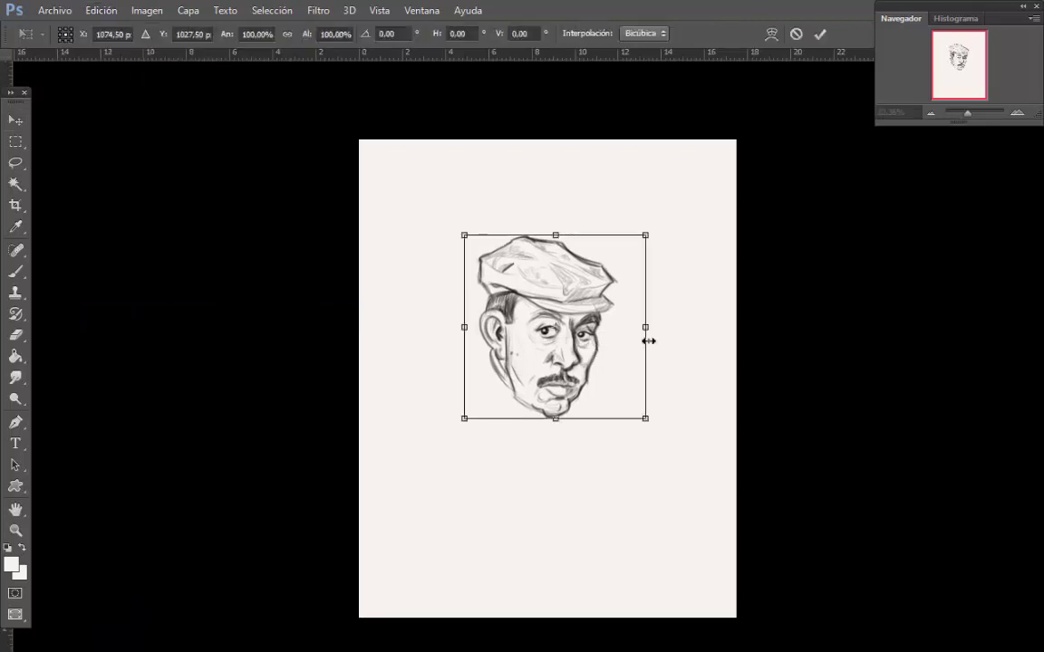
pyautogui.moveTo(646, 327); pyautogui.dragTo(678, 327)
pyautogui.click(288, 37)
pyautogui.click(819, 33)
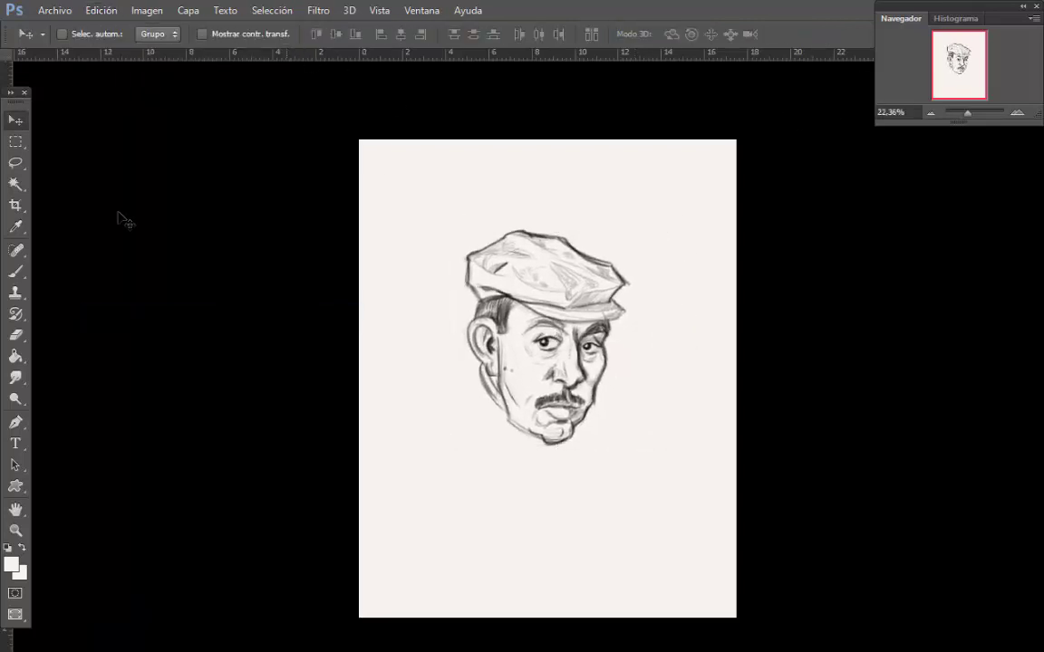
pyautogui.hotkey('ctrl', 'r')
pyautogui.scroll(-5, 128, 207)
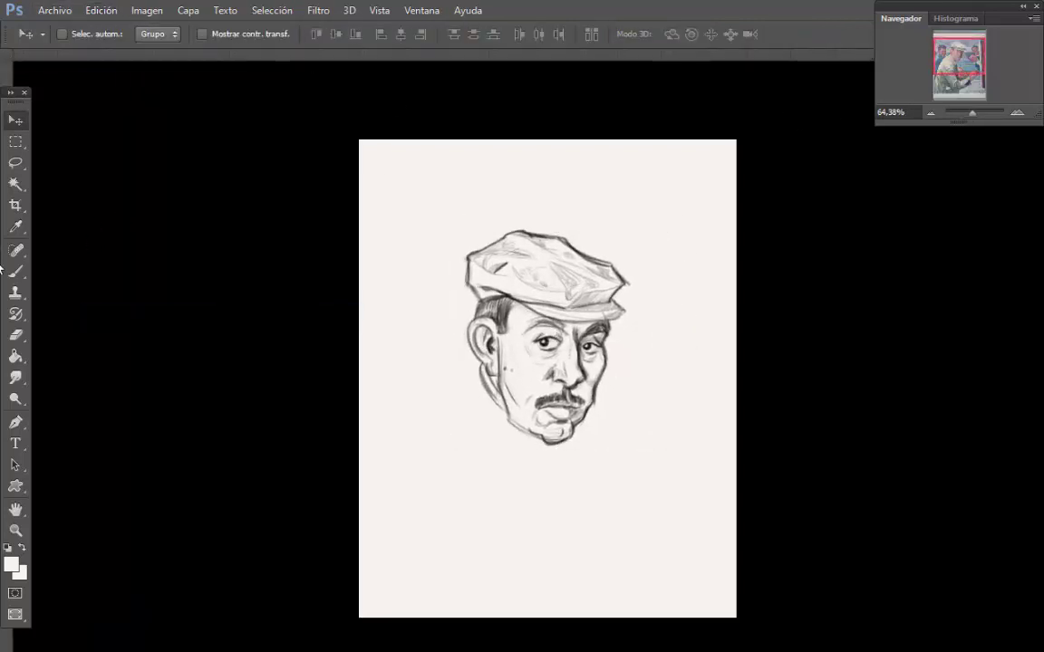
pyautogui.hotkey('ctrl', 'r')
pyautogui.moveTo(572, 373)
pyautogui.mouseDown()
pyautogui.moveTo(562, 346)
pyautogui.moveTo(557, 355)
pyautogui.mouseUp()
# Sketch the neck and the shirt collar in black from behind the ear to below the chin, and save the file.
pyautogui.press('b')
pyautogui.scroll(3, 555, 372)
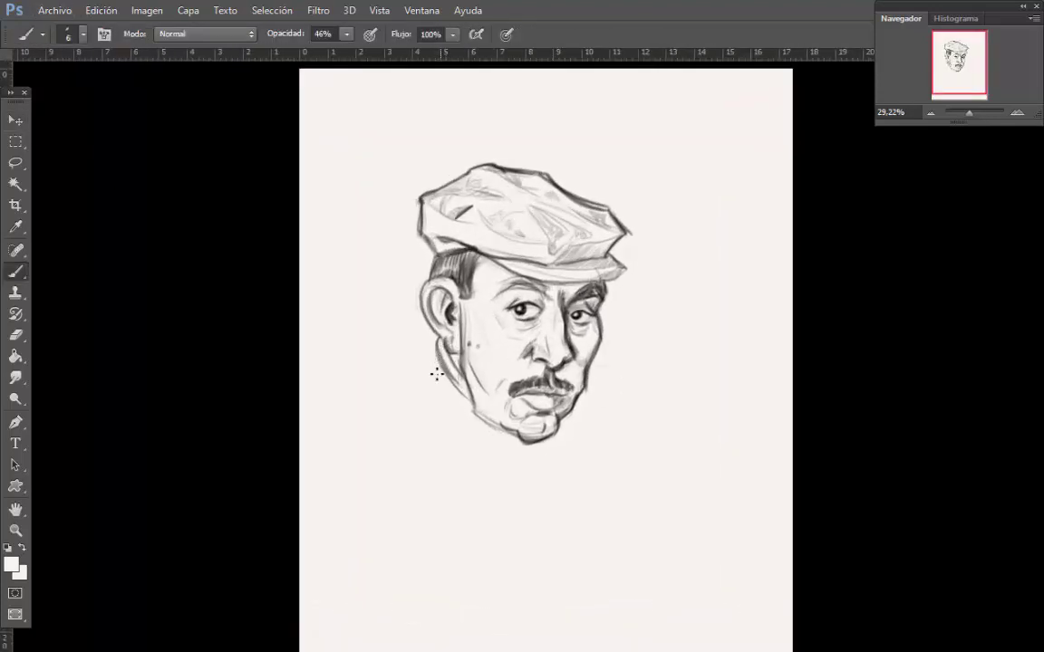
pyautogui.press('d')
pyautogui.moveTo(437, 360)
pyautogui.mouseDown()
pyautogui.moveTo(424, 381)
pyautogui.moveTo(415, 368)
pyautogui.moveTo(436, 424)
pyautogui.moveTo(422, 437)
pyautogui.moveTo(437, 427)
pyautogui.moveTo(473, 456)
pyautogui.mouseUp()
pyautogui.moveTo(444, 419)
pyautogui.mouseDown()
pyautogui.moveTo(423, 387)
pyautogui.moveTo(534, 464)
pyautogui.moveTo(485, 428)
pyautogui.moveTo(523, 458)
pyautogui.mouseUp()
pyautogui.moveTo(473, 408); pyautogui.dragTo(546, 487)
pyautogui.moveTo(515, 435); pyautogui.dragTo(502, 451)
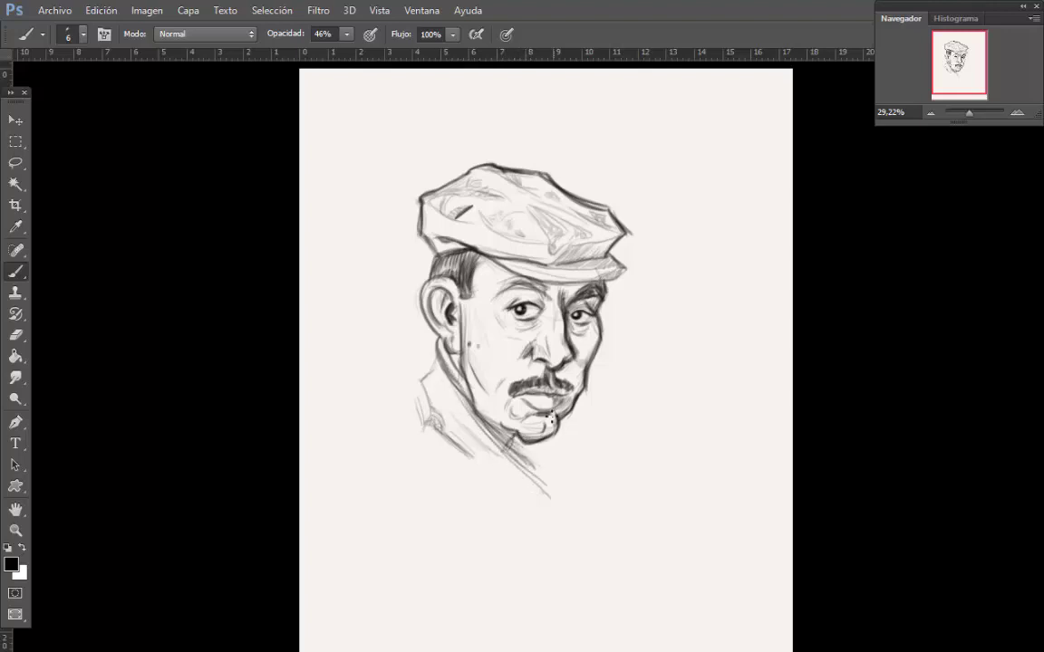
pyautogui.moveTo(443, 352)
pyautogui.mouseDown()
pyautogui.moveTo(525, 465)
pyautogui.moveTo(521, 456)
pyautogui.moveTo(542, 469)
pyautogui.moveTo(507, 519)
pyautogui.moveTo(492, 477)
pyautogui.moveTo(433, 433)
pyautogui.moveTo(421, 368)
pyautogui.moveTo(535, 454)
pyautogui.mouseUp()
pyautogui.hotkey('ctrl', 's')
# Draw the shaded point of the collar, the long front edge of the shirt and a faint seam beneath the collar.
pyautogui.moveTo(531, 510)
pyautogui.mouseDown()
pyautogui.moveTo(503, 527)
pyautogui.moveTo(546, 496)
pyautogui.moveTo(509, 525)
pyautogui.moveTo(543, 577)
pyautogui.mouseUp()
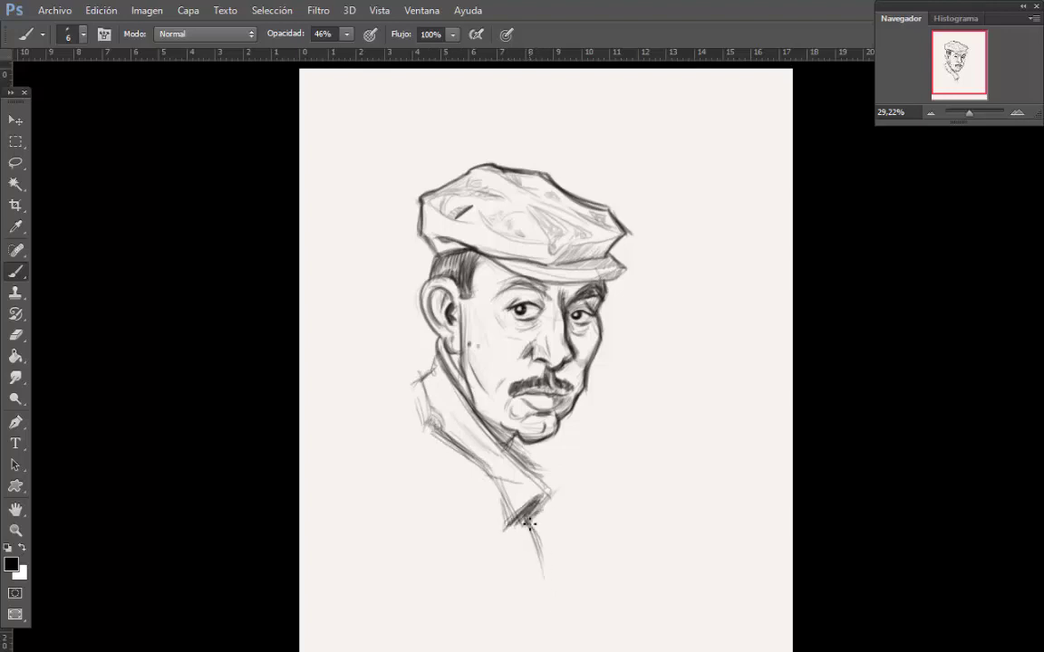
pyautogui.moveTo(529, 522); pyautogui.dragTo(551, 631)
pyautogui.moveTo(500, 504); pyautogui.dragTo(440, 469)
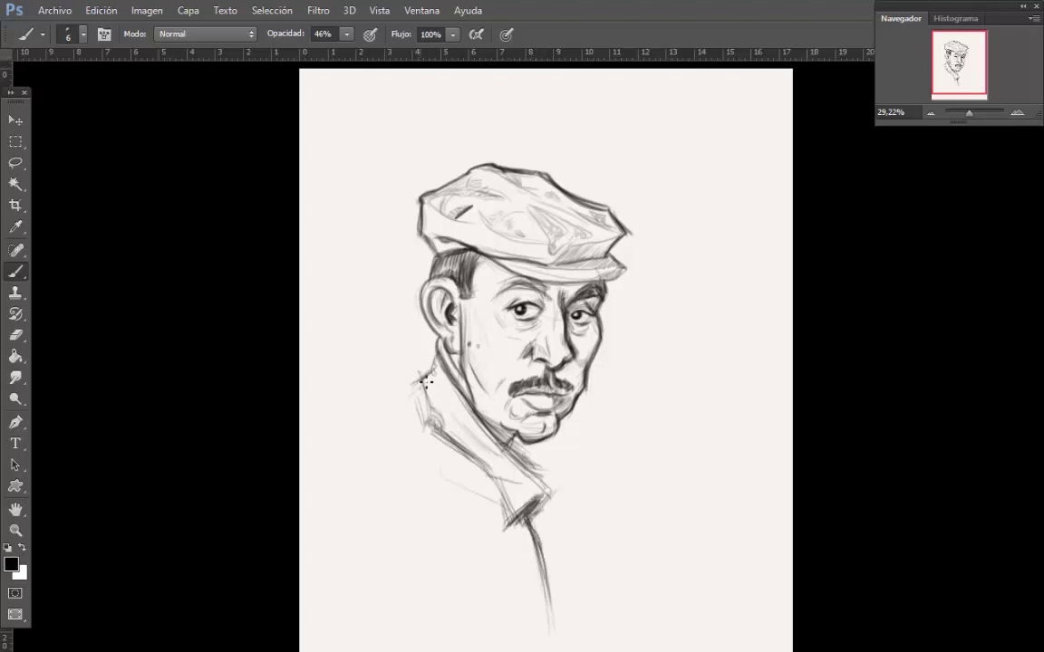
# Draw the contour of the shoulder and back from the collar down to the bottom of the shirt.
pyautogui.moveTo(426, 381); pyautogui.dragTo(395, 415)
pyautogui.moveTo(375, 435); pyautogui.dragTo(363, 504)
pyautogui.moveTo(422, 385); pyautogui.dragTo(365, 437)
pyautogui.moveTo(374, 437)
pyautogui.mouseDown()
pyautogui.moveTo(338, 645)
pyautogui.moveTo(365, 466)
pyautogui.mouseUp()
pyautogui.moveTo(365, 466)
pyautogui.mouseDown()
pyautogui.moveTo(338, 645)
pyautogui.moveTo(392, 415)
pyautogui.moveTo(420, 388)
pyautogui.mouseUp()
pyautogui.moveTo(419, 387)
pyautogui.mouseDown()
pyautogui.moveTo(378, 423)
pyautogui.moveTo(345, 561)
pyautogui.mouseUp()
# Sketch the near arm with its curved sleeve, elbow and underside, plus the chest seam and folds along the shirt front.
pyautogui.scroll(-1, 345, 562)
pyautogui.moveTo(580, 501); pyautogui.dragTo(580, 449)
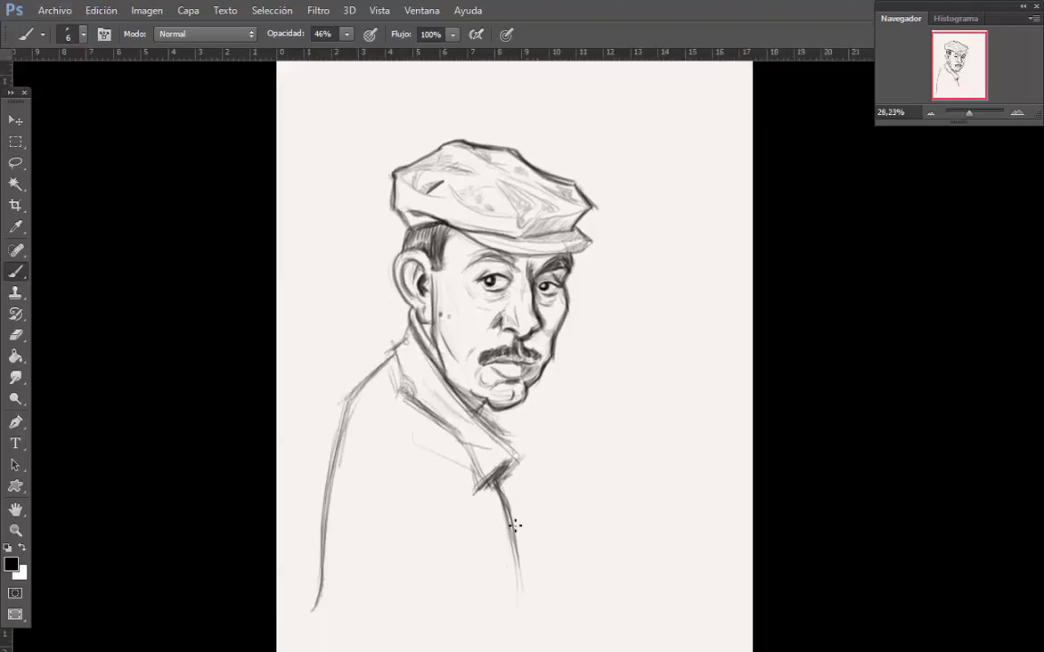
pyautogui.moveTo(476, 495); pyautogui.dragTo(383, 544)
pyautogui.moveTo(424, 442); pyautogui.dragTo(425, 496)
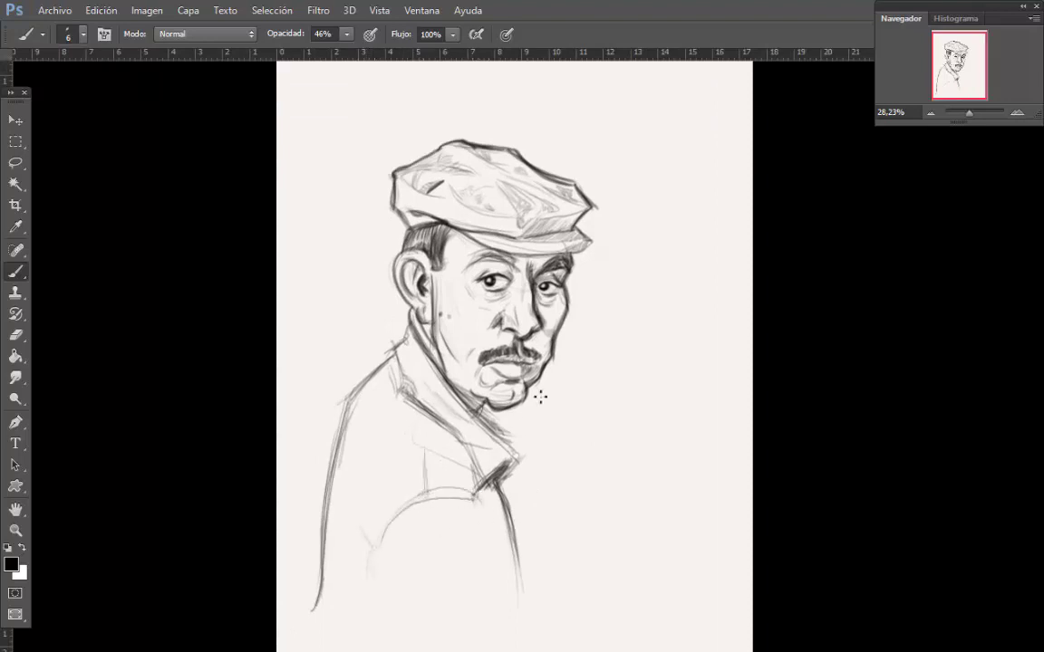
pyautogui.moveTo(351, 516); pyautogui.dragTo(405, 599)
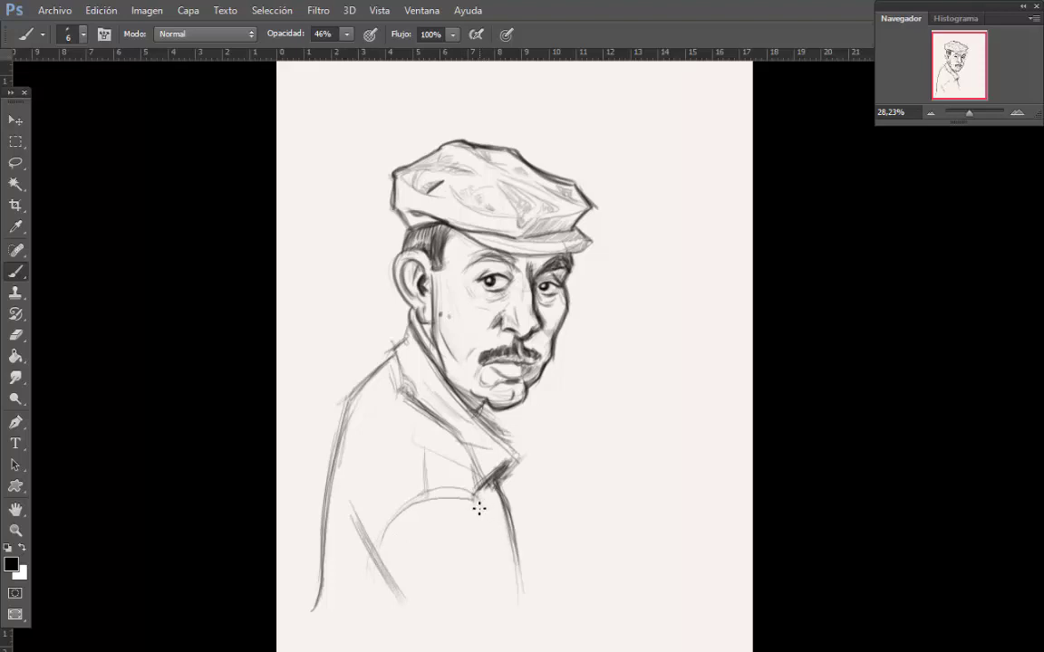
pyautogui.moveTo(481, 496); pyautogui.dragTo(486, 571)
pyautogui.moveTo(509, 523)
pyautogui.mouseDown()
pyautogui.moveTo(526, 629)
pyautogui.moveTo(473, 564)
pyautogui.moveTo(422, 574)
pyautogui.moveTo(477, 574)
pyautogui.moveTo(429, 592)
pyautogui.moveTo(485, 634)
pyautogui.mouseUp()
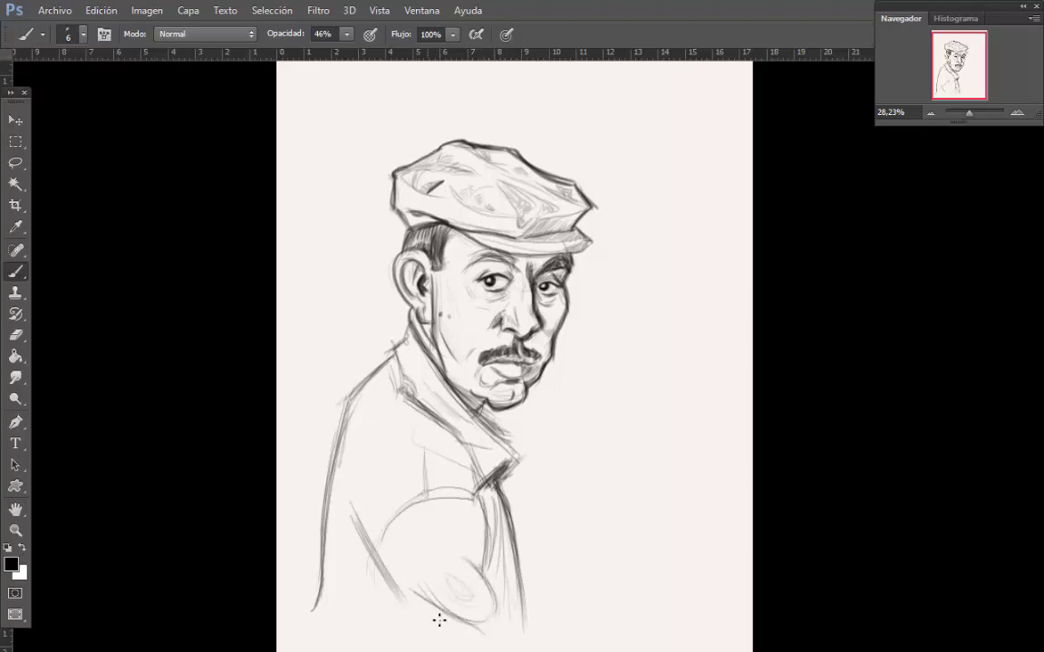
pyautogui.moveTo(402, 600)
pyautogui.mouseDown()
pyautogui.moveTo(433, 638)
pyautogui.moveTo(386, 590)
pyautogui.mouseUp()
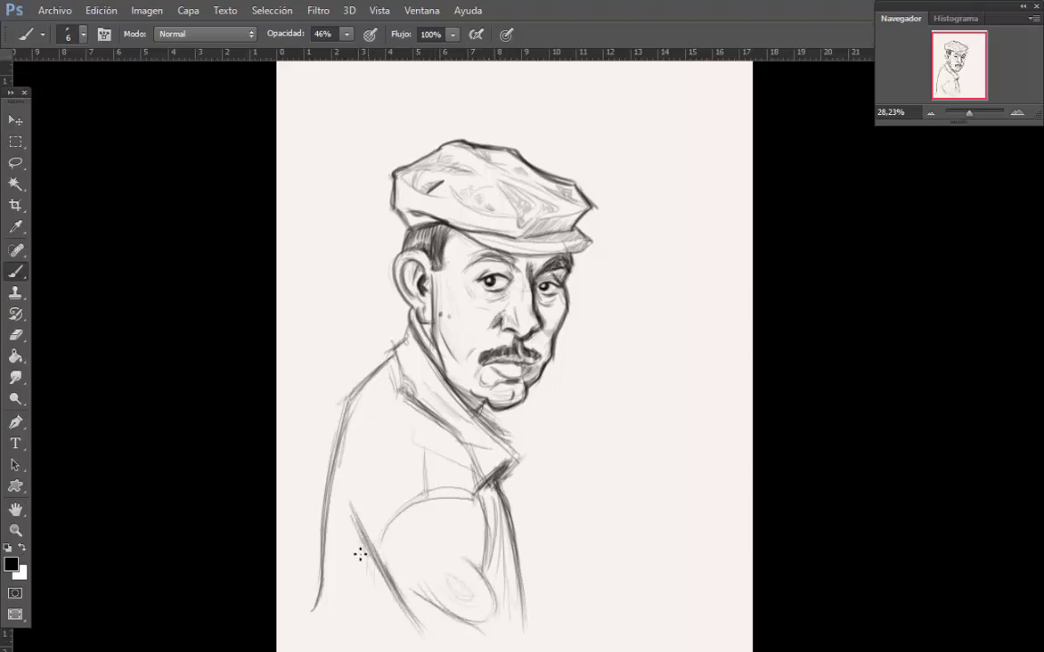
# Add light fold lines and hatching to the back and sleeve of the shirt, and darken its front edge.
pyautogui.moveTo(360, 555)
pyautogui.mouseDown()
pyautogui.moveTo(419, 611)
pyautogui.moveTo(352, 624)
pyautogui.moveTo(331, 596)
pyautogui.moveTo(351, 433)
pyautogui.moveTo(405, 385)
pyautogui.mouseUp()
pyautogui.moveTo(355, 446)
pyautogui.mouseDown()
pyautogui.moveTo(368, 501)
pyautogui.moveTo(363, 469)
pyautogui.moveTo(399, 439)
pyautogui.mouseUp()
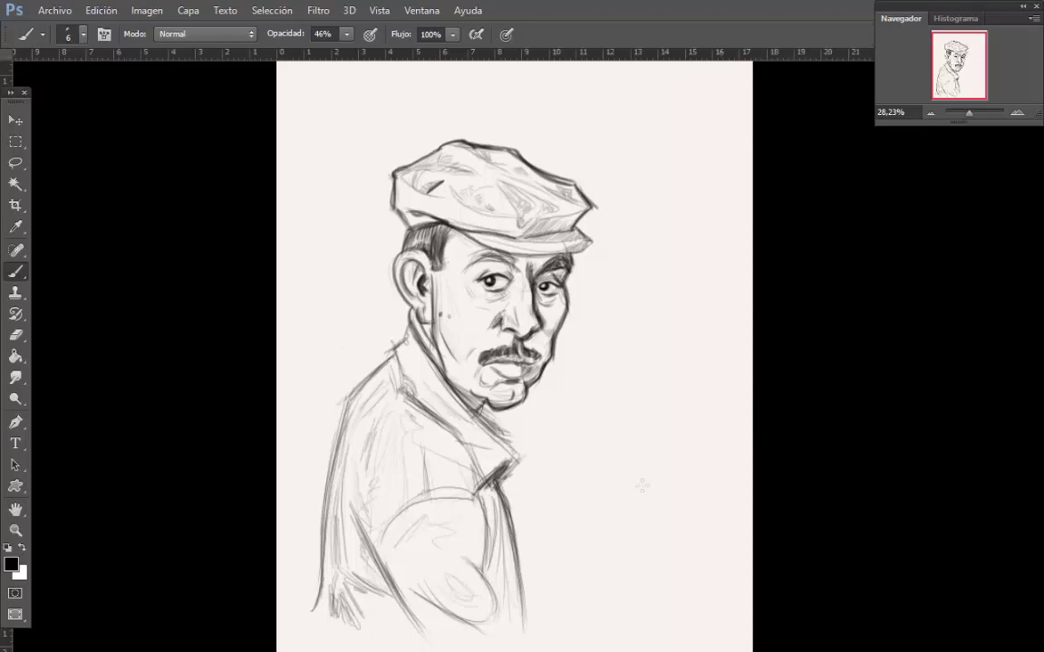
pyautogui.moveTo(527, 581)
pyautogui.mouseDown()
pyautogui.moveTo(501, 485)
pyautogui.moveTo(524, 605)
pyautogui.moveTo(508, 508)
pyautogui.mouseUp()
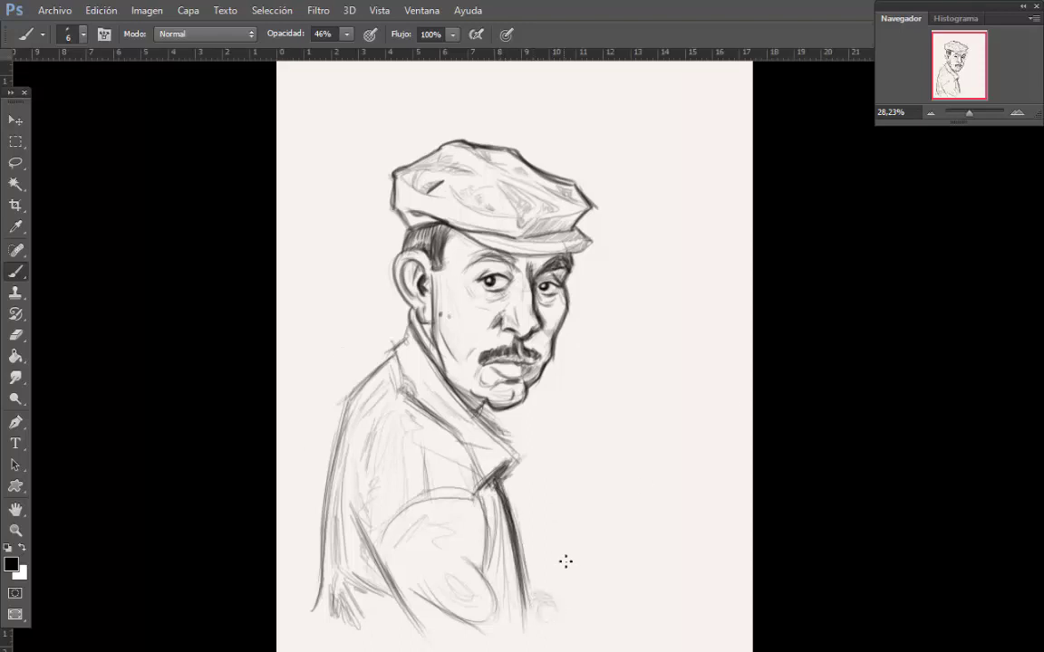
# Sketch the far forearm emerging in front of the shirt, with crossed dark strokes at the wrist.
pyautogui.moveTo(540, 608)
pyautogui.mouseDown()
pyautogui.moveTo(586, 619)
pyautogui.moveTo(585, 610)
pyautogui.mouseUp()
pyautogui.click(964, 100)
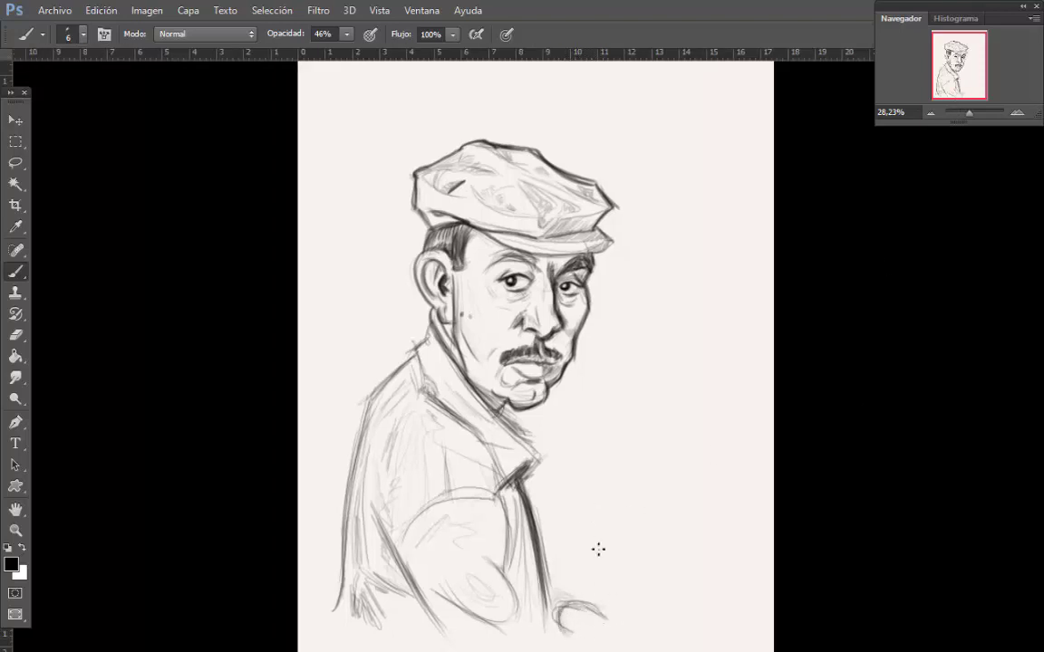
pyautogui.moveTo(625, 624); pyautogui.dragTo(574, 605)
pyautogui.moveTo(627, 640)
pyautogui.mouseDown()
pyautogui.moveTo(642, 619)
pyautogui.moveTo(660, 634)
pyautogui.moveTo(640, 619)
pyautogui.moveTo(660, 636)
pyautogui.mouseUp()
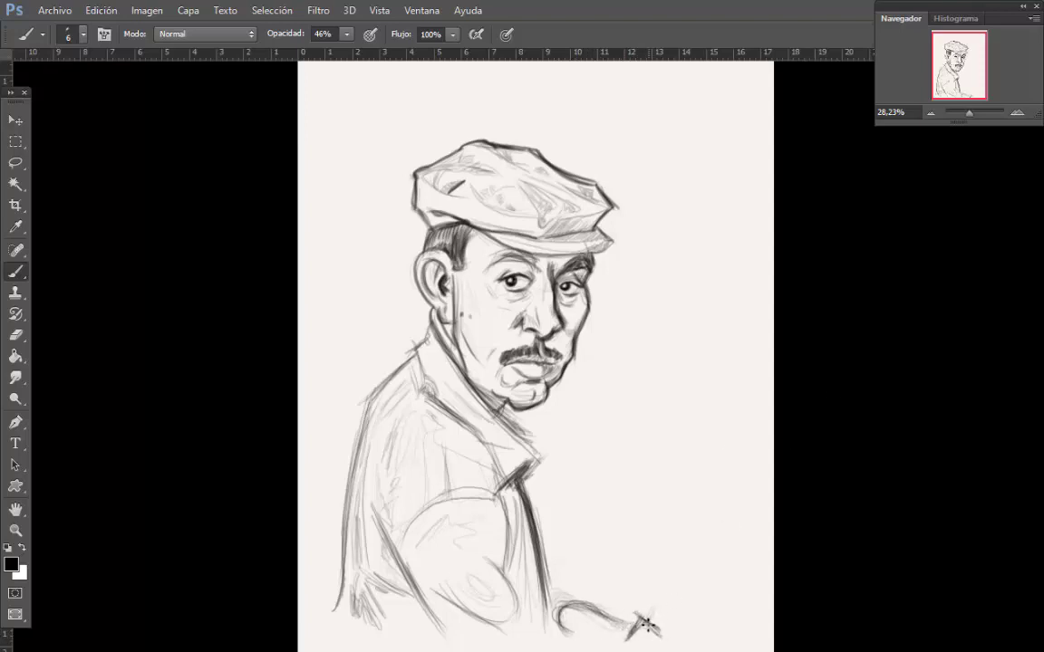
# Sketch the long thin stick held in front of the man and outline the wrist and back of the hand.
pyautogui.moveTo(620, 555)
pyautogui.mouseDown()
pyautogui.moveTo(585, 553)
pyautogui.moveTo(708, 558)
pyautogui.moveTo(679, 561)
pyautogui.mouseUp()
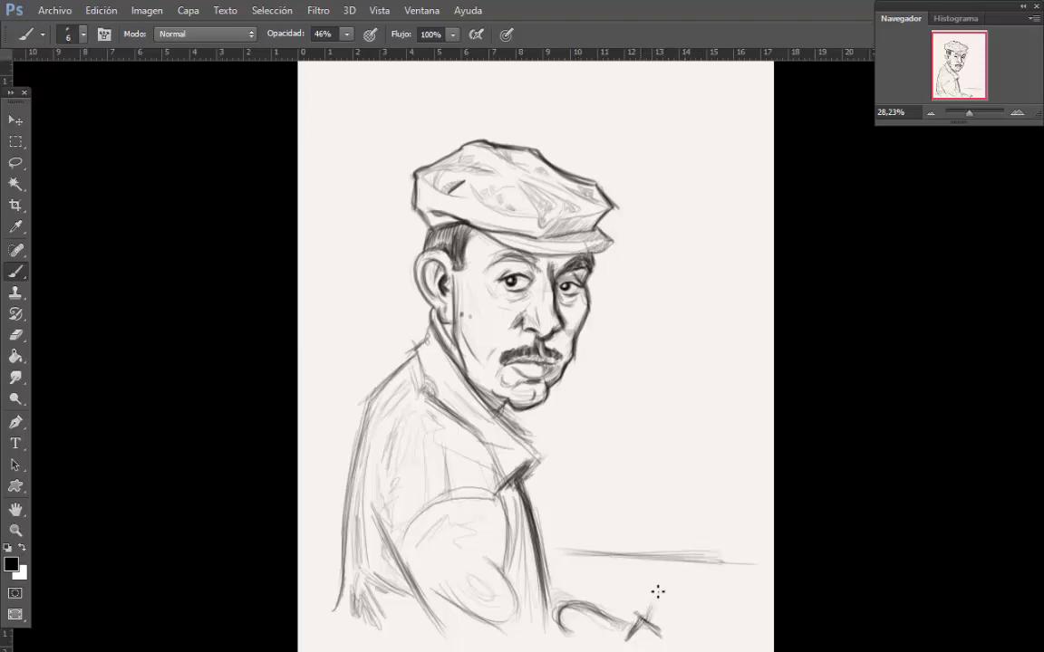
pyautogui.moveTo(656, 584)
pyautogui.mouseDown()
pyautogui.moveTo(676, 559)
pyautogui.moveTo(691, 565)
pyautogui.mouseUp()
pyautogui.scroll(2, 813, 381)
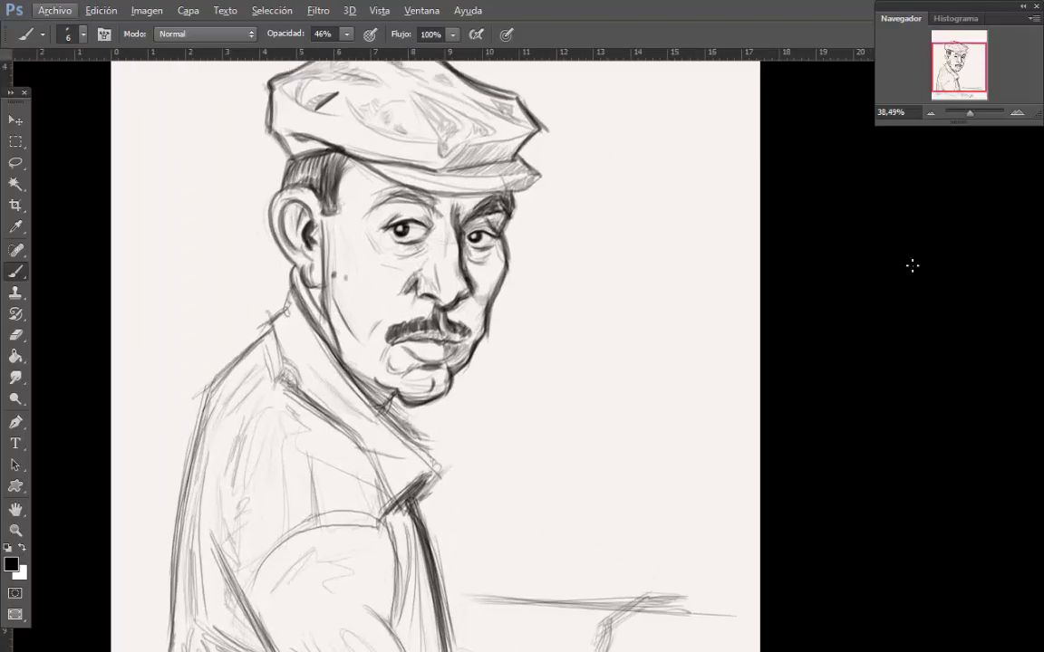
pyautogui.scroll(-3, 539, 221)
pyautogui.moveTo(530, 417)
pyautogui.mouseDown()
pyautogui.moveTo(550, 364)
pyautogui.moveTo(602, 325)
pyautogui.moveTo(630, 338)
pyautogui.mouseUp()
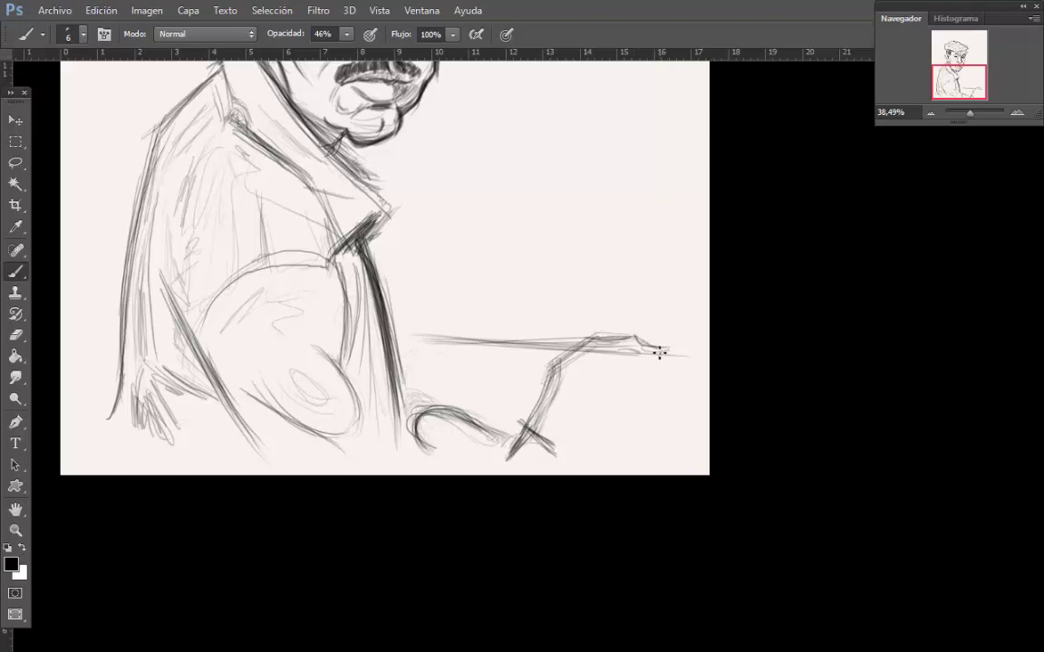
# Draw the fingers, thumb and palm gripping the stick, and extend the stick's tip beyond the fingers.
pyautogui.moveTo(604, 358)
pyautogui.mouseDown()
pyautogui.moveTo(583, 380)
pyautogui.moveTo(620, 382)
pyautogui.moveTo(665, 366)
pyautogui.moveTo(662, 356)
pyautogui.moveTo(654, 367)
pyautogui.moveTo(659, 347)
pyautogui.mouseUp()
pyautogui.moveTo(634, 337)
pyautogui.mouseDown()
pyautogui.moveTo(553, 367)
pyautogui.moveTo(537, 429)
pyautogui.mouseUp()
pyautogui.moveTo(537, 430)
pyautogui.mouseDown()
pyautogui.moveTo(594, 396)
pyautogui.moveTo(588, 415)
pyautogui.moveTo(596, 411)
pyautogui.moveTo(600, 383)
pyautogui.moveTo(593, 413)
pyautogui.moveTo(616, 391)
pyautogui.moveTo(624, 403)
pyautogui.moveTo(646, 395)
pyautogui.moveTo(626, 407)
pyautogui.moveTo(650, 385)
pyautogui.moveTo(602, 413)
pyautogui.moveTo(663, 394)
pyautogui.moveTo(642, 396)
pyautogui.moveTo(650, 401)
pyautogui.moveTo(639, 421)
pyautogui.moveTo(652, 414)
pyautogui.moveTo(594, 443)
pyautogui.moveTo(633, 404)
pyautogui.moveTo(614, 459)
pyautogui.mouseUp()
pyautogui.scroll(2, 726, 356)
pyautogui.scroll(-2, 729, 359)
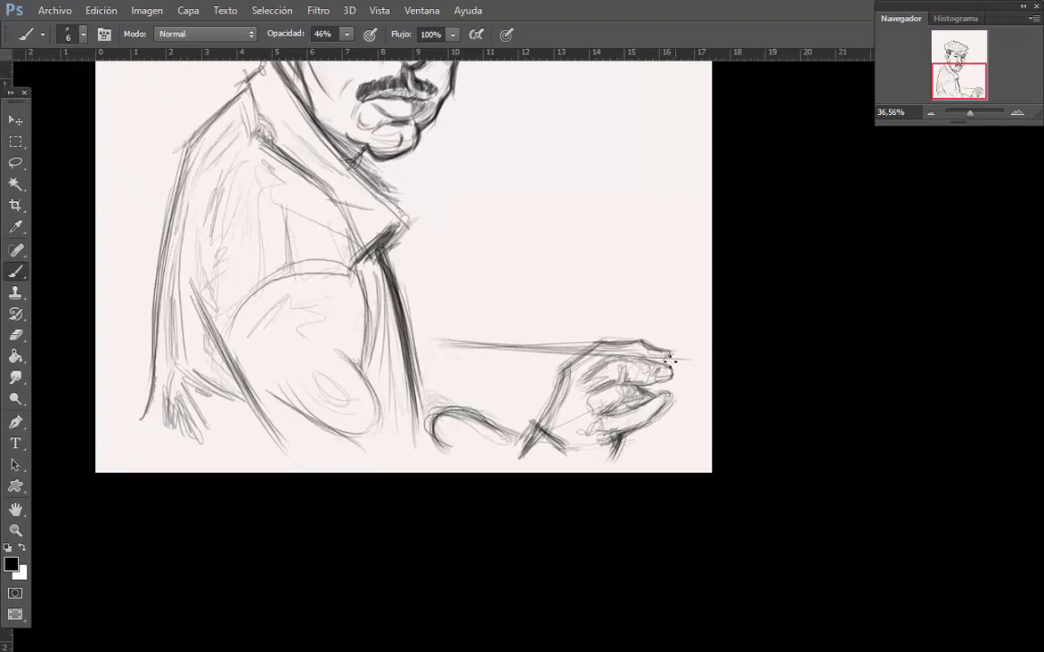
pyautogui.moveTo(692, 365)
pyautogui.mouseDown()
pyautogui.moveTo(599, 360)
pyautogui.moveTo(711, 363)
pyautogui.mouseUp()
# Move the whole figure sketch slightly down the page.
pyautogui.scroll(-3, 923, 353)
pyautogui.moveTo(935, 67); pyautogui.dragTo(982, 64)
pyautogui.moveTo(970, 113); pyautogui.dragTo(968, 114)
pyautogui.click(932, 113)
pyautogui.press('v')
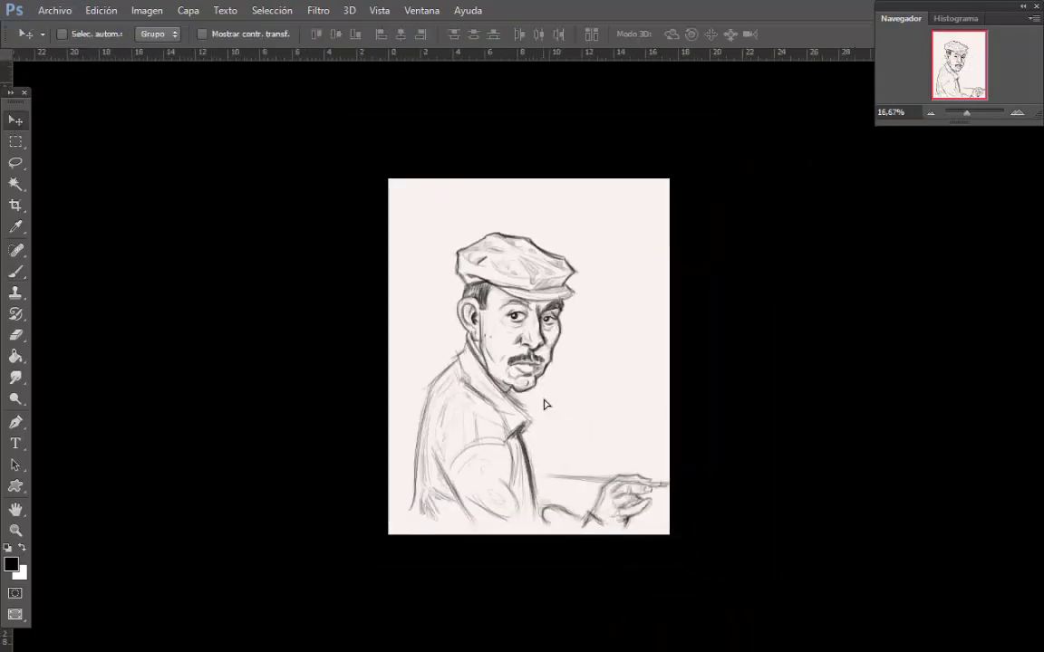
pyautogui.moveTo(545, 401); pyautogui.dragTo(546, 420)
# Scale the whole sketch proportionally to 102.50% with Free Transform and align it with the bottom edge of the page.
pyautogui.click(102, 10)
pyautogui.click(236, 312)
pyautogui.moveTo(608, 436); pyautogui.dragTo(606, 440)
pyautogui.moveTo(669, 408); pyautogui.dragTo(676, 408)
pyautogui.click(288, 36)
pyautogui.moveTo(606, 418)
pyautogui.mouseDown()
pyautogui.moveTo(604, 402)
pyautogui.moveTo(627, 384)
pyautogui.mouseUp()
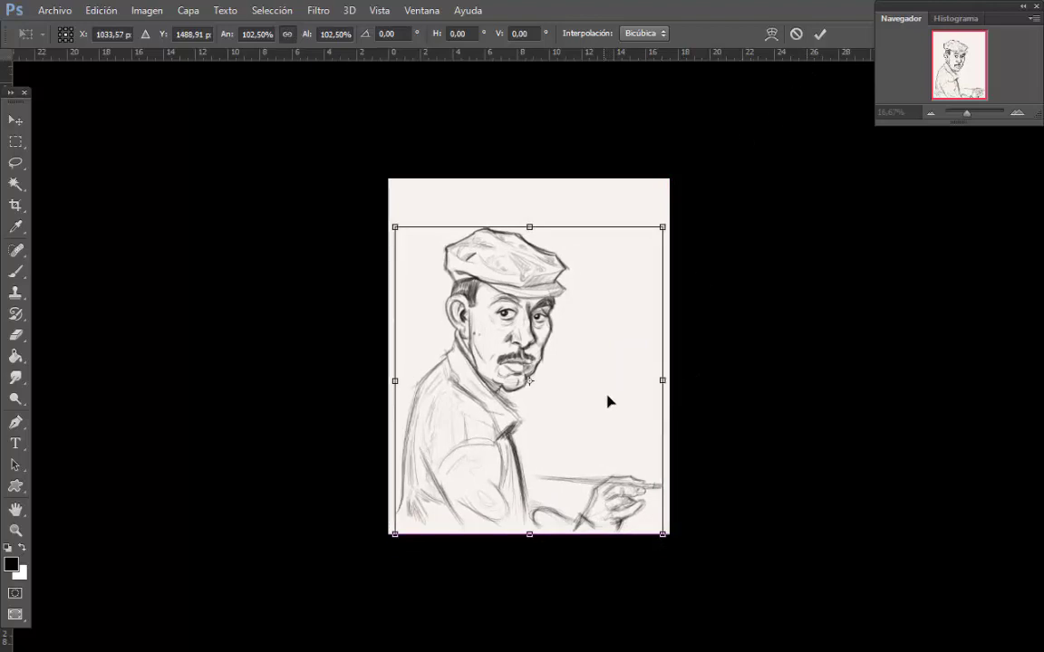
pyautogui.click(820, 33)
# Select the hand, forearm and stick with a freehand lasso and move them closer to the man's body.
pyautogui.press('l')
pyautogui.scroll(2, 861, 63)
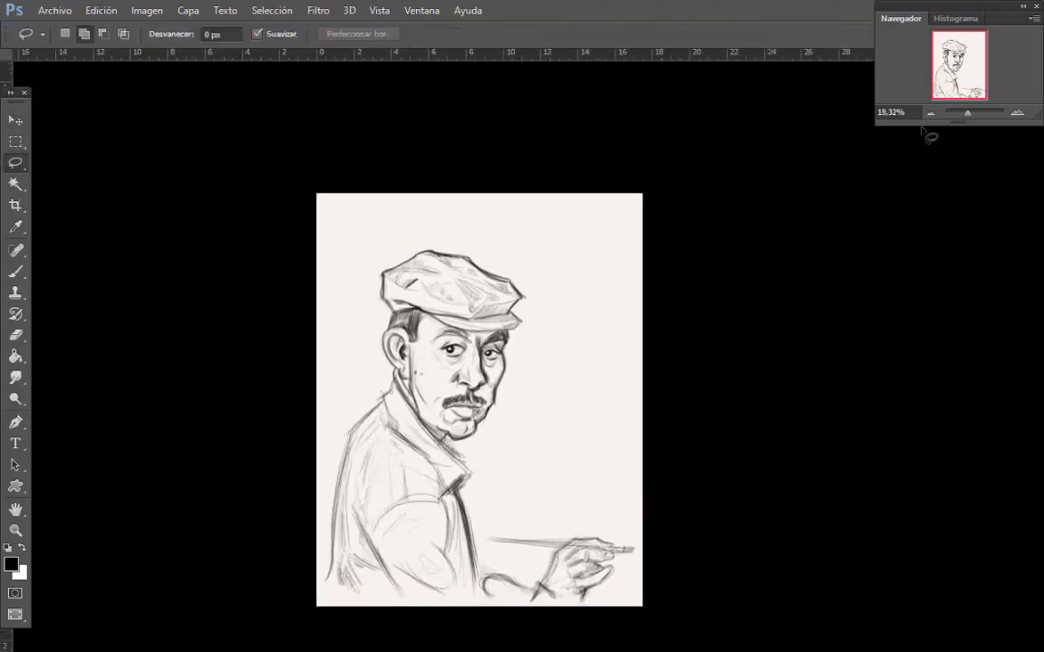
pyautogui.moveTo(482, 487); pyautogui.dragTo(477, 370)
pyautogui.moveTo(629, 494)
pyautogui.mouseDown()
pyautogui.moveTo(485, 396)
pyautogui.moveTo(477, 483)
pyautogui.mouseUp()
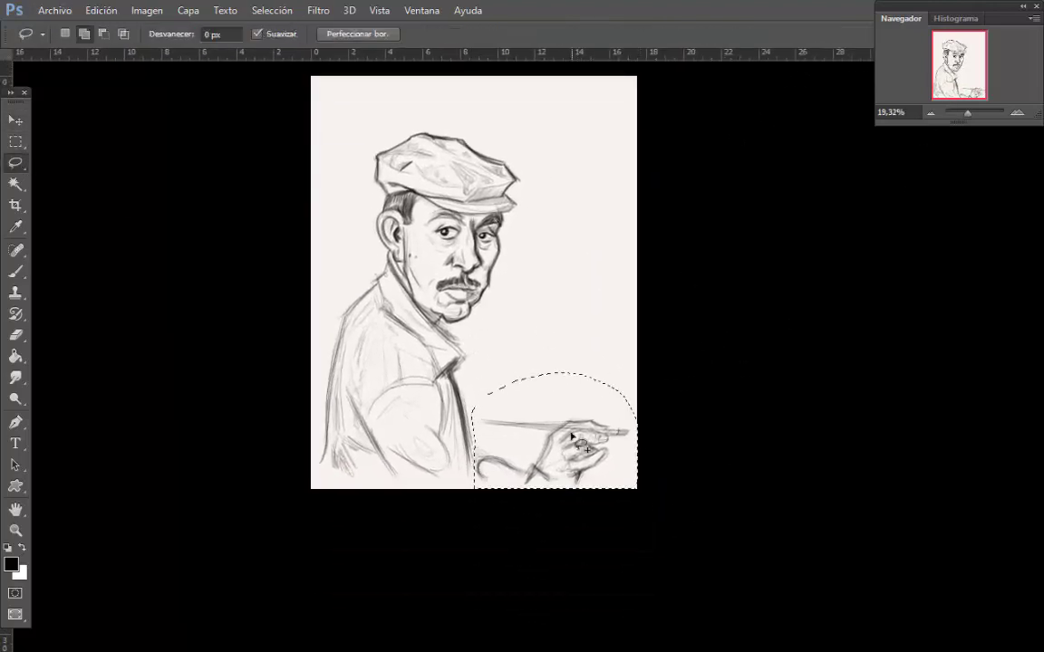
pyautogui.press('v')
pyautogui.moveTo(560, 442)
pyautogui.mouseDown()
pyautogui.moveTo(544, 446)
pyautogui.moveTo(559, 466)
pyautogui.mouseUp()
pyautogui.hotkey('ctrl', 'd')
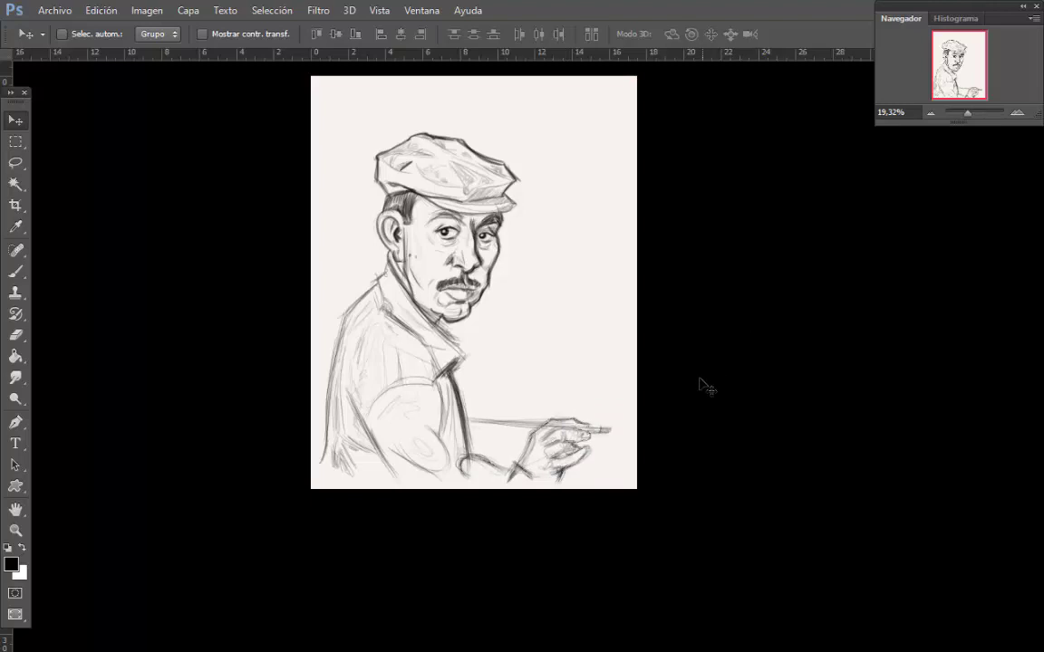
# Scale the whole figure sketch proportionally to 94.46% with Free Transform and shift it slightly down and towards the page's centre.
pyautogui.moveTo(555, 326); pyautogui.dragTo(532, 317)
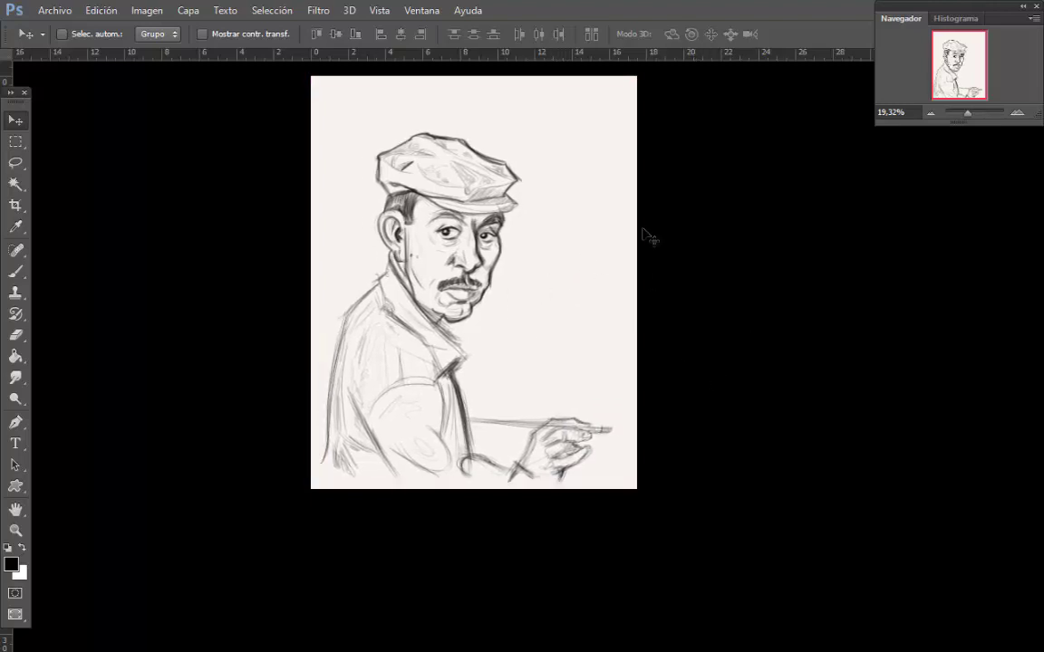
pyautogui.click(101, 10)
pyautogui.click(155, 312)
pyautogui.moveTo(613, 311); pyautogui.dragTo(597, 311)
pyautogui.click(287, 35)
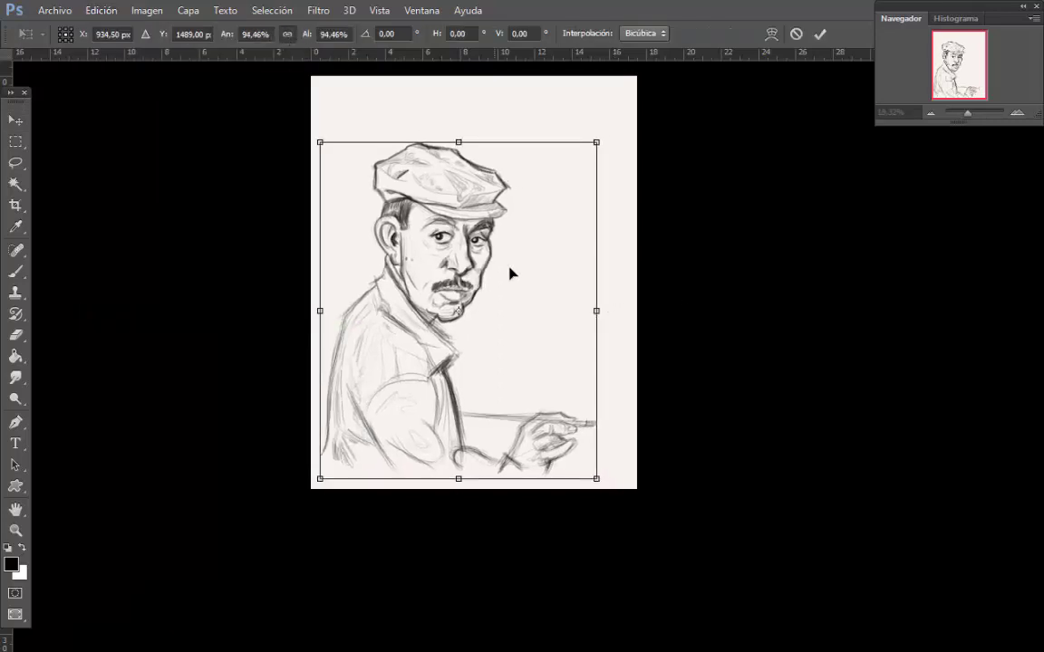
pyautogui.moveTo(511, 274); pyautogui.dragTo(520, 282)
pyautogui.click(819, 35)
# Consult the reference image and move the whole figure slightly up the page.
pyautogui.press('b')
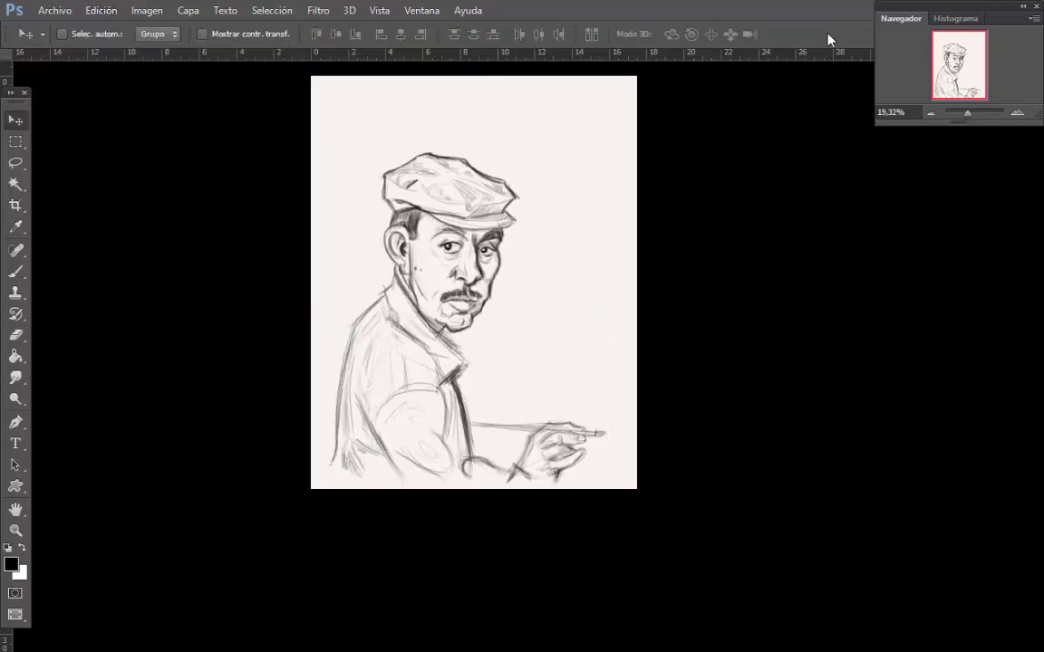
pyautogui.hotkey('ctrl', 'r')
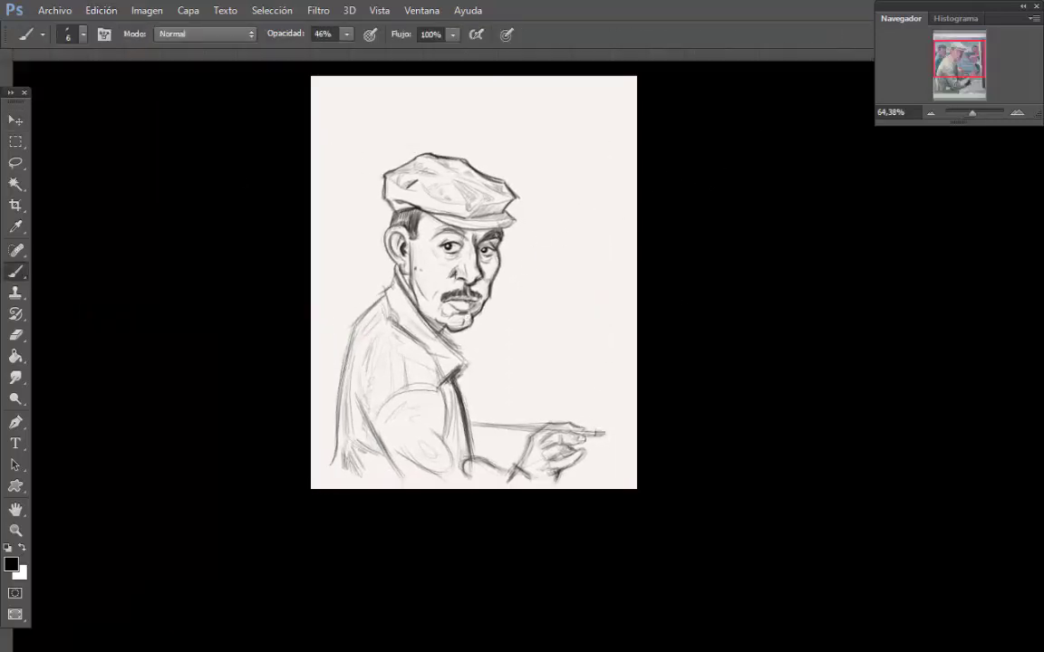
pyautogui.press('alt')
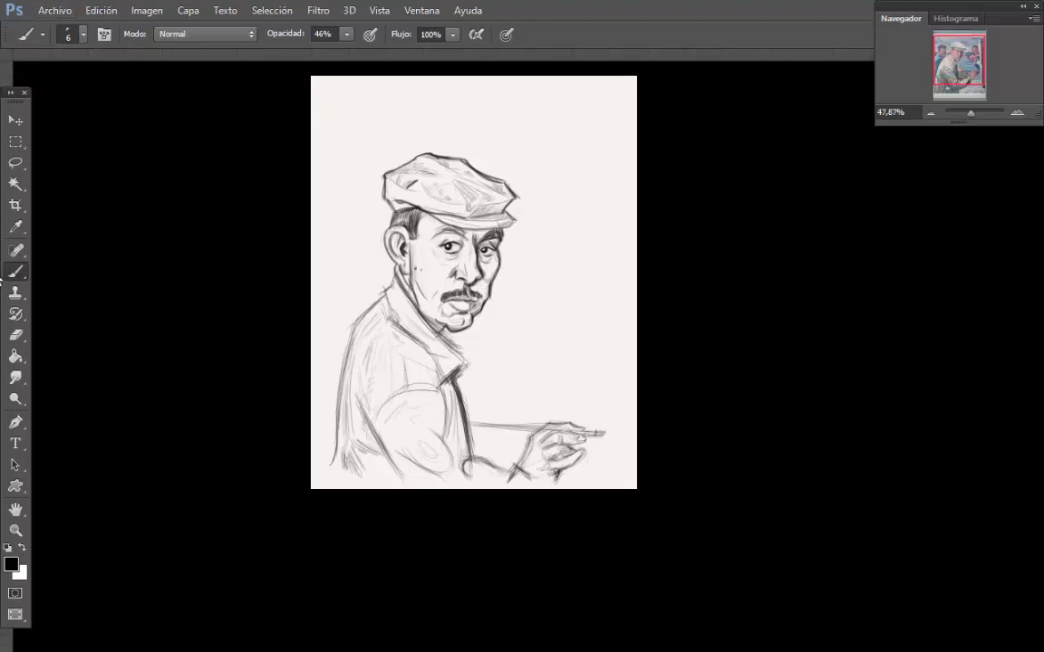
pyautogui.press('v')
pyautogui.hotkey('ctrl', 'r')
pyautogui.moveTo(530, 393)
pyautogui.mouseDown()
pyautogui.moveTo(501, 343)
pyautogui.moveTo(540, 410)
pyautogui.mouseUp()
pyautogui.click(20, 275)
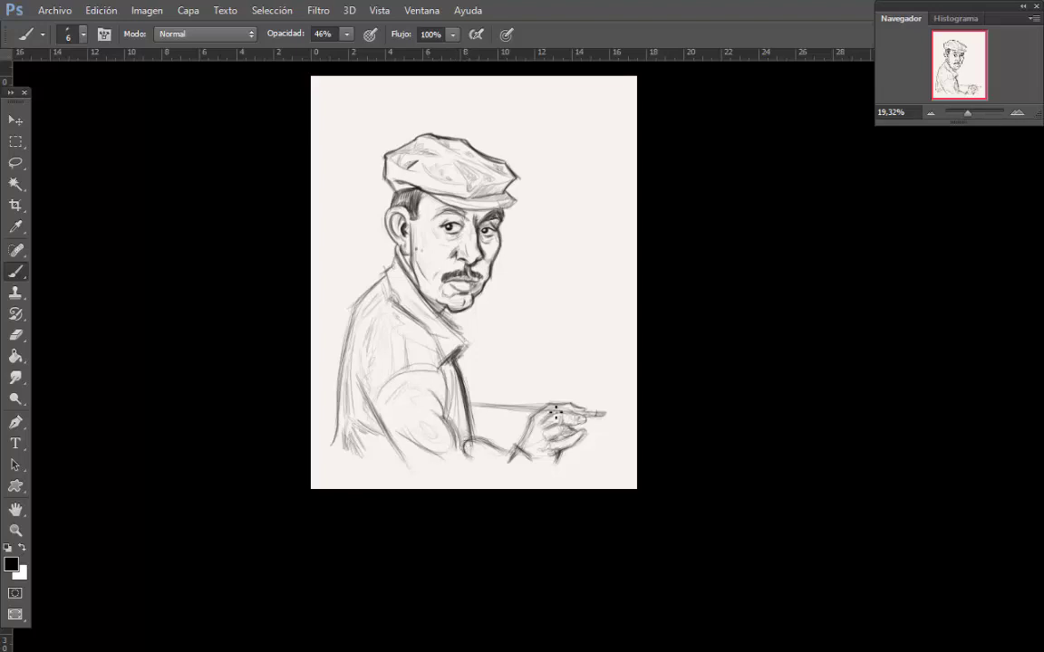
# Erase the old upper forearm contour near the elbow and lighten the heavy line of the shirt front.
pyautogui.scroll(1, 497, 457)
pyautogui.press('e')
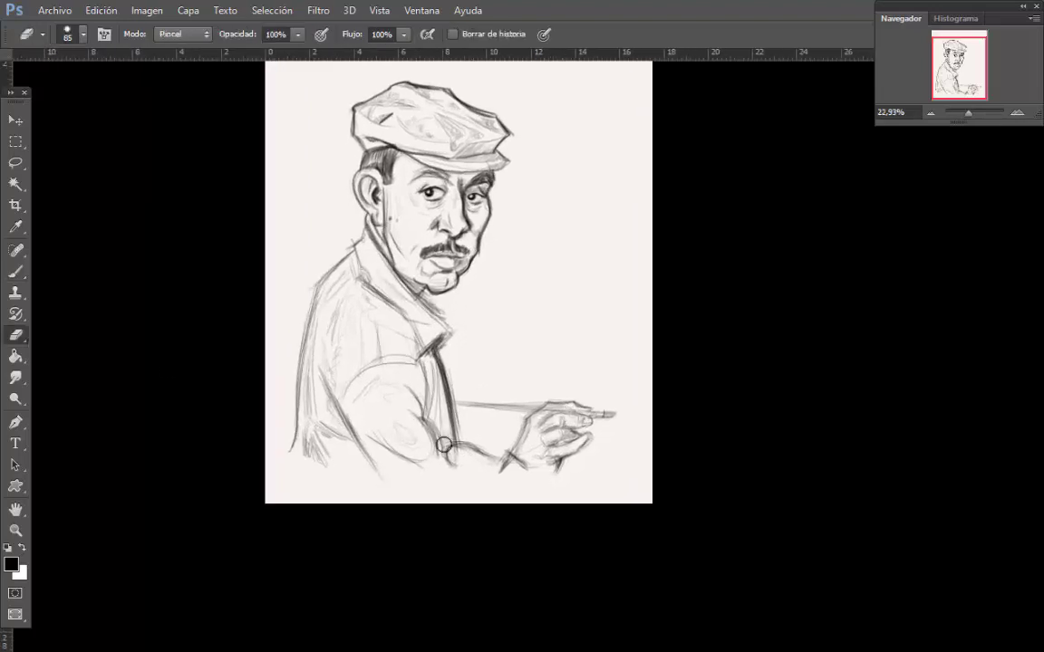
pyautogui.moveTo(466, 446)
pyautogui.mouseDown()
pyautogui.moveTo(434, 366)
pyautogui.moveTo(457, 447)
pyautogui.mouseUp()
pyautogui.moveTo(444, 350); pyautogui.dragTo(458, 421)
# Sketch the elbow folds, forearm sleeve and open cuff, extending the arm down to the page's lower edge.
pyautogui.click(18, 271)
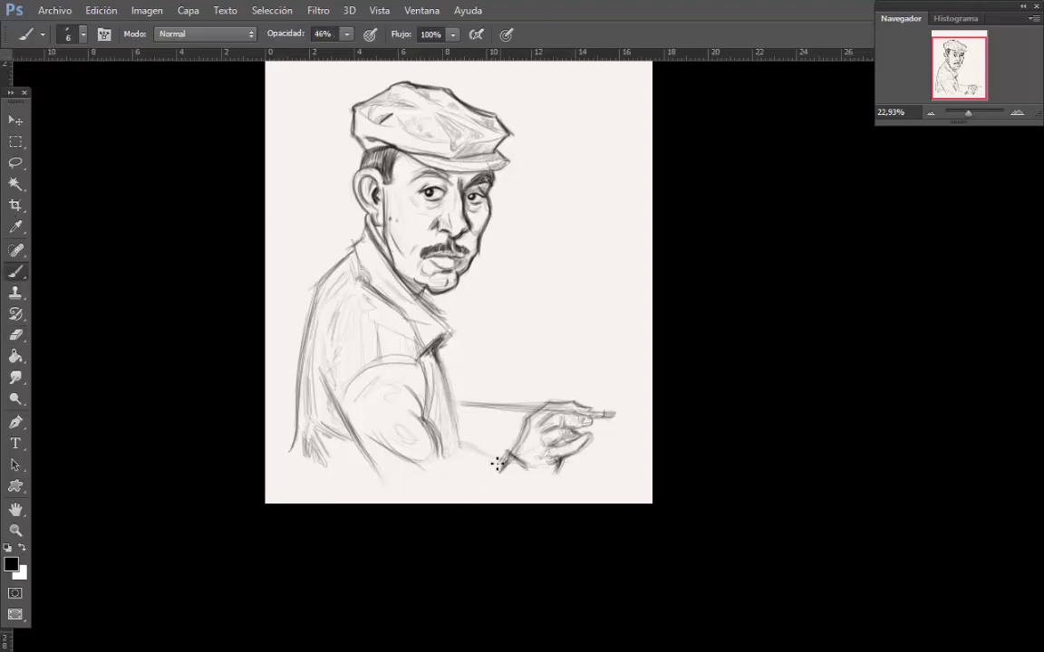
pyautogui.moveTo(497, 467)
pyautogui.mouseDown()
pyautogui.moveTo(463, 481)
pyautogui.moveTo(447, 469)
pyautogui.moveTo(437, 499)
pyautogui.mouseUp()
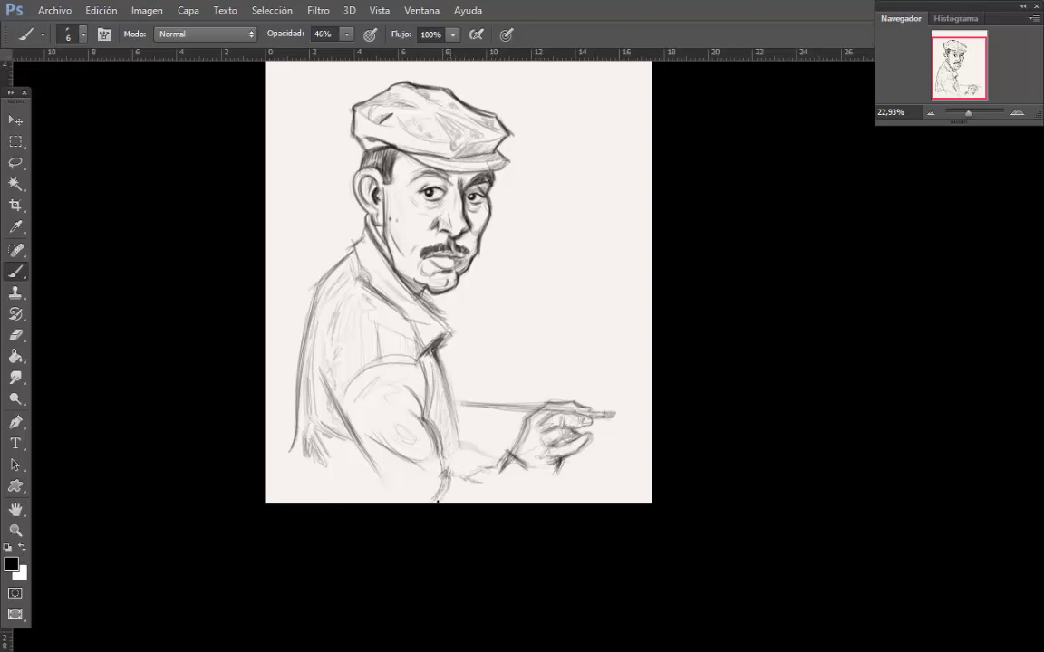
pyautogui.moveTo(358, 421); pyautogui.dragTo(408, 486)
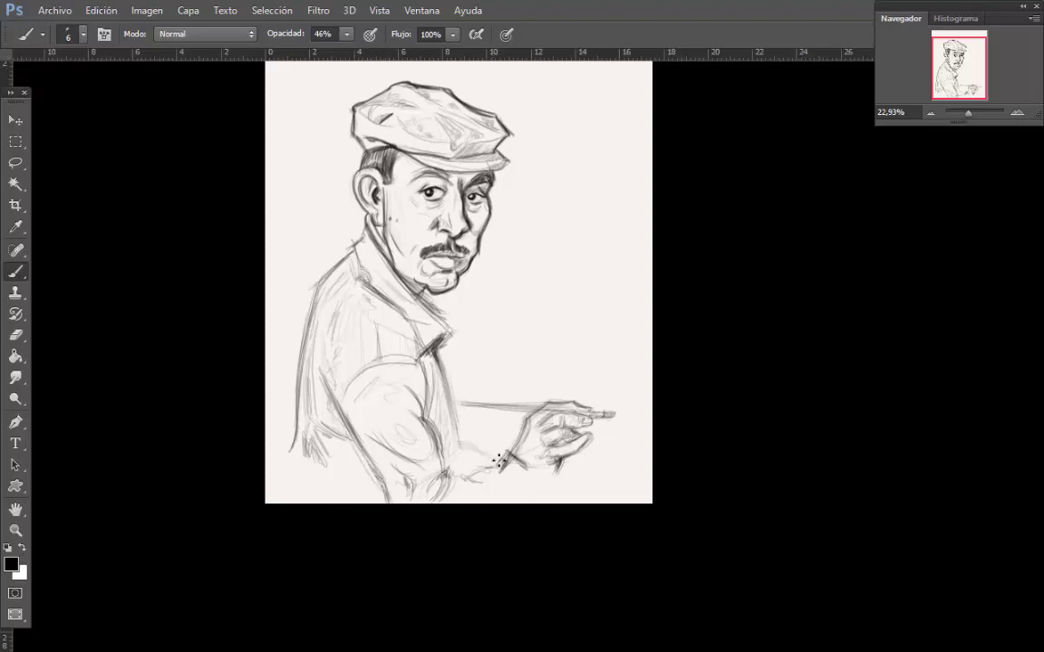
pyautogui.moveTo(505, 453); pyautogui.dragTo(461, 475)
pyautogui.moveTo(524, 472); pyautogui.dragTo(496, 505)
pyautogui.moveTo(510, 450)
pyautogui.mouseDown()
pyautogui.moveTo(492, 468)
pyautogui.moveTo(530, 497)
pyautogui.mouseUp()
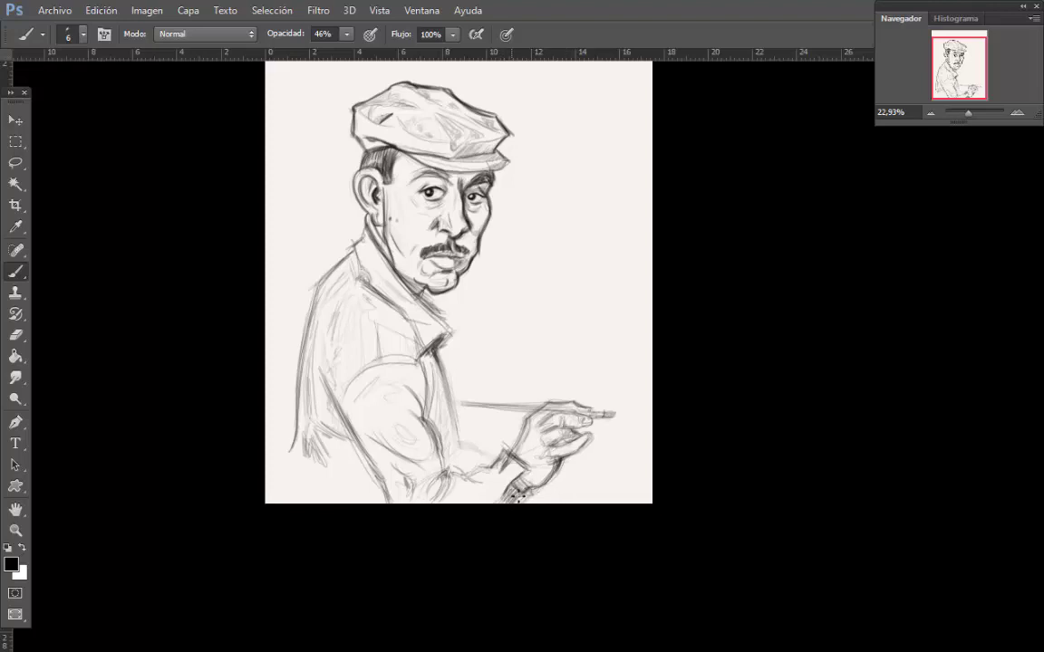
# Darken the back outline and extend it to the page's lower edge, and redraw the shirt's front line below the collar.
pyautogui.scroll(2, 654, 435)
pyautogui.scroll(-2, 757, 390)
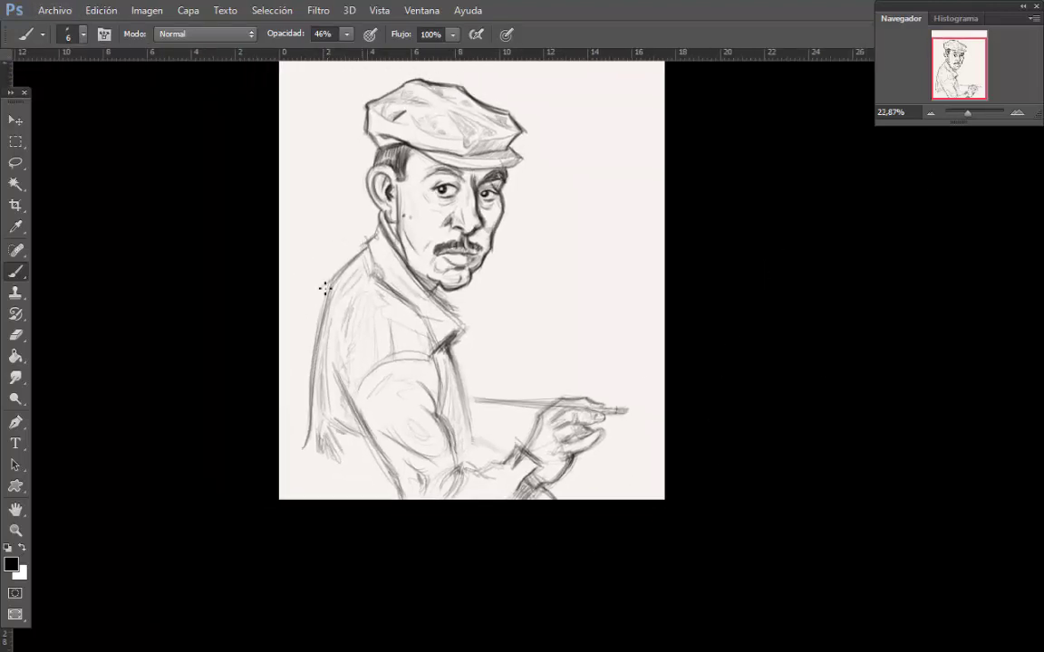
pyautogui.moveTo(322, 304); pyautogui.dragTo(305, 436)
pyautogui.moveTo(335, 274); pyautogui.dragTo(293, 488)
pyautogui.moveTo(357, 257); pyautogui.dragTo(298, 496)
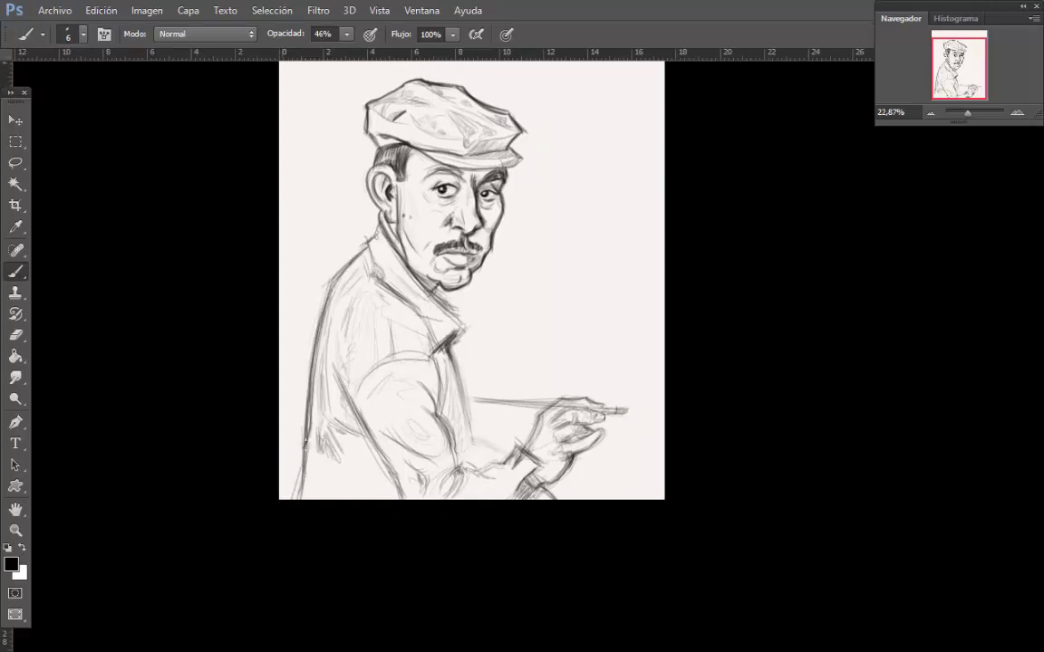
pyautogui.scroll(2, 506, 293)
pyautogui.moveTo(451, 346); pyautogui.dragTo(470, 467)
pyautogui.moveTo(459, 410); pyautogui.dragTo(471, 468)
# Set the brush opacity to 66% and darken the cuff and the upper contour of the forearm.
pyautogui.scroll(2, 541, 401)
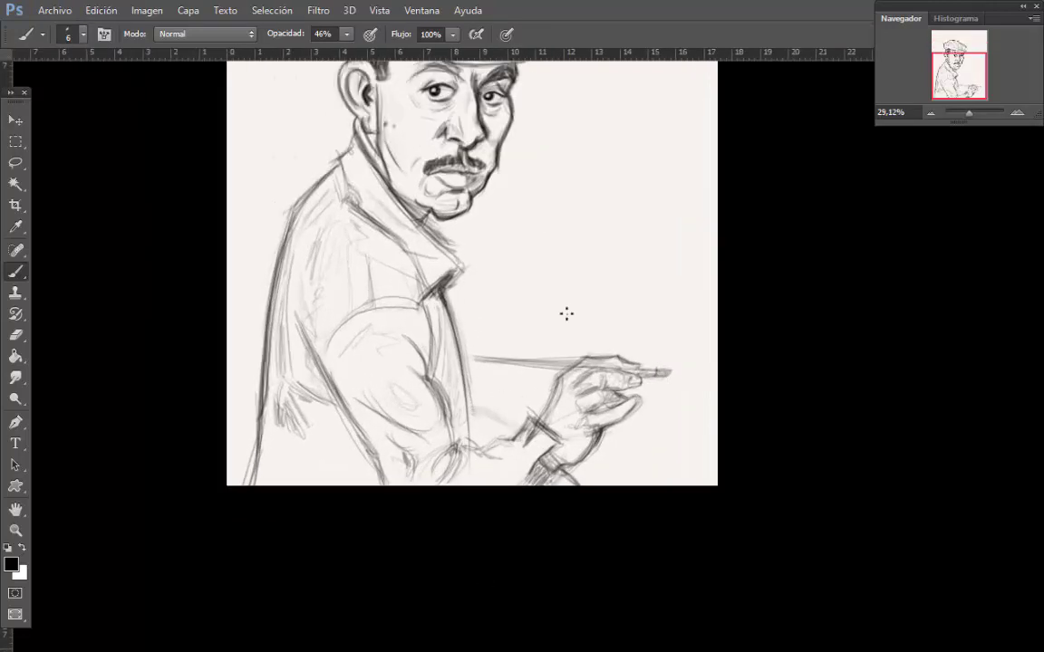
pyautogui.press('6')
pyautogui.press('6')
pyautogui.moveTo(531, 422); pyautogui.dragTo(559, 441)
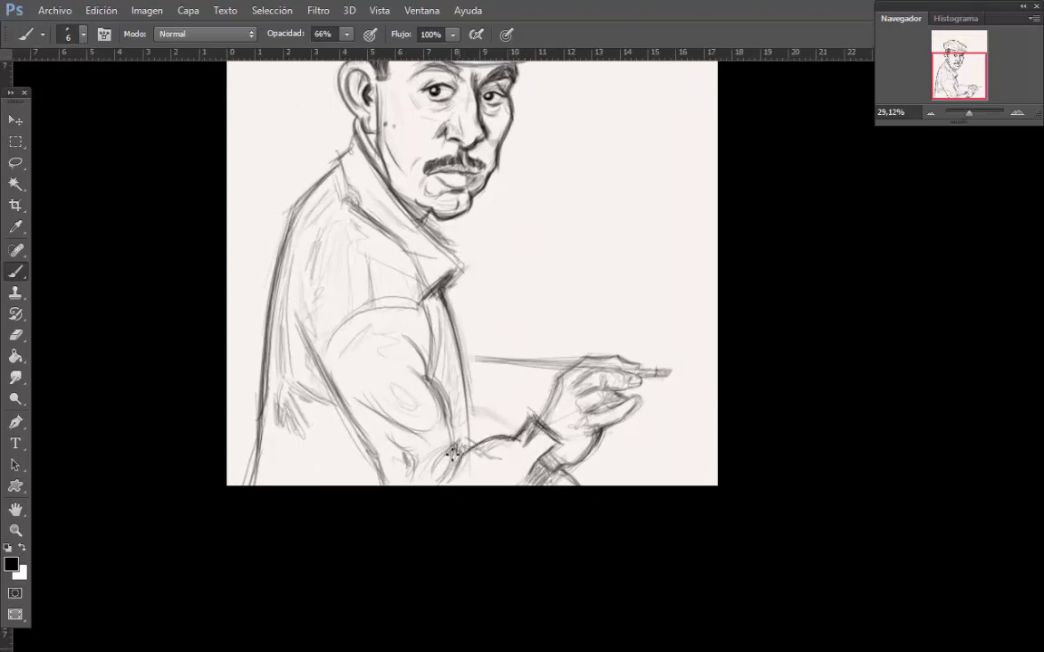
# Select the forearm, hand and stick with a freehand lasso and move them slightly away from the body.
pyautogui.scroll(-3, 500, 439)
pyautogui.click(16, 162)
pyautogui.moveTo(668, 390)
pyautogui.mouseDown()
pyautogui.moveTo(462, 481)
pyautogui.moveTo(673, 488)
pyautogui.mouseUp()
pyautogui.click(15, 120)
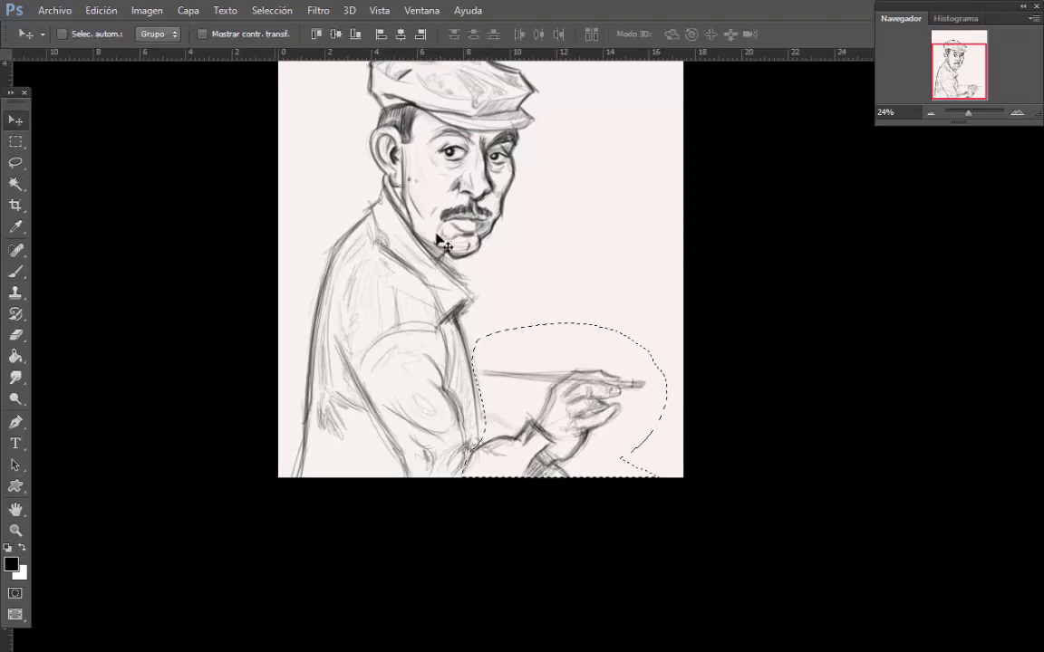
pyautogui.moveTo(604, 404)
pyautogui.mouseDown()
pyautogui.moveTo(620, 404)
pyautogui.moveTo(617, 415)
pyautogui.mouseUp()
pyautogui.press('b')
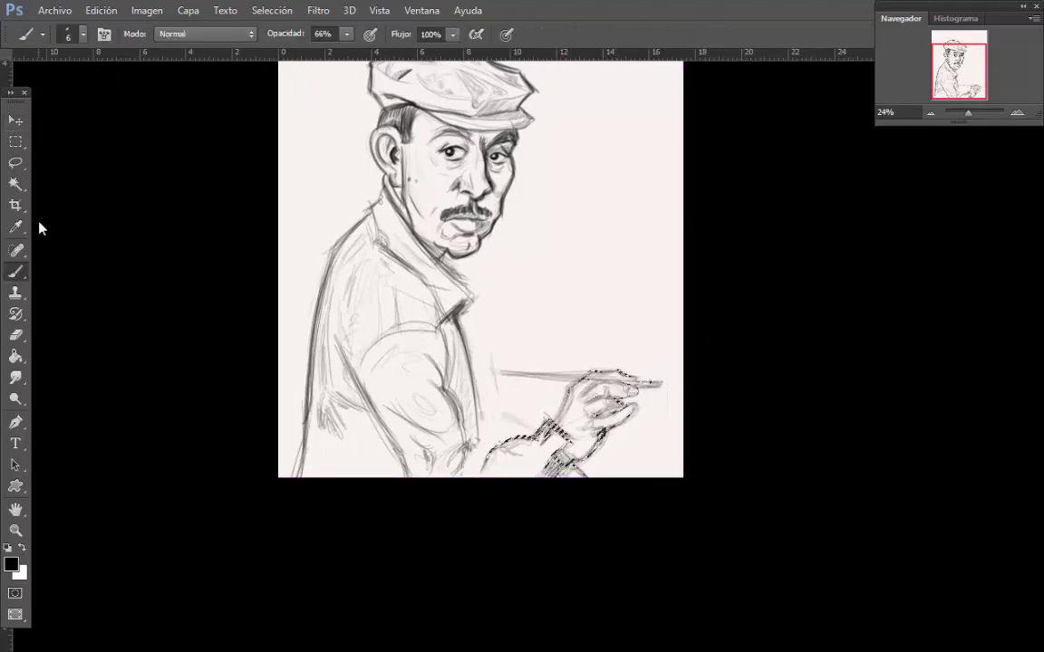
pyautogui.hotkey('ctrl', 'd')
# Rejoin the forearm to the elbow, add sleeve folds along the arm, and darken the stick up to its tip.
pyautogui.moveTo(482, 461)
pyautogui.mouseDown()
pyautogui.moveTo(471, 473)
pyautogui.moveTo(469, 451)
pyautogui.mouseUp()
pyautogui.moveTo(414, 347)
pyautogui.mouseDown()
pyautogui.moveTo(395, 387)
pyautogui.moveTo(448, 425)
pyautogui.mouseUp()
pyautogui.scroll(-5, 723, 471)
pyautogui.scroll(5, 688, 461)
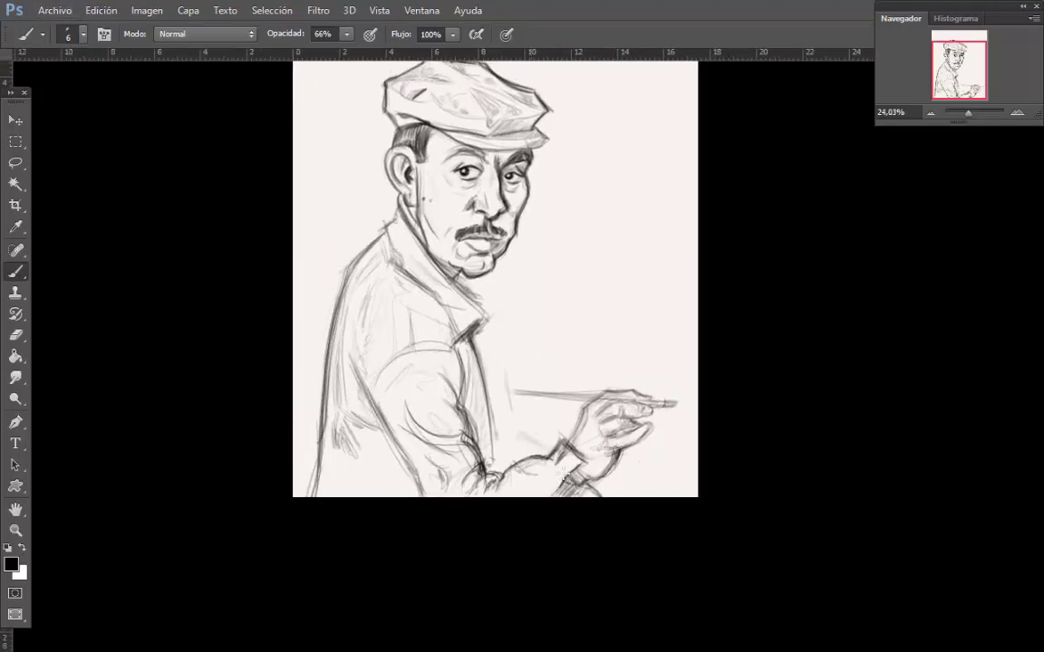
pyautogui.scroll(3, 809, 429)
pyautogui.scroll(-3, 696, 482)
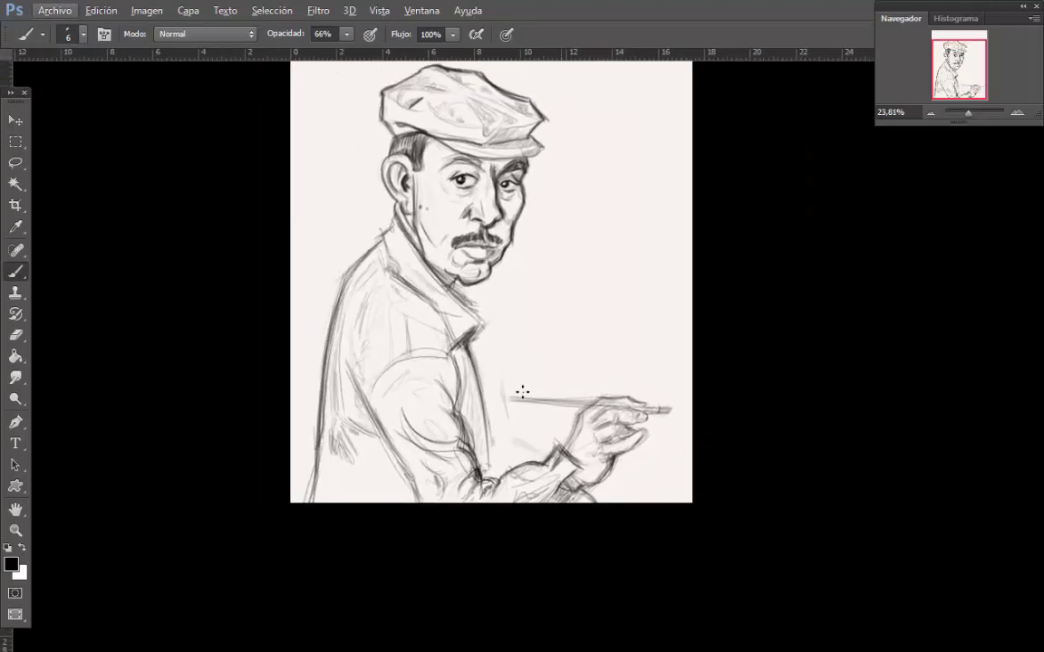
pyautogui.moveTo(498, 397)
pyautogui.mouseDown()
pyautogui.moveTo(692, 418)
pyautogui.moveTo(672, 418)
pyautogui.mouseUp()
# Sketch a tall narrow upright behind the stick's tip near the page's right edge, with a stepped piece on top.
pyautogui.scroll(-3, 724, 349)
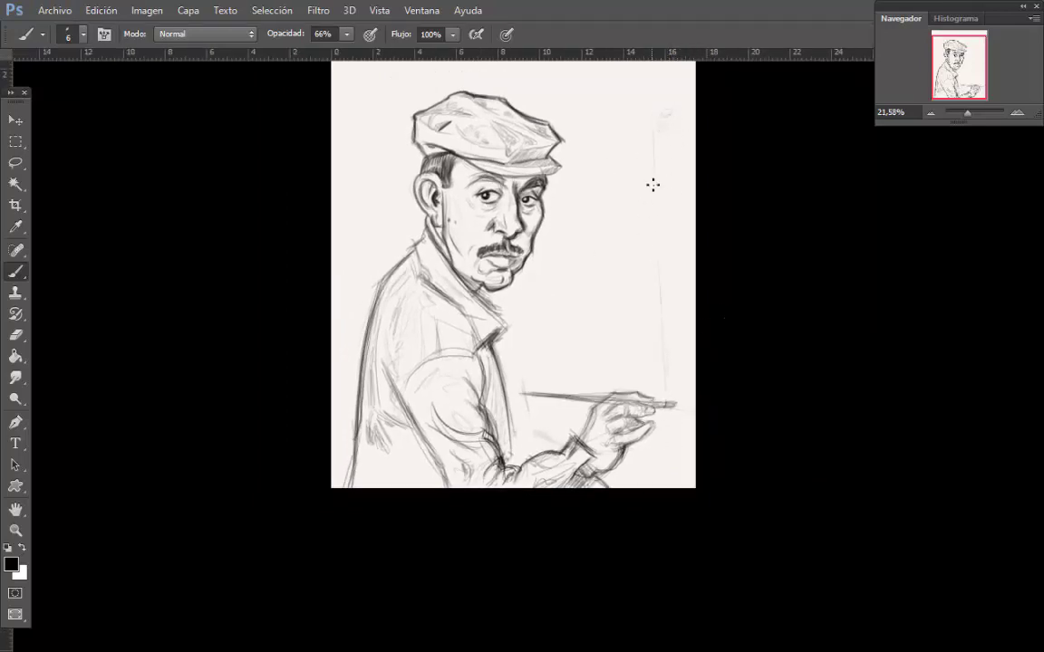
pyautogui.moveTo(650, 115); pyautogui.dragTo(659, 215)
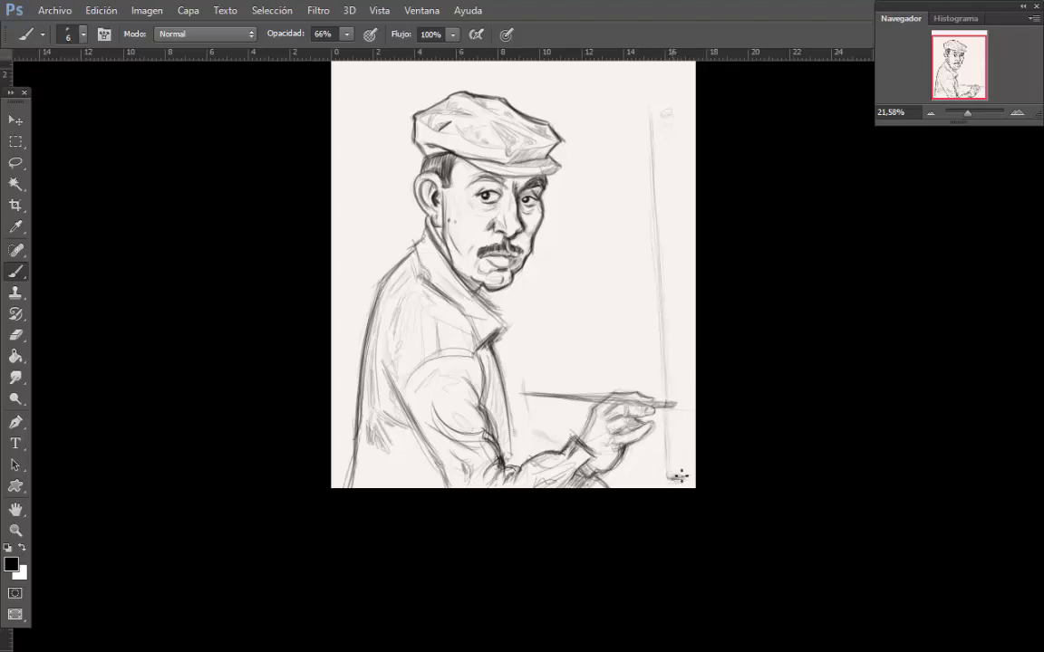
pyautogui.moveTo(674, 290); pyautogui.dragTo(664, 153)
pyautogui.moveTo(665, 82)
pyautogui.mouseDown()
pyautogui.moveTo(656, 228)
pyautogui.moveTo(664, 408)
pyautogui.moveTo(660, 235)
pyautogui.moveTo(676, 355)
pyautogui.moveTo(670, 82)
pyautogui.mouseUp()
pyautogui.scroll(6, 667, 88)
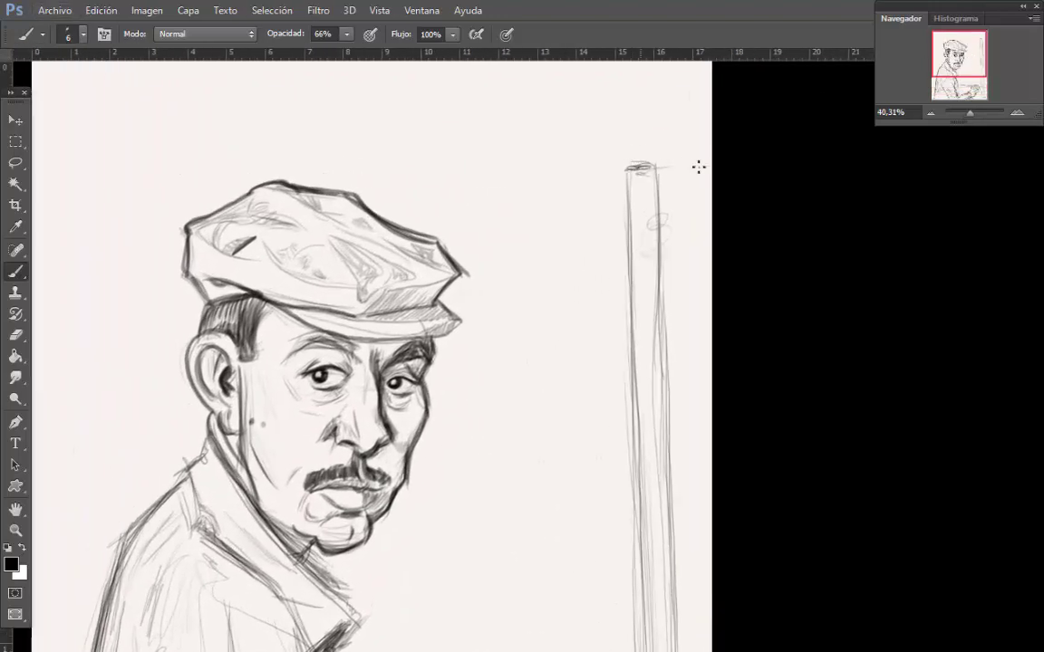
pyautogui.scroll(-2, 676, 177)
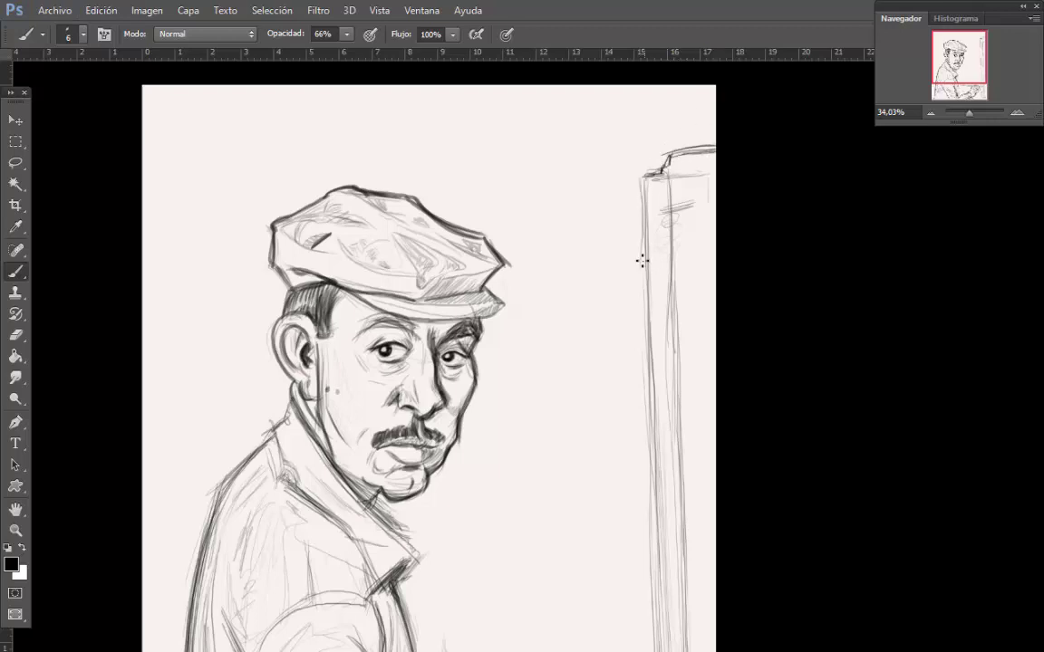
# Add inner vertical edges to the upright, and draw its lower corner and the small knob on top.
pyautogui.scroll(-2, 844, 366)
pyautogui.scroll(-1, 843, 366)
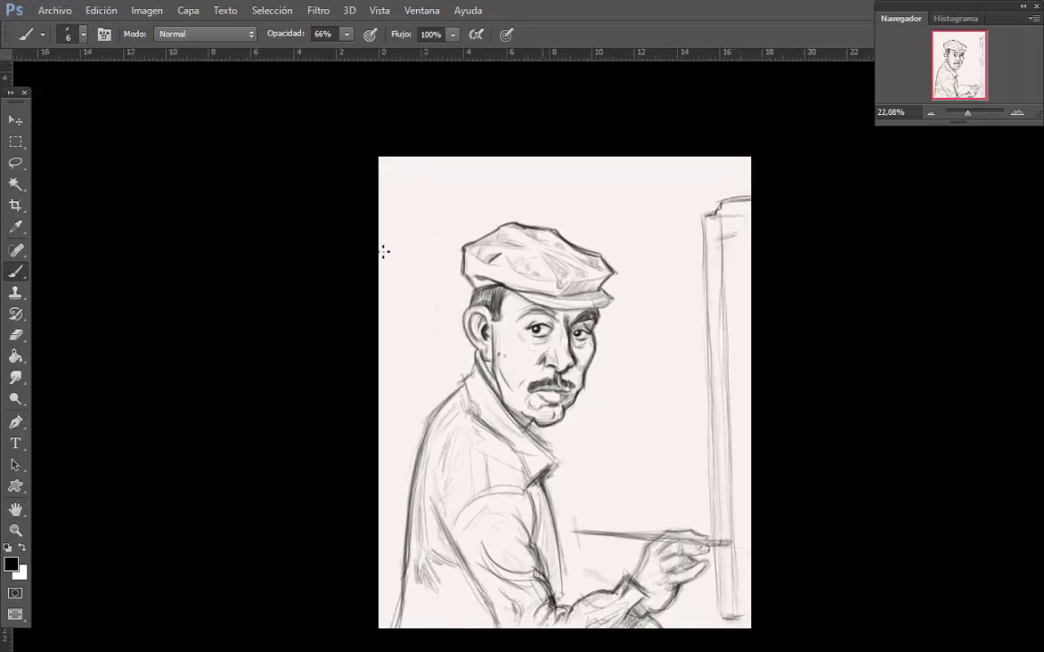
pyautogui.scroll(-1, 417, 263)
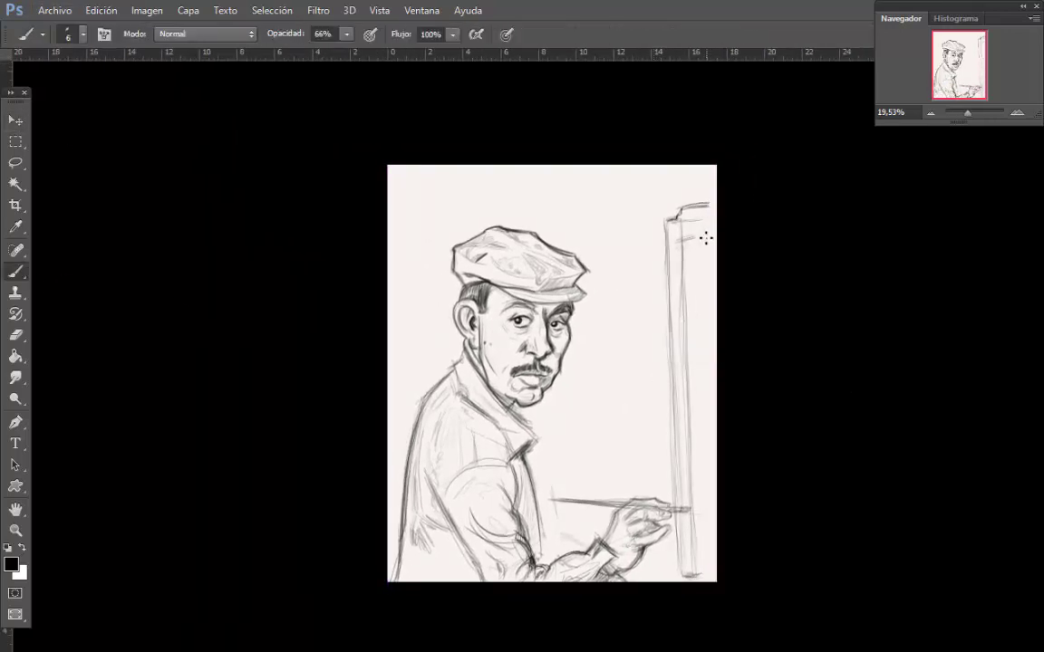
pyautogui.moveTo(710, 264)
pyautogui.mouseDown()
pyautogui.moveTo(711, 420)
pyautogui.moveTo(694, 244)
pyautogui.moveTo(711, 310)
pyautogui.mouseUp()
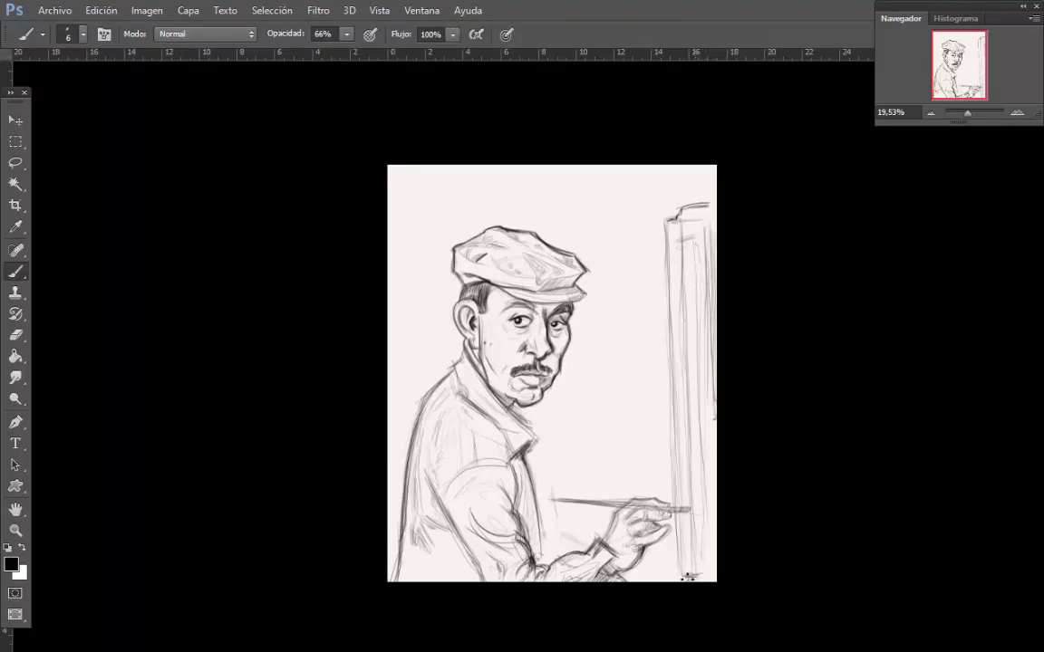
pyautogui.moveTo(687, 576); pyautogui.dragTo(712, 557)
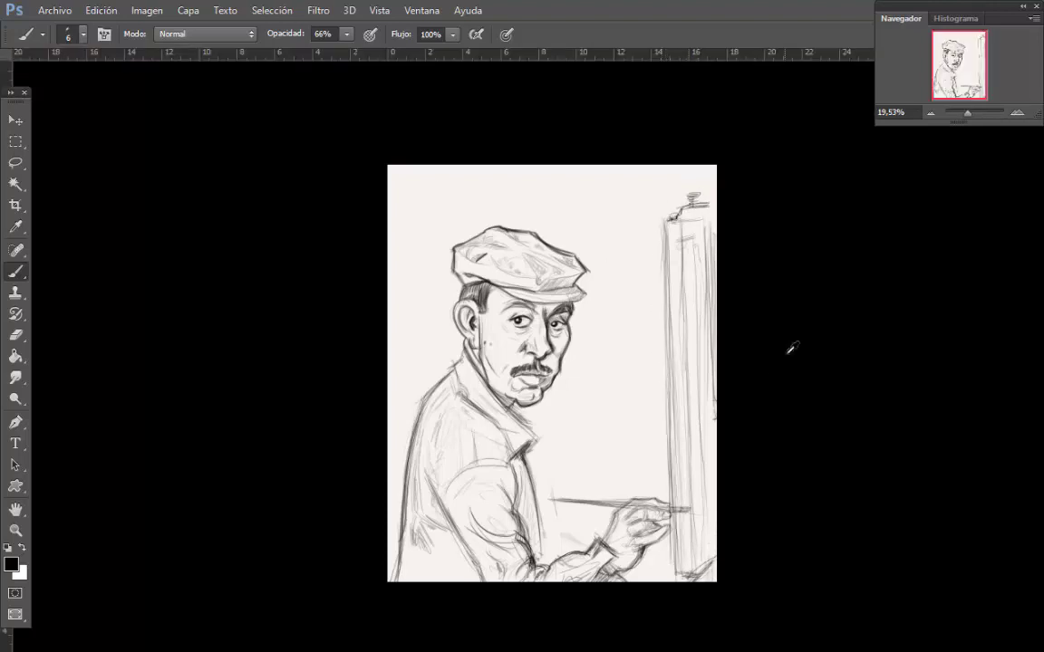
# Sketch the thumb of the other hand showing between the shirt front and the forearm, just below the stick.
pyautogui.scroll(-1, 792, 349)
pyautogui.scroll(12, 653, 485)
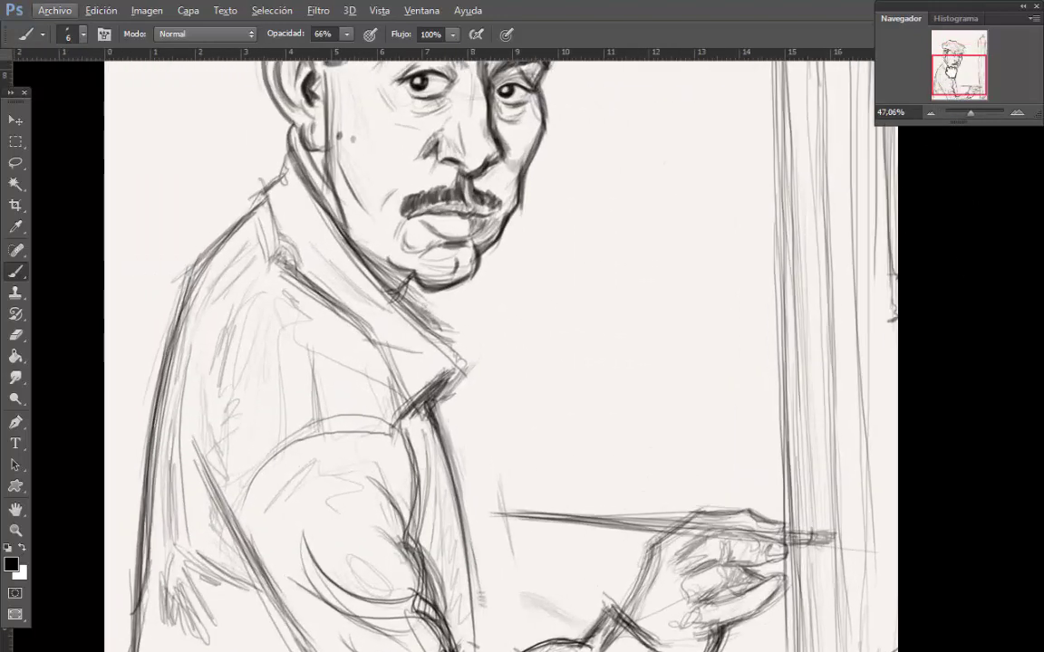
pyautogui.moveTo(859, 223); pyautogui.dragTo(988, 165)
pyautogui.moveTo(647, 509); pyautogui.dragTo(471, 507)
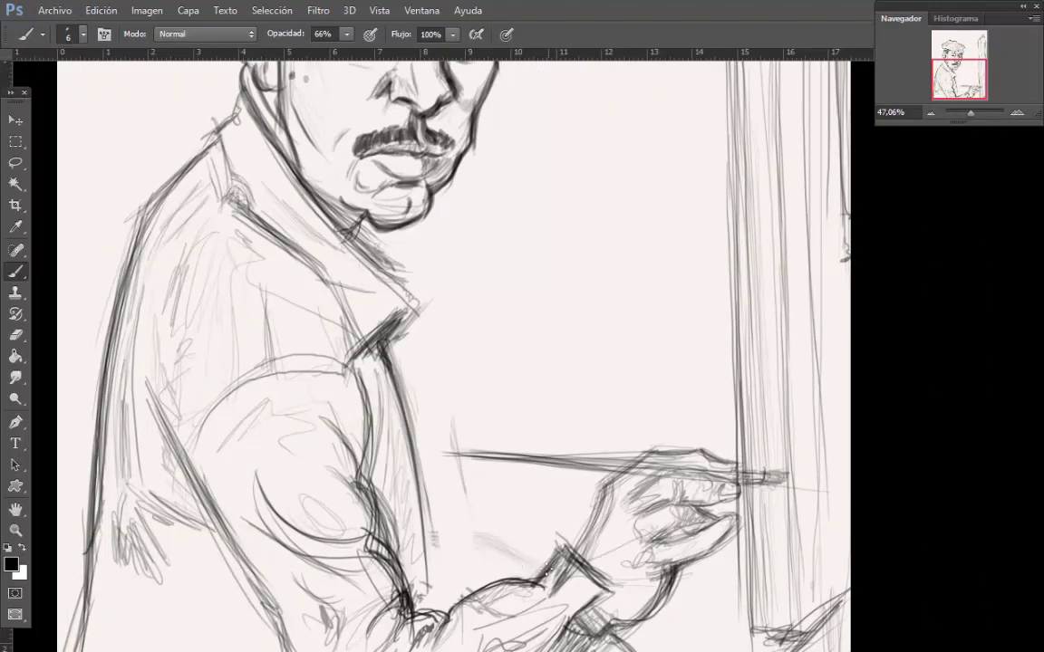
pyautogui.moveTo(494, 577)
pyautogui.mouseDown()
pyautogui.moveTo(510, 564)
pyautogui.moveTo(487, 538)
pyautogui.moveTo(443, 517)
pyautogui.moveTo(440, 547)
pyautogui.moveTo(474, 552)
pyautogui.moveTo(474, 524)
pyautogui.mouseUp()
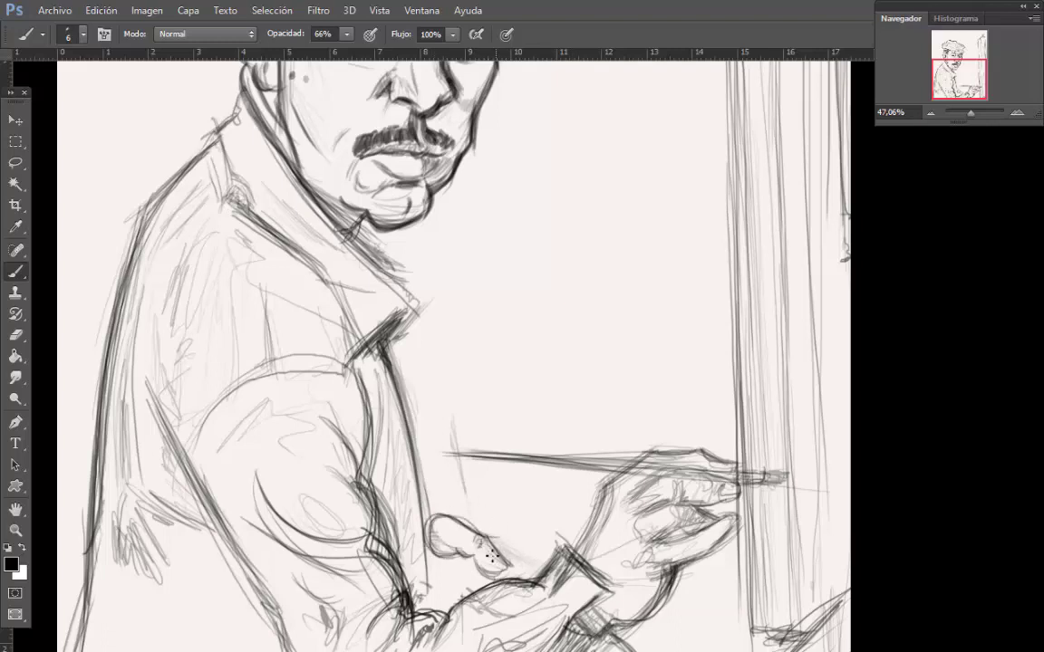
pyautogui.moveTo(490, 564)
pyautogui.mouseDown()
pyautogui.moveTo(506, 571)
pyautogui.moveTo(476, 566)
pyautogui.mouseUp()
pyautogui.scroll(-2, 780, 431)
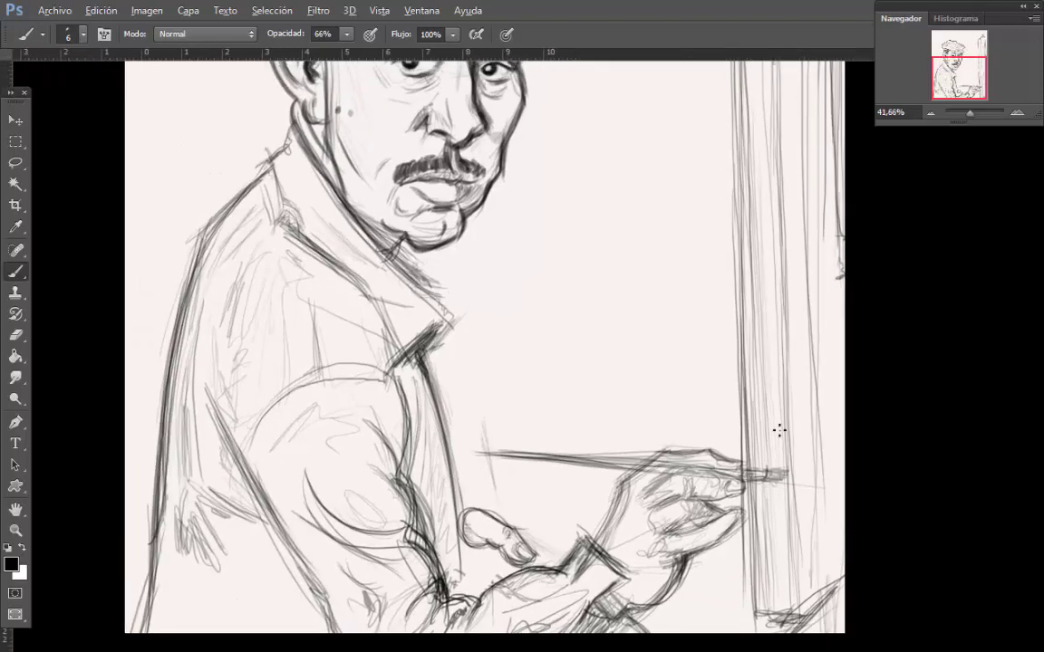
pyautogui.click(963, 75)
pyautogui.scroll(2, 959, 156)
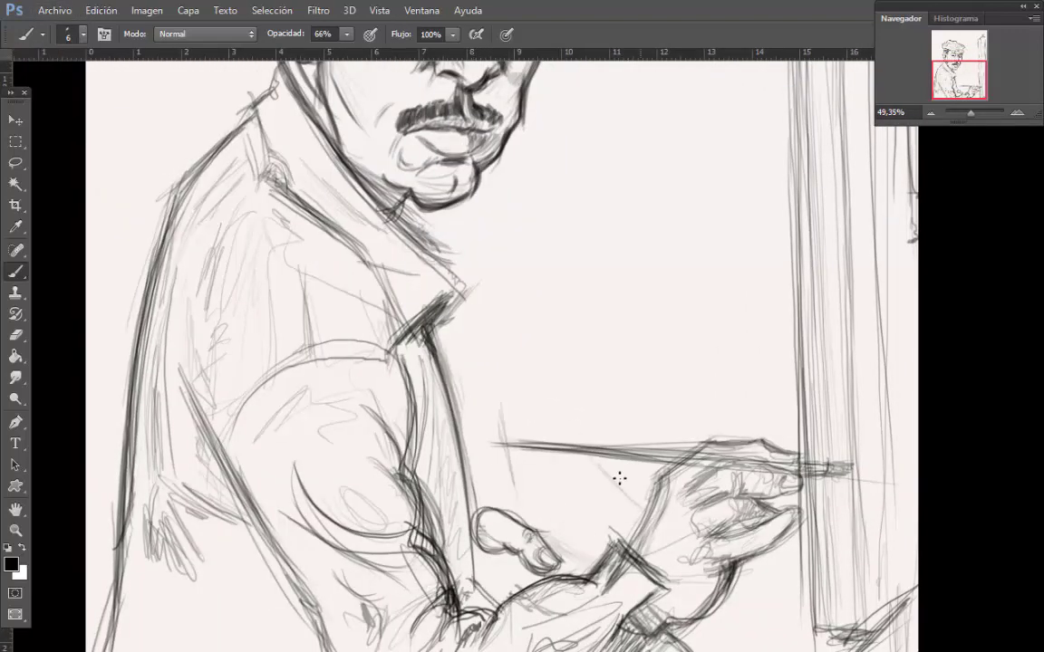
# Sketch straight edges for a flat palette between the man's shirt front and his forearm, crossing behind the stick.
pyautogui.moveTo(640, 509); pyautogui.dragTo(529, 380)
pyautogui.moveTo(441, 367)
pyautogui.mouseDown()
pyautogui.moveTo(509, 369)
pyautogui.moveTo(469, 376)
pyautogui.moveTo(501, 373)
pyautogui.mouseUp()
pyautogui.click(16, 272)
pyautogui.moveTo(422, 322)
pyautogui.mouseDown()
pyautogui.moveTo(404, 325)
pyautogui.moveTo(410, 398)
pyautogui.mouseUp()
pyautogui.scroll(-3, 734, 507)
pyautogui.moveTo(967, 92); pyautogui.dragTo(983, 89)
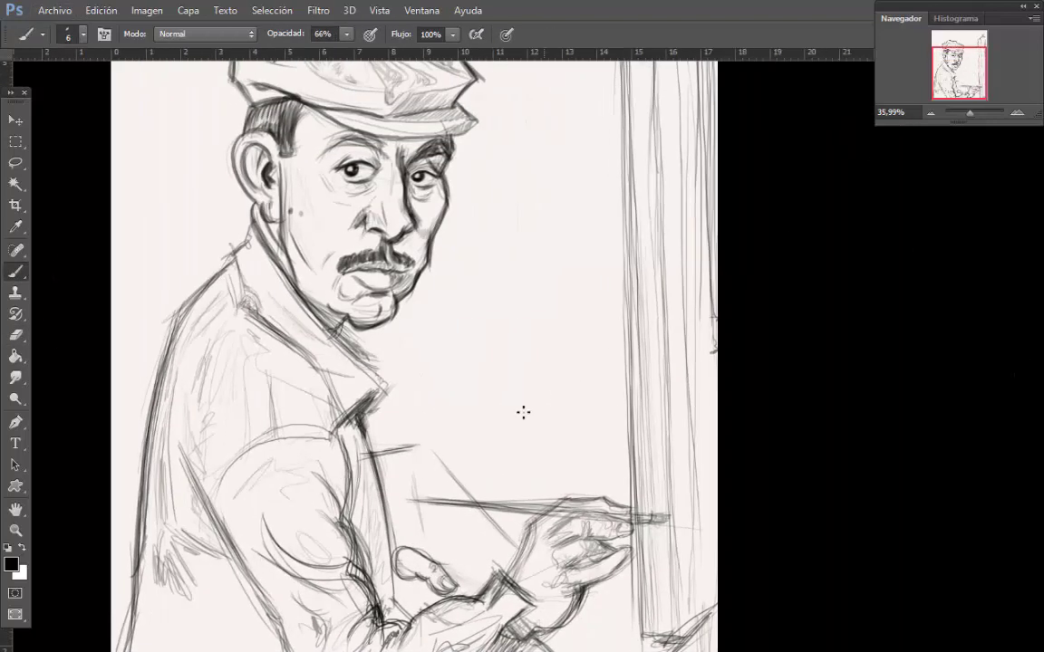
pyautogui.scroll(-4, 704, 363)
pyautogui.scroll(4, 671, 330)
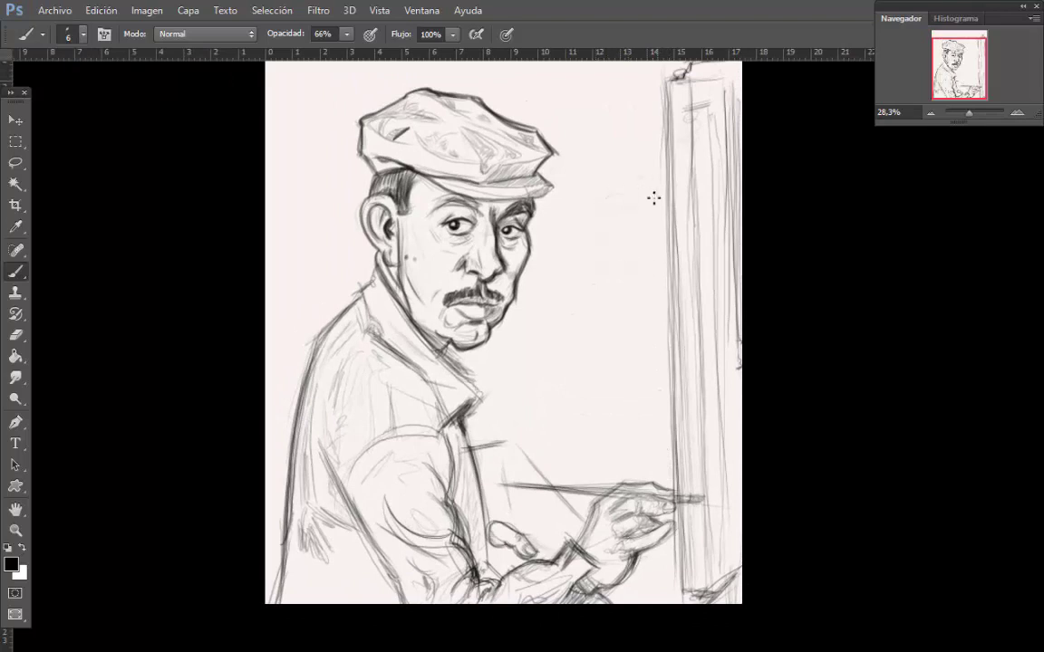
# Rough in two faint background figures between the man's head and the upright, one capped head above a larger one.
pyautogui.moveTo(581, 208)
pyautogui.mouseDown()
pyautogui.moveTo(640, 184)
pyautogui.moveTo(581, 237)
pyautogui.moveTo(633, 281)
pyautogui.mouseUp()
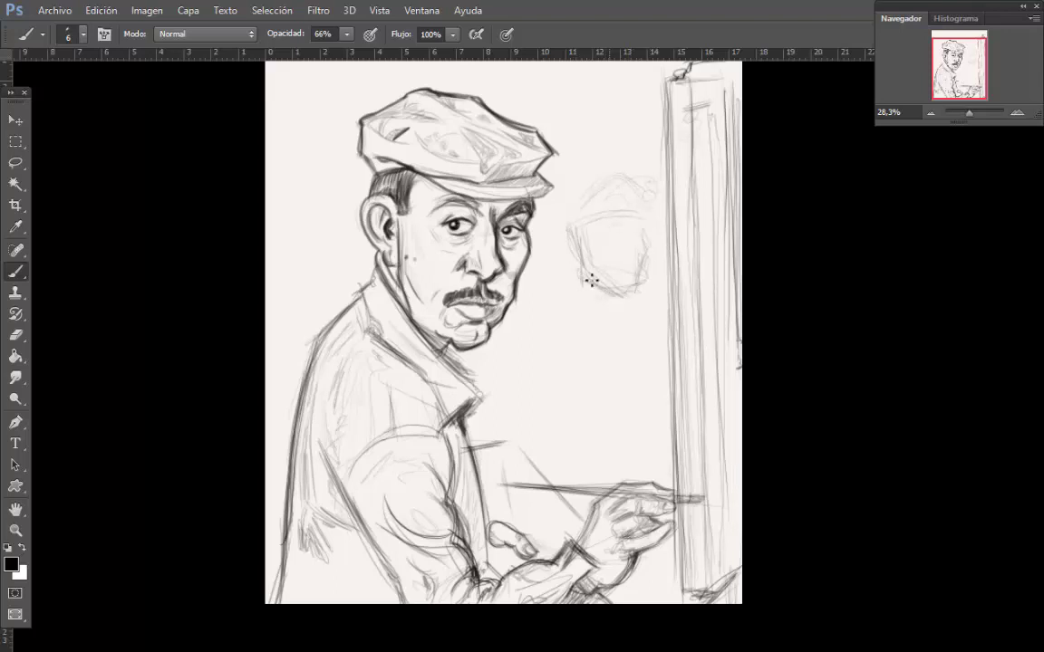
pyautogui.moveTo(533, 357)
pyautogui.mouseDown()
pyautogui.moveTo(572, 290)
pyautogui.moveTo(638, 298)
pyautogui.mouseUp()
pyautogui.moveTo(622, 293)
pyautogui.mouseDown()
pyautogui.moveTo(552, 303)
pyautogui.moveTo(534, 352)
pyautogui.mouseUp()
pyautogui.moveTo(551, 352); pyautogui.dragTo(593, 403)
pyautogui.moveTo(630, 366); pyautogui.dragTo(643, 391)
pyautogui.moveTo(640, 306); pyautogui.dragTo(629, 340)
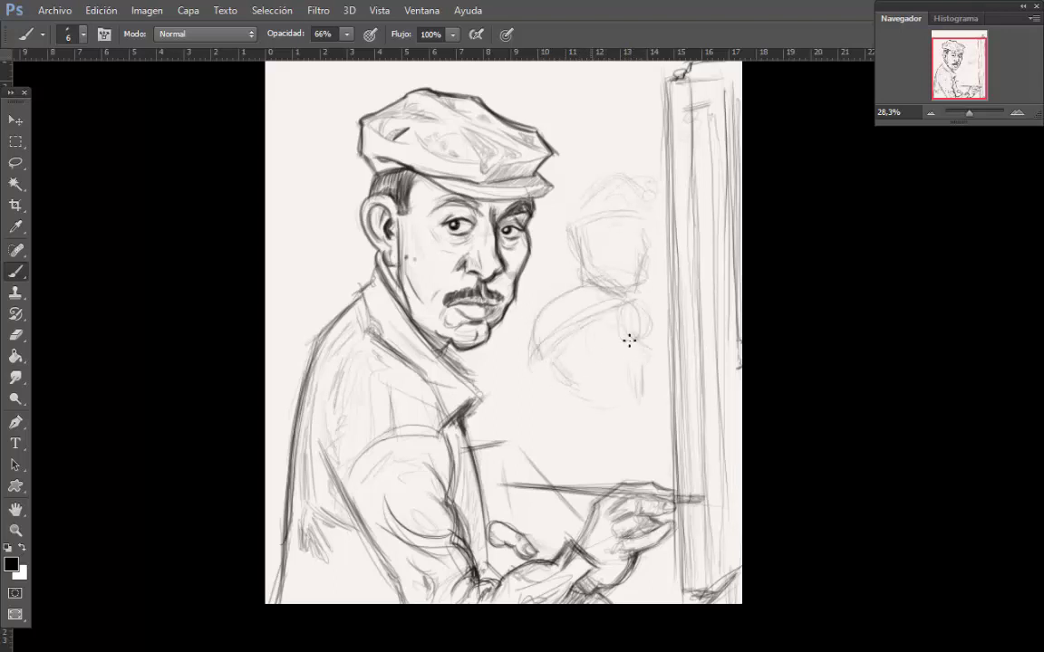
pyautogui.moveTo(626, 415)
pyautogui.mouseDown()
pyautogui.moveTo(606, 439)
pyautogui.moveTo(629, 468)
pyautogui.mouseUp()
# Lasso the two rough background figures, move them higher on the page, and clear the selection.
pyautogui.scroll(-2, 646, 368)
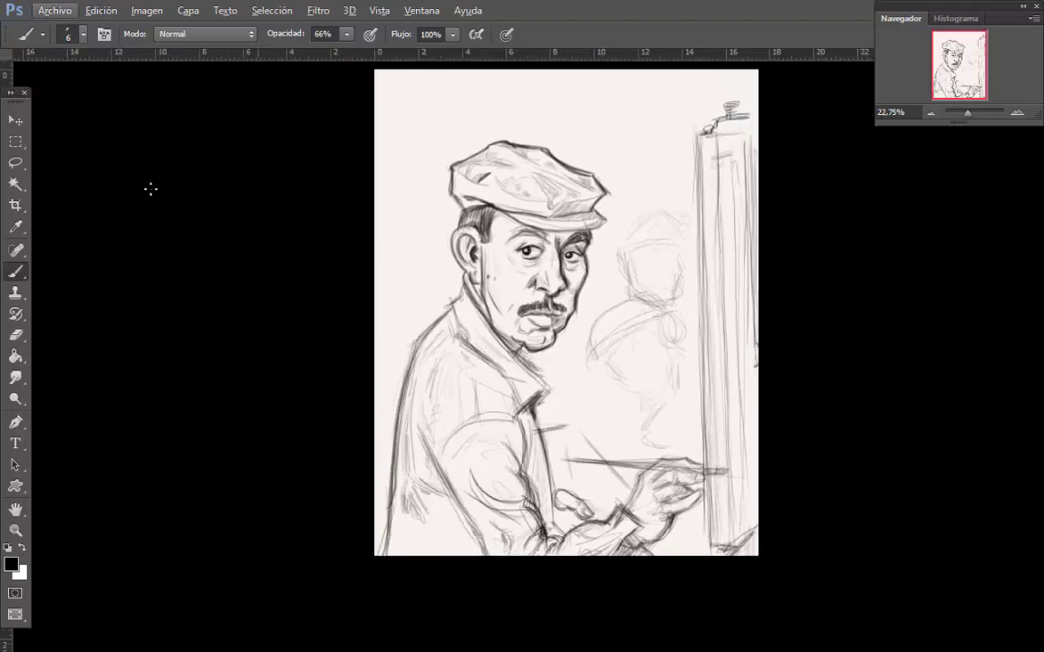
pyautogui.click(15, 163)
pyautogui.moveTo(634, 161)
pyautogui.mouseDown()
pyautogui.moveTo(589, 416)
pyautogui.moveTo(678, 168)
pyautogui.mouseUp()
pyautogui.press('v')
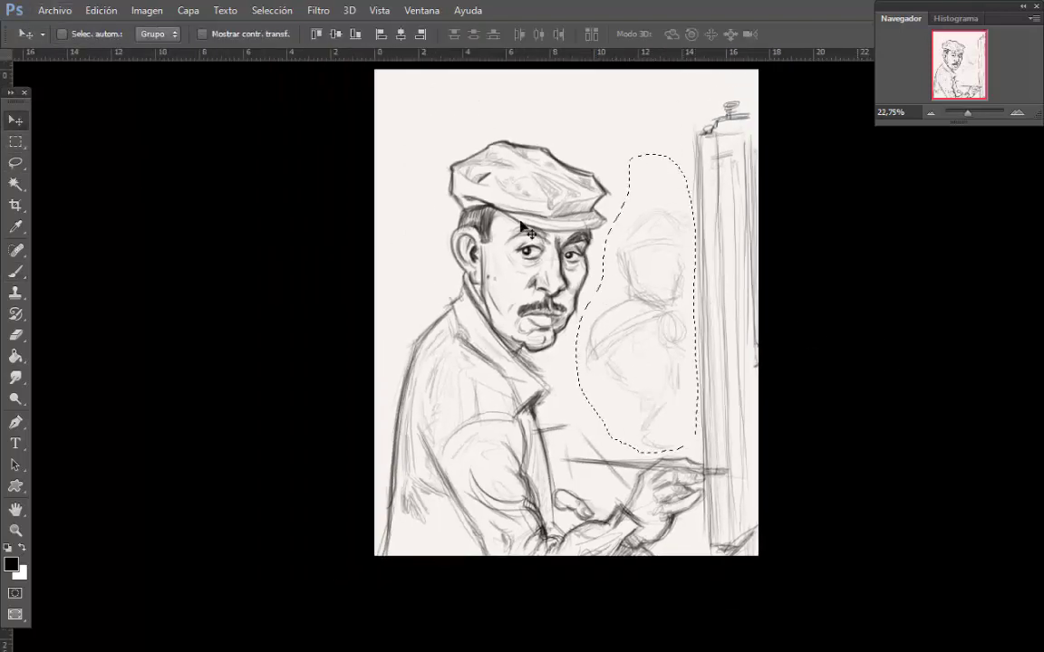
pyautogui.moveTo(660, 372); pyautogui.dragTo(657, 325)
pyautogui.hotkey('ctrl', 'd')
pyautogui.press('b')
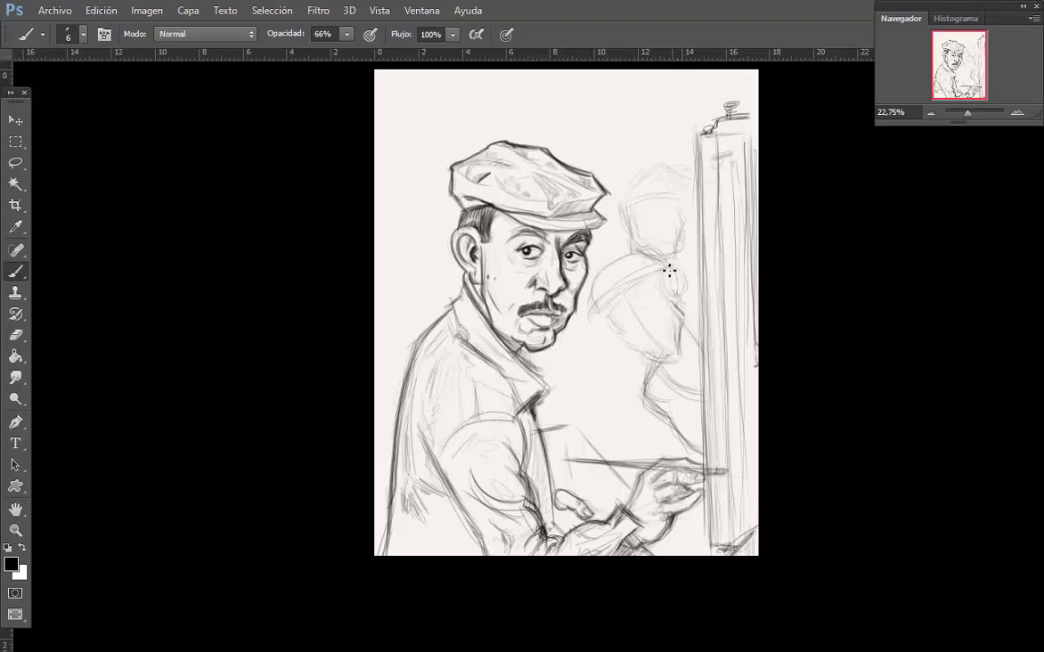
# Build up the lower background head with an ear, cap band, hatching and jaw, and strengthen its chest line.
pyautogui.moveTo(668, 269); pyautogui.dragTo(672, 286)
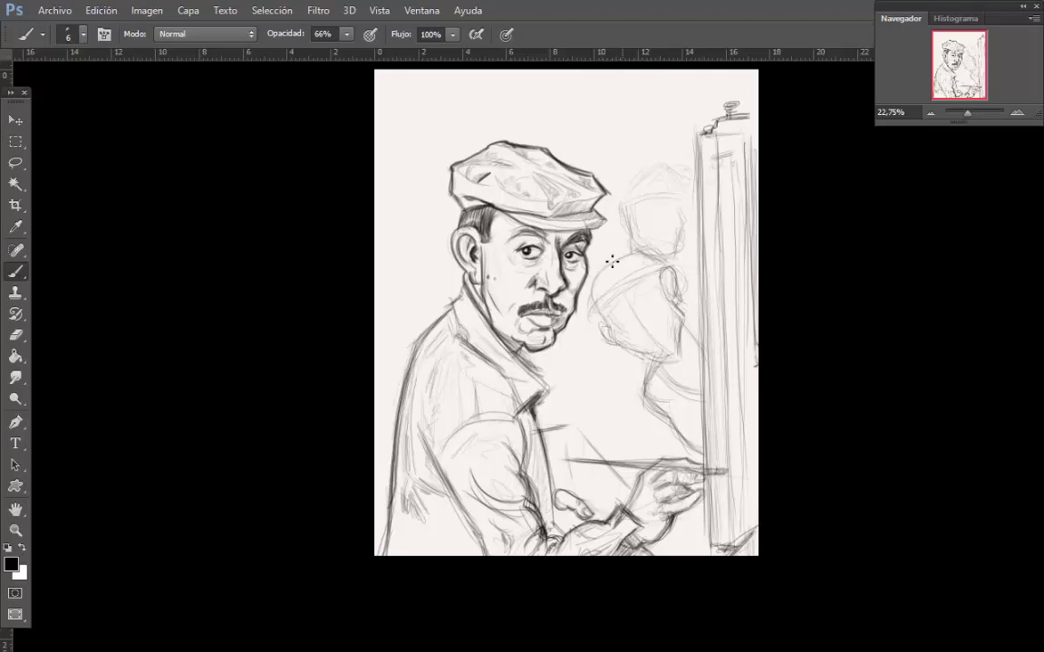
pyautogui.moveTo(589, 313)
pyautogui.mouseDown()
pyautogui.moveTo(596, 275)
pyautogui.moveTo(624, 260)
pyautogui.moveTo(607, 269)
pyautogui.moveTo(669, 267)
pyautogui.mouseUp()
pyautogui.moveTo(606, 277); pyautogui.dragTo(595, 306)
pyautogui.moveTo(600, 303); pyautogui.dragTo(648, 280)
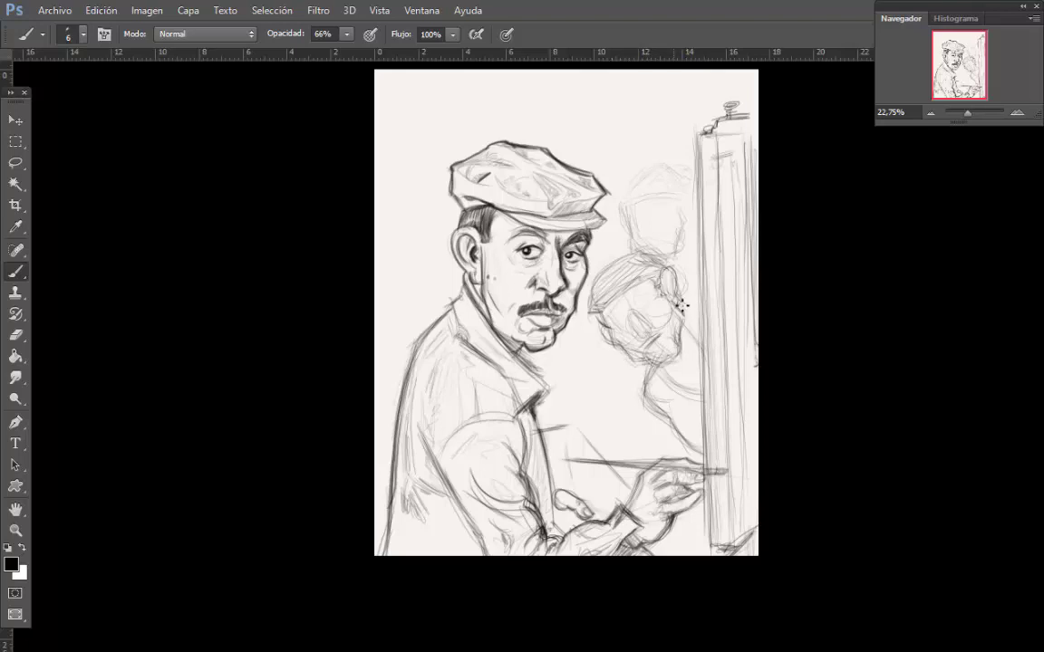
pyautogui.moveTo(676, 306); pyautogui.dragTo(668, 365)
pyautogui.moveTo(682, 305); pyautogui.dragTo(708, 298)
pyautogui.moveTo(652, 363)
pyautogui.mouseDown()
pyautogui.moveTo(647, 401)
pyautogui.moveTo(702, 455)
pyautogui.mouseUp()
pyautogui.moveTo(641, 411); pyautogui.dragTo(670, 424)
pyautogui.scroll(-2, 782, 445)
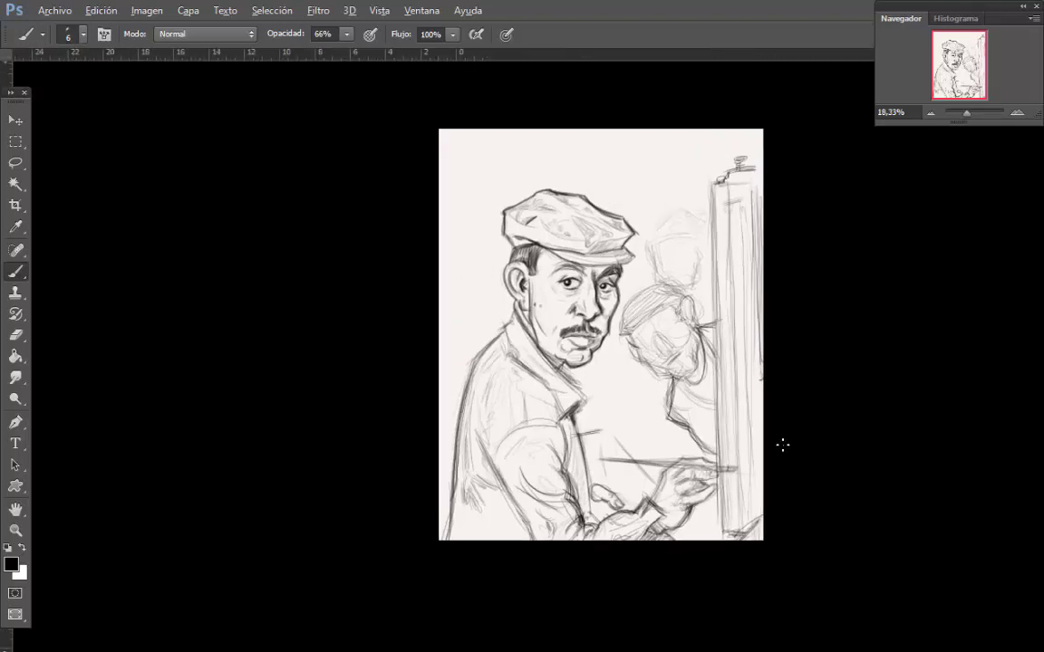
# Sketch the upper background man's face contour and the outline of his flat cap, with its peak near the main cap.
pyautogui.scroll(4, 662, 307)
pyautogui.moveTo(676, 334)
pyautogui.mouseDown()
pyautogui.moveTo(644, 298)
pyautogui.moveTo(659, 293)
pyautogui.moveTo(667, 274)
pyautogui.mouseUp()
pyautogui.moveTo(673, 226); pyautogui.dragTo(669, 280)
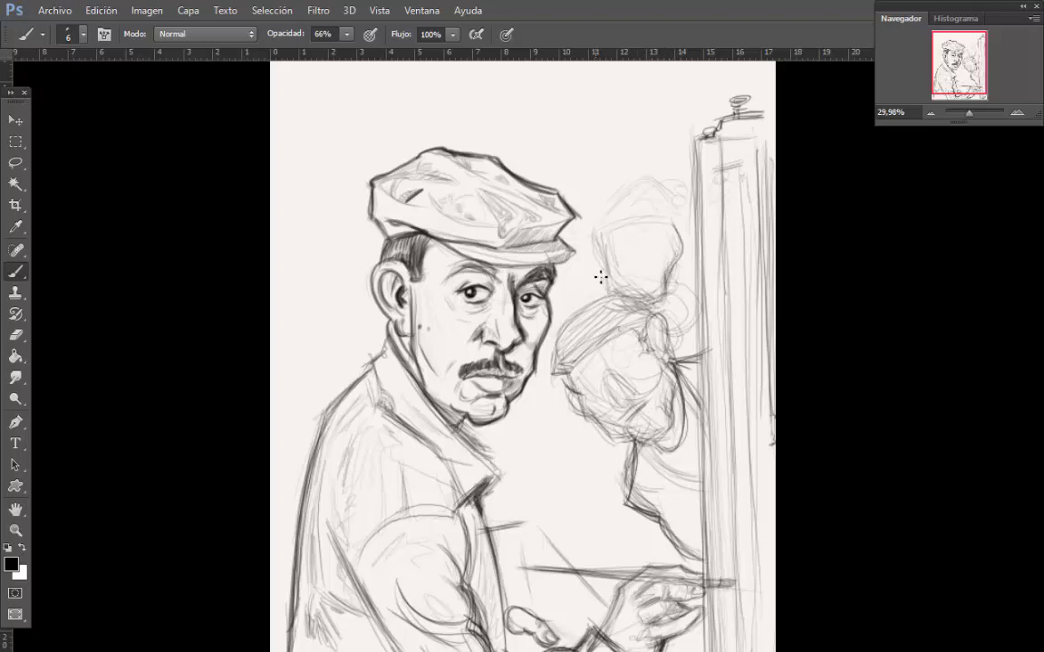
pyautogui.moveTo(601, 263); pyautogui.dragTo(624, 299)
pyautogui.moveTo(597, 256)
pyautogui.mouseDown()
pyautogui.moveTo(596, 215)
pyautogui.moveTo(693, 215)
pyautogui.moveTo(673, 203)
pyautogui.moveTo(680, 186)
pyautogui.moveTo(612, 176)
pyautogui.moveTo(579, 215)
pyautogui.mouseUp()
pyautogui.moveTo(579, 215); pyautogui.dragTo(593, 227)
pyautogui.moveTo(599, 178)
pyautogui.mouseDown()
pyautogui.moveTo(651, 168)
pyautogui.moveTo(681, 194)
pyautogui.mouseUp()
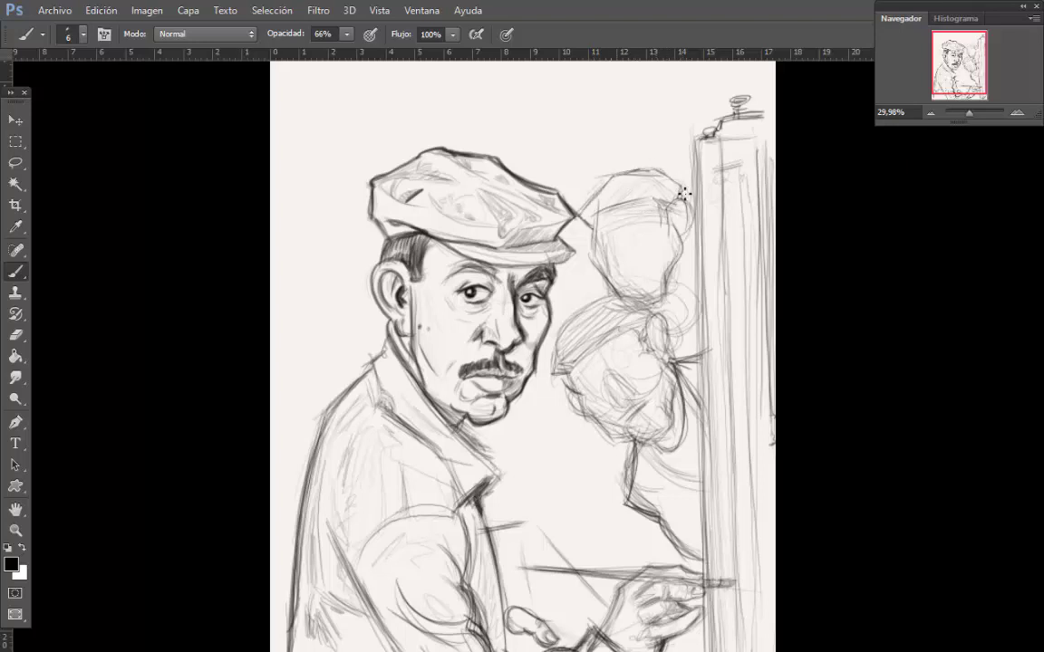
# Firm up the upper background man's jaw and lightly place his eyes, nose and mouth.
pyautogui.moveTo(594, 220)
pyautogui.mouseDown()
pyautogui.moveTo(607, 276)
pyautogui.moveTo(709, 208)
pyautogui.moveTo(628, 296)
pyautogui.mouseUp()
pyautogui.moveTo(677, 260)
pyautogui.mouseDown()
pyautogui.moveTo(668, 288)
pyautogui.moveTo(652, 275)
pyautogui.mouseUp()
pyautogui.moveTo(621, 239); pyautogui.dragTo(624, 265)
pyautogui.moveTo(631, 238)
pyautogui.mouseDown()
pyautogui.moveTo(647, 214)
pyautogui.moveTo(619, 237)
pyautogui.mouseUp()
pyautogui.moveTo(606, 251); pyautogui.dragTo(619, 246)
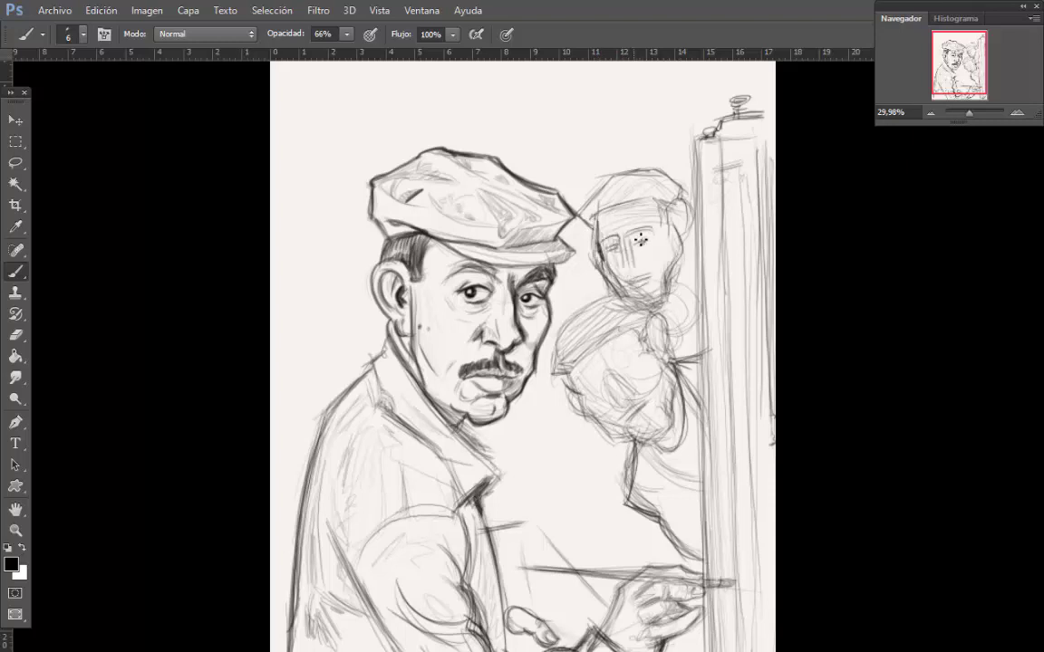
pyautogui.scroll(-3, 862, 356)
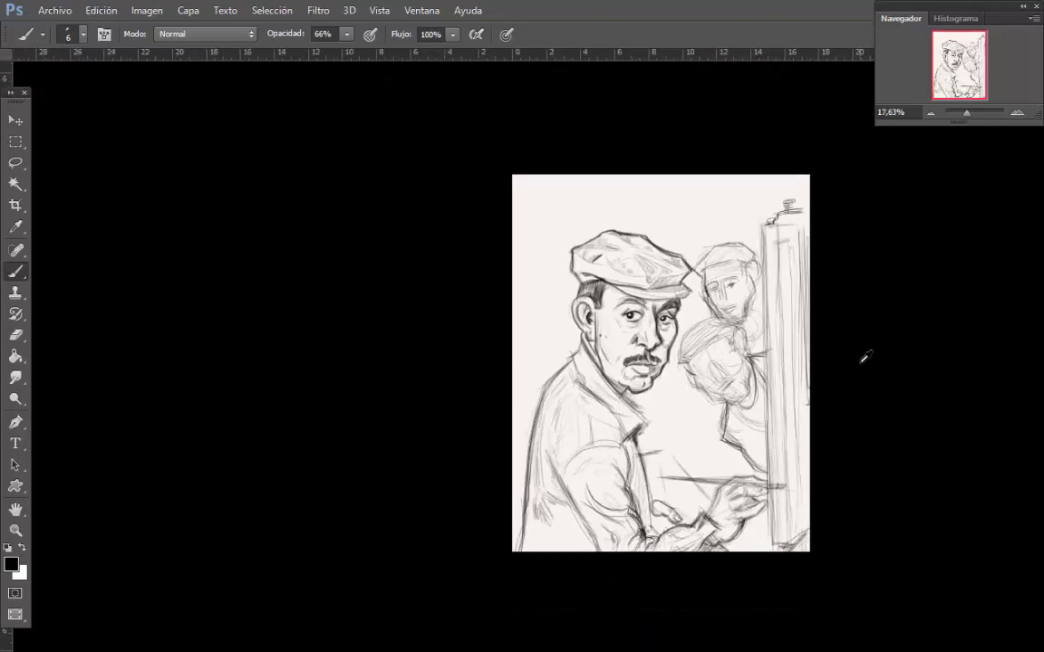
# Check the reference picture, enlarge the brush to 10, and darken the upper background man's jaw and face sides.
pyautogui.hotkey('ctrl', 'Tab')
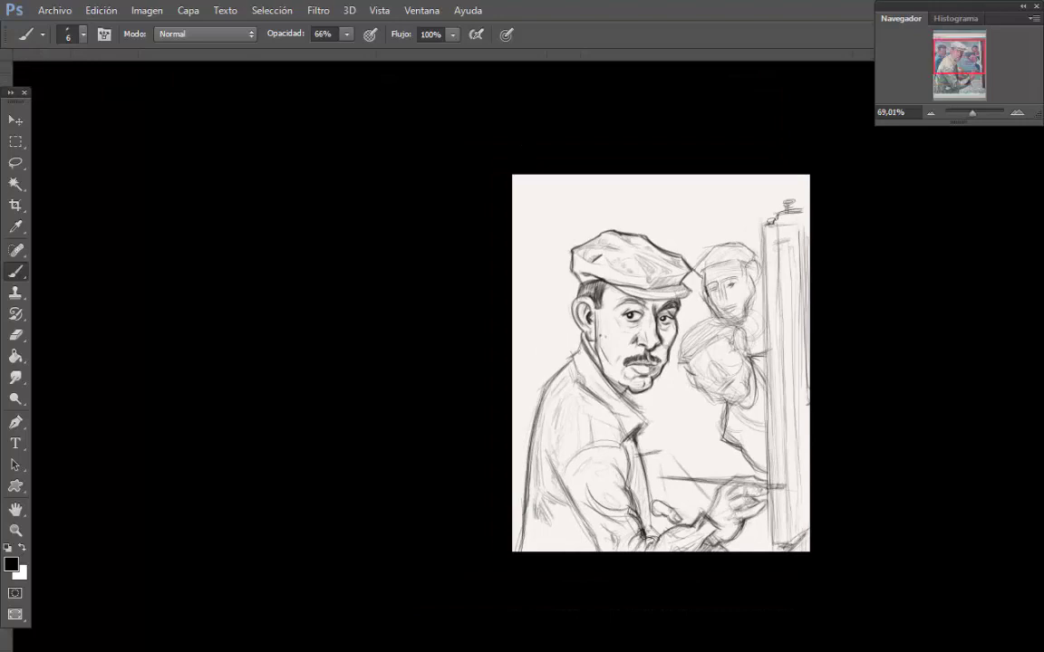
pyautogui.hotkey('ctrl', 'r')
pyautogui.scroll(2, 825, 329)
pyautogui.scroll(3, 700, 289)
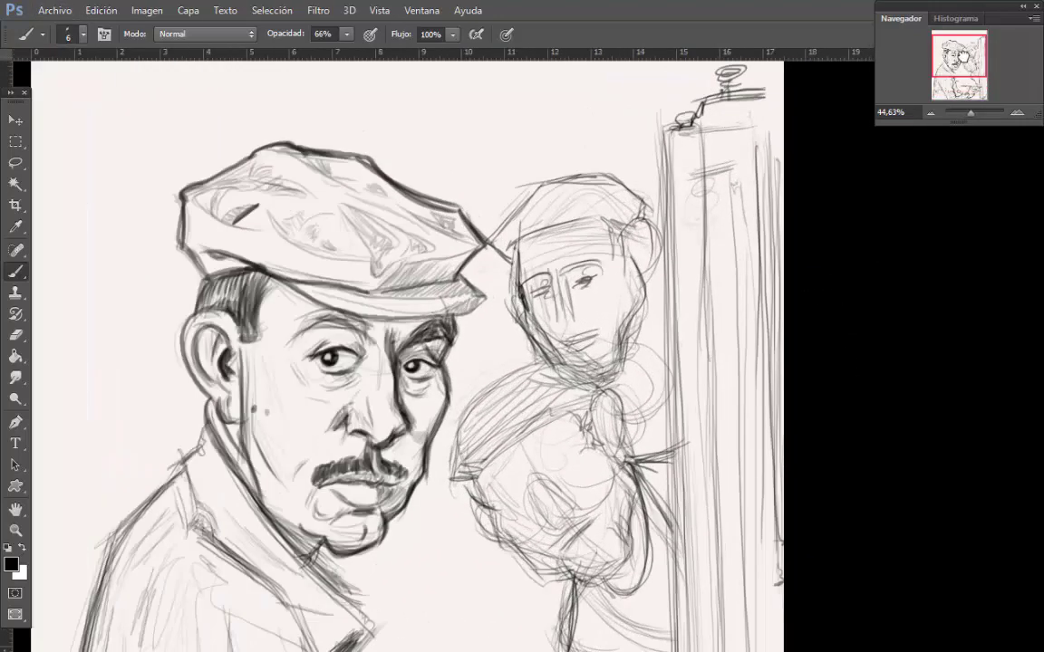
pyautogui.moveTo(427, 184); pyautogui.dragTo(407, 194)
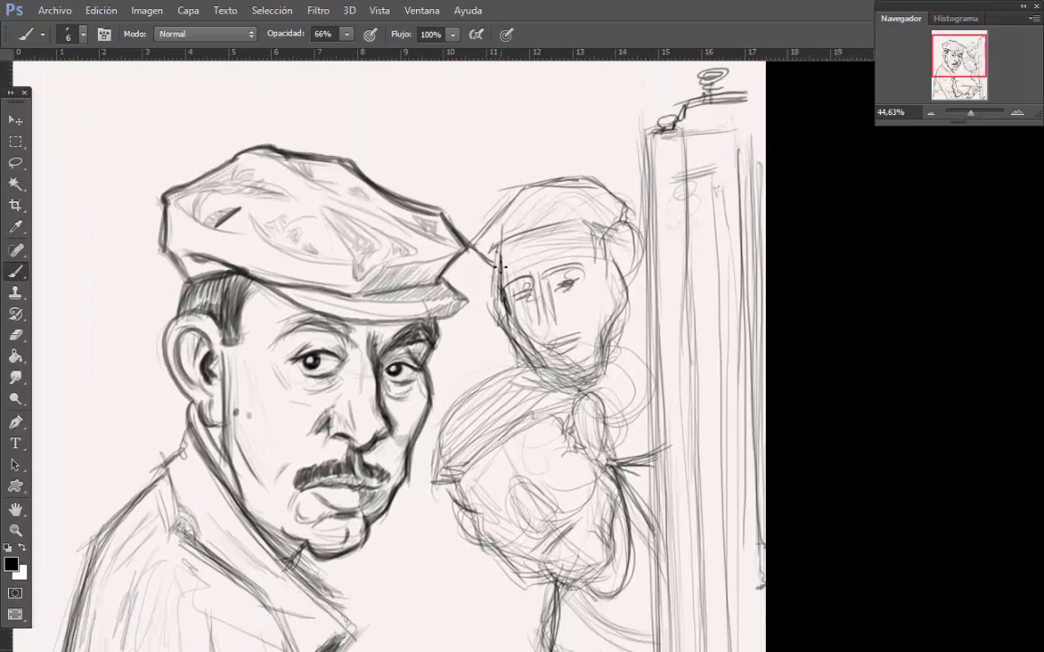
pyautogui.press(']')
pyautogui.press(']')
pyautogui.press(']')
pyautogui.press(']')
pyautogui.moveTo(503, 319)
pyautogui.mouseDown()
pyautogui.moveTo(535, 366)
pyautogui.moveTo(580, 339)
pyautogui.moveTo(598, 377)
pyautogui.mouseUp()
pyautogui.moveTo(622, 314); pyautogui.dragTo(602, 349)
pyautogui.moveTo(616, 264)
pyautogui.mouseDown()
pyautogui.moveTo(605, 340)
pyautogui.moveTo(608, 330)
pyautogui.mouseUp()
# Darken the upper background man's cap outline, and draw his ear, hairline, cheek line and eyebrows.
pyautogui.moveTo(550, 202)
pyautogui.mouseDown()
pyautogui.moveTo(504, 203)
pyautogui.moveTo(438, 245)
pyautogui.mouseUp()
pyautogui.moveTo(495, 215)
pyautogui.mouseDown()
pyautogui.moveTo(533, 184)
pyautogui.moveTo(626, 172)
pyautogui.moveTo(587, 180)
pyautogui.moveTo(637, 216)
pyautogui.moveTo(618, 233)
pyautogui.moveTo(608, 228)
pyautogui.moveTo(622, 224)
pyautogui.moveTo(586, 232)
pyautogui.moveTo(624, 225)
pyautogui.moveTo(635, 248)
pyautogui.moveTo(616, 291)
pyautogui.mouseUp()
pyautogui.scroll(-1, 625, 228)
pyautogui.moveTo(625, 231)
pyautogui.mouseDown()
pyautogui.moveTo(612, 262)
pyautogui.moveTo(620, 246)
pyautogui.moveTo(577, 304)
pyautogui.mouseUp()
pyautogui.moveTo(575, 258); pyautogui.dragTo(589, 276)
pyautogui.moveTo(555, 222)
pyautogui.mouseDown()
pyautogui.moveTo(572, 259)
pyautogui.moveTo(575, 249)
pyautogui.moveTo(533, 271)
pyautogui.mouseUp()
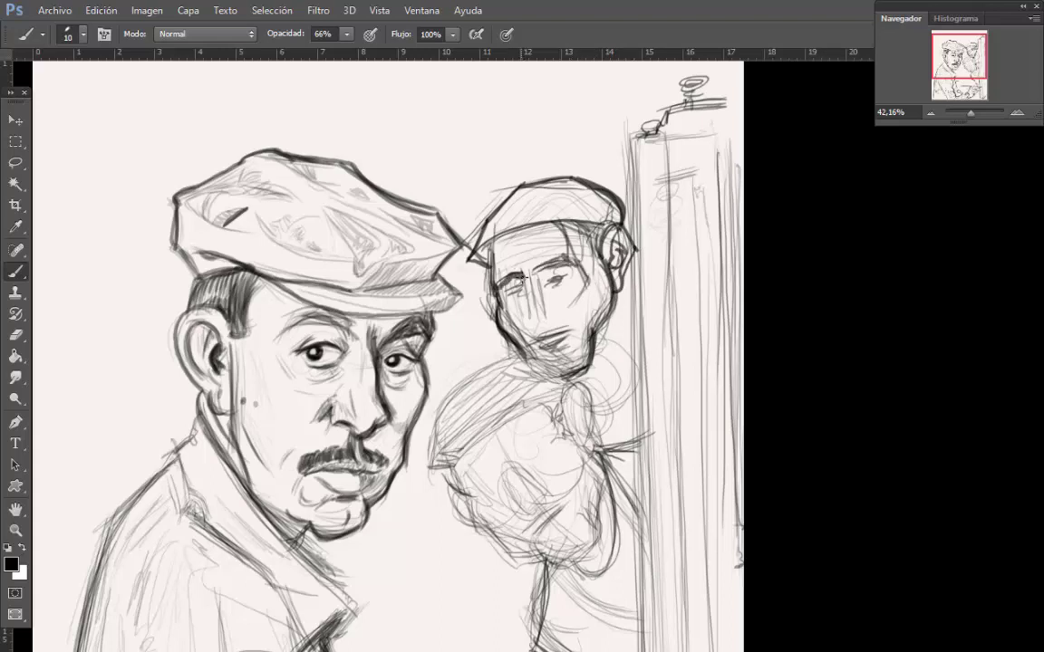
# Define the upper background man's nose, eyes and mouth with darker strokes and sampled tones.
pyautogui.moveTo(535, 315); pyautogui.dragTo(537, 301)
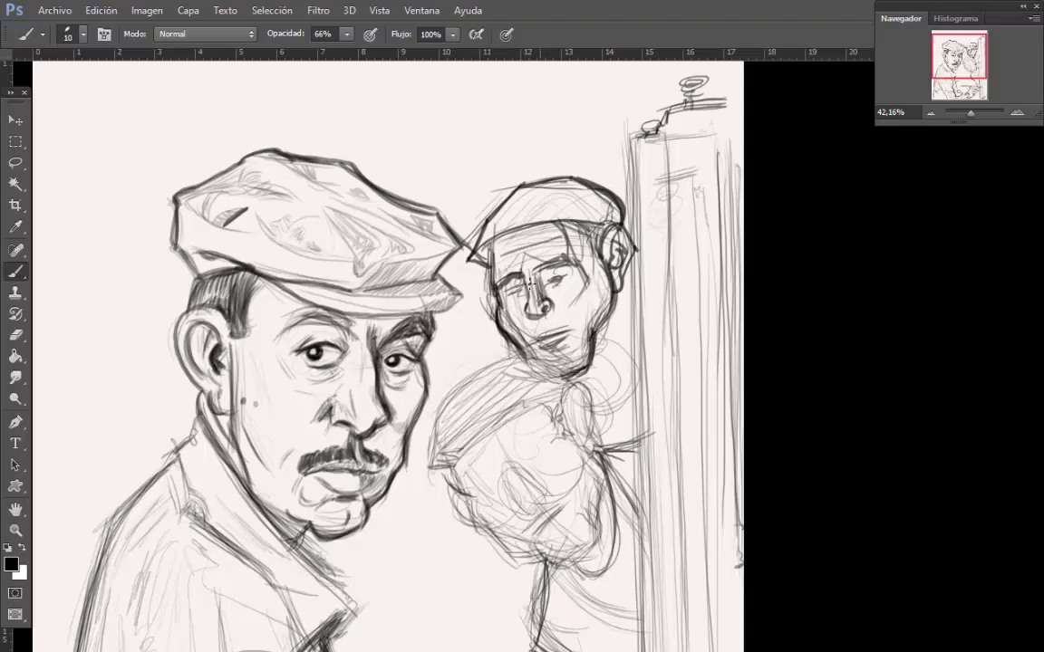
pyautogui.moveTo(569, 276)
pyautogui.mouseDown()
pyautogui.moveTo(533, 274)
pyautogui.moveTo(525, 285)
pyautogui.mouseUp()
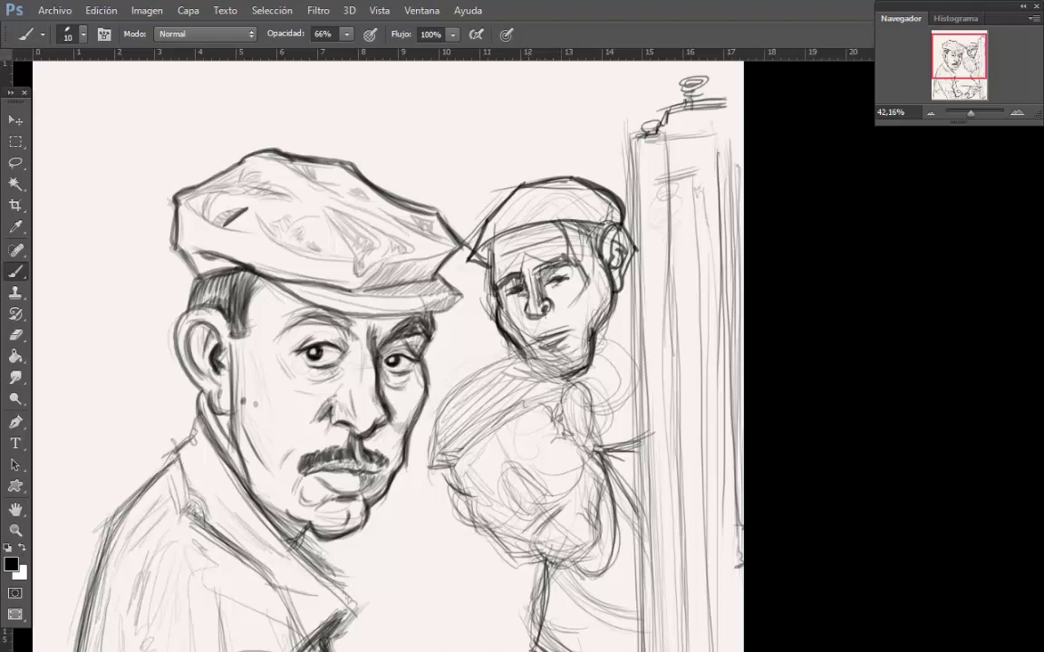
pyautogui.press('x')
pyautogui.keyDown('alt'); pyautogui.click(533, 307); pyautogui.keyUp('alt')
pyautogui.moveTo(542, 303); pyautogui.dragTo(572, 332)
pyautogui.press('x')
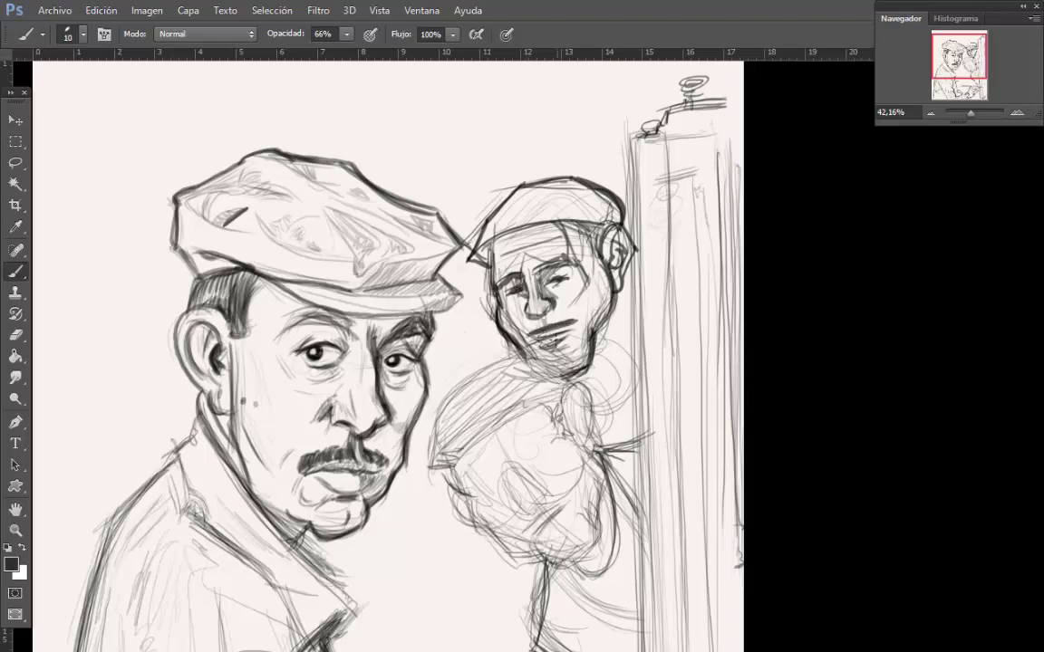
# Shade the upper background man's cheek and temple in a sampled dark grey, and hatch his cap darkly.
pyautogui.press('x')
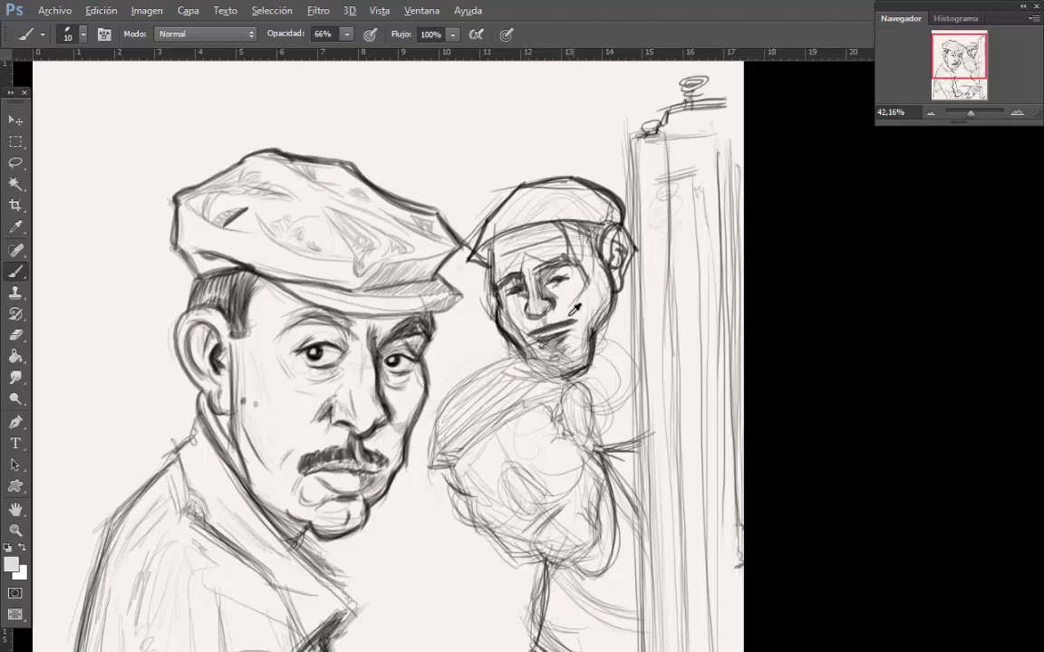
pyautogui.keyDown('alt'); pyautogui.click(570, 316); pyautogui.keyUp('alt')
pyautogui.moveTo(570, 310)
pyautogui.mouseDown()
pyautogui.moveTo(576, 350)
pyautogui.moveTo(594, 269)
pyautogui.mouseUp()
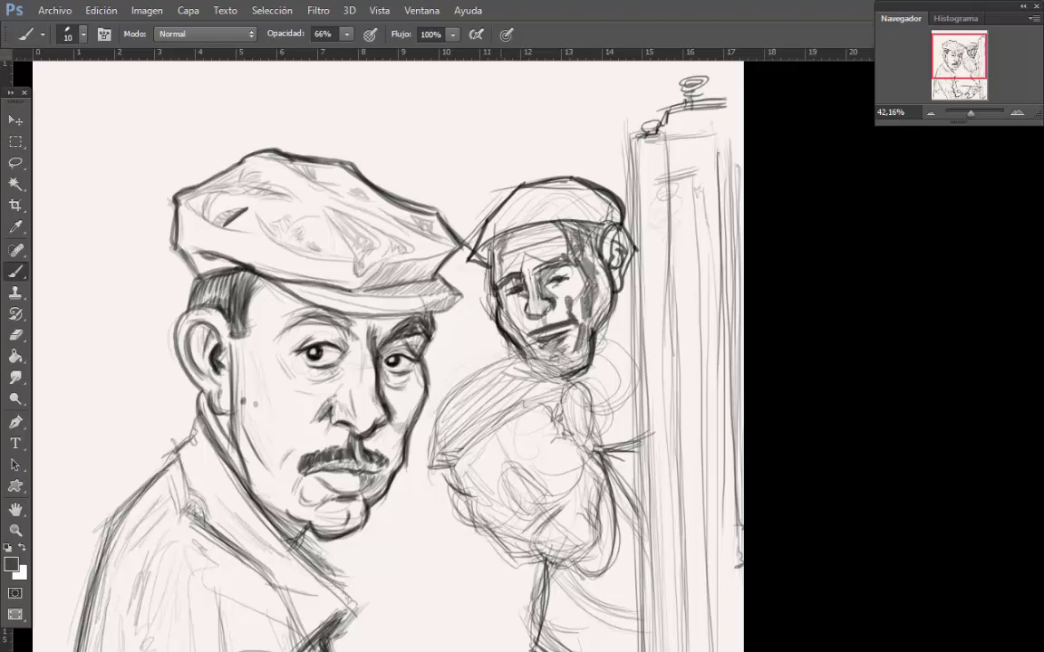
pyautogui.moveTo(496, 247)
pyautogui.mouseDown()
pyautogui.moveTo(476, 261)
pyautogui.moveTo(531, 195)
pyautogui.moveTo(593, 192)
pyautogui.moveTo(620, 217)
pyautogui.mouseUp()
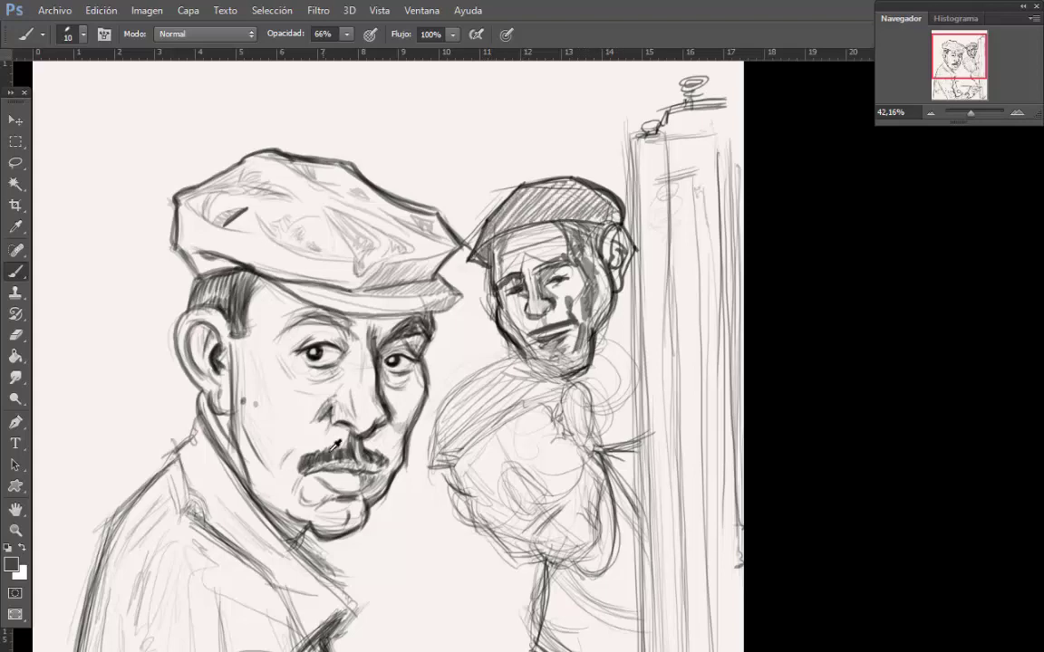
pyautogui.moveTo(453, 208)
pyautogui.mouseDown()
pyautogui.moveTo(499, 177)
pyautogui.moveTo(608, 217)
pyautogui.mouseUp()
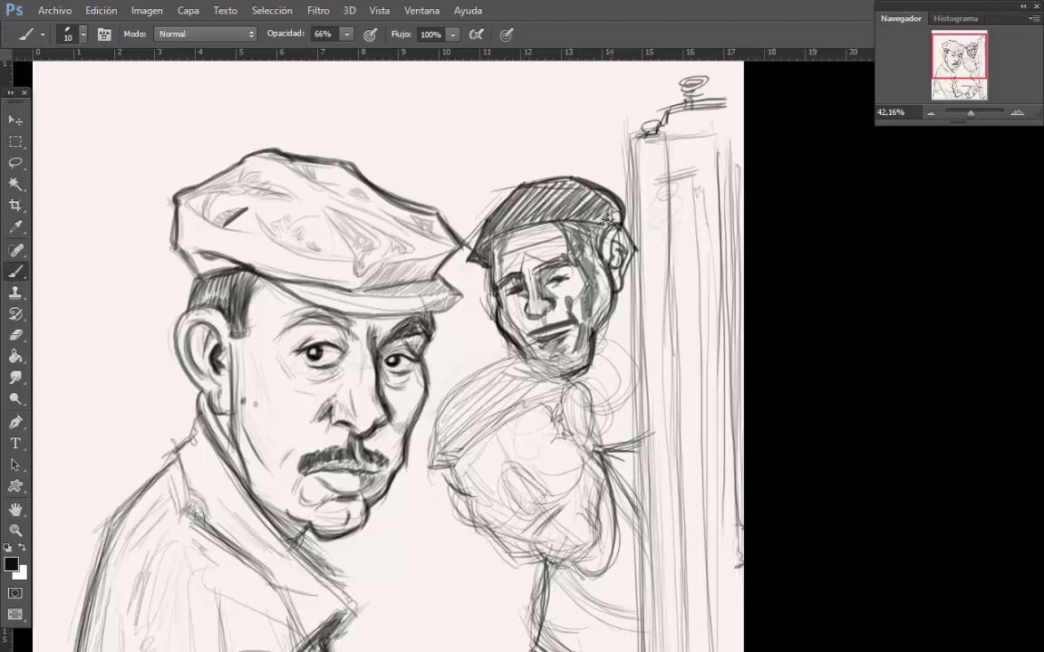
# Draw the upper background man's neck and curved collar beside the upright, with hatching on the neck.
pyautogui.scroll(-5, 609, 218)
pyautogui.scroll(4, 589, 236)
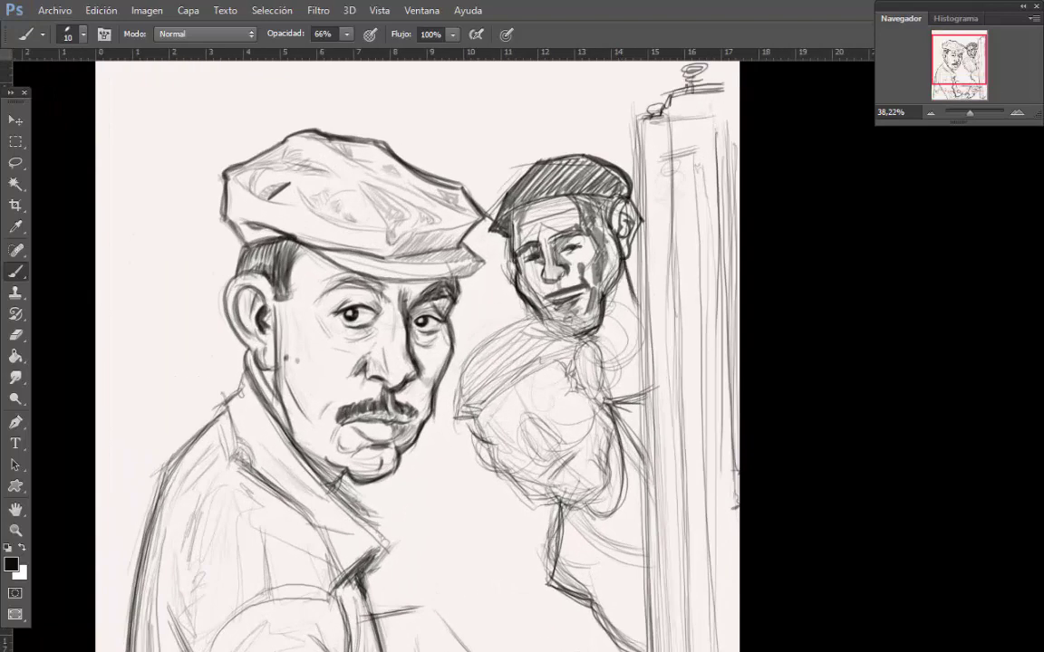
pyautogui.moveTo(600, 341); pyautogui.dragTo(635, 362)
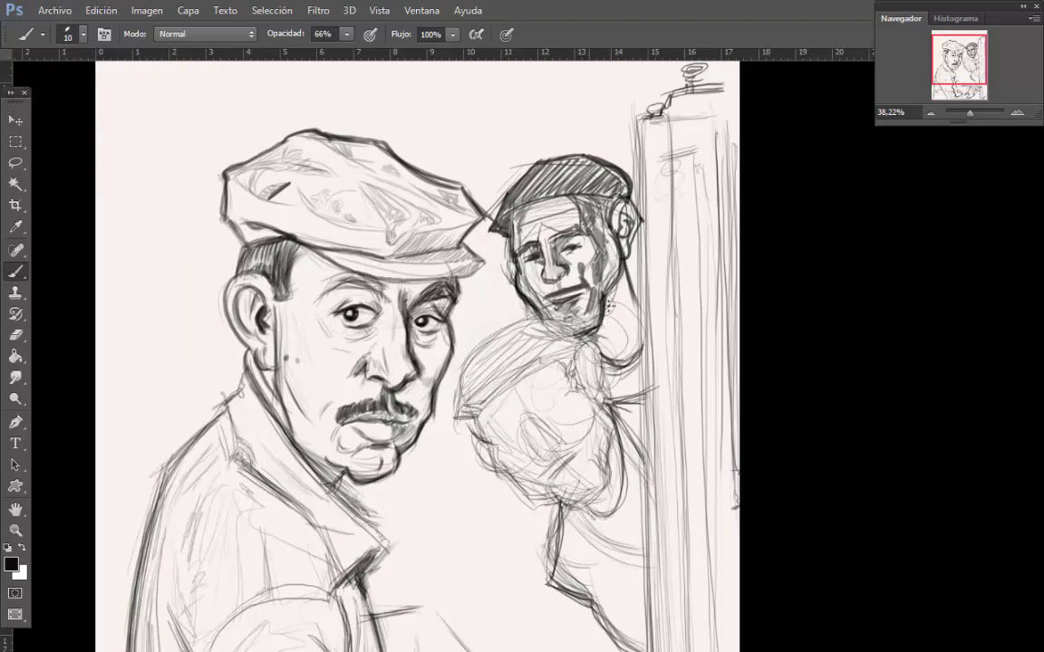
pyautogui.moveTo(613, 306); pyautogui.dragTo(612, 352)
pyautogui.moveTo(622, 285); pyautogui.dragTo(616, 351)
pyautogui.scroll(-1, 743, 363)
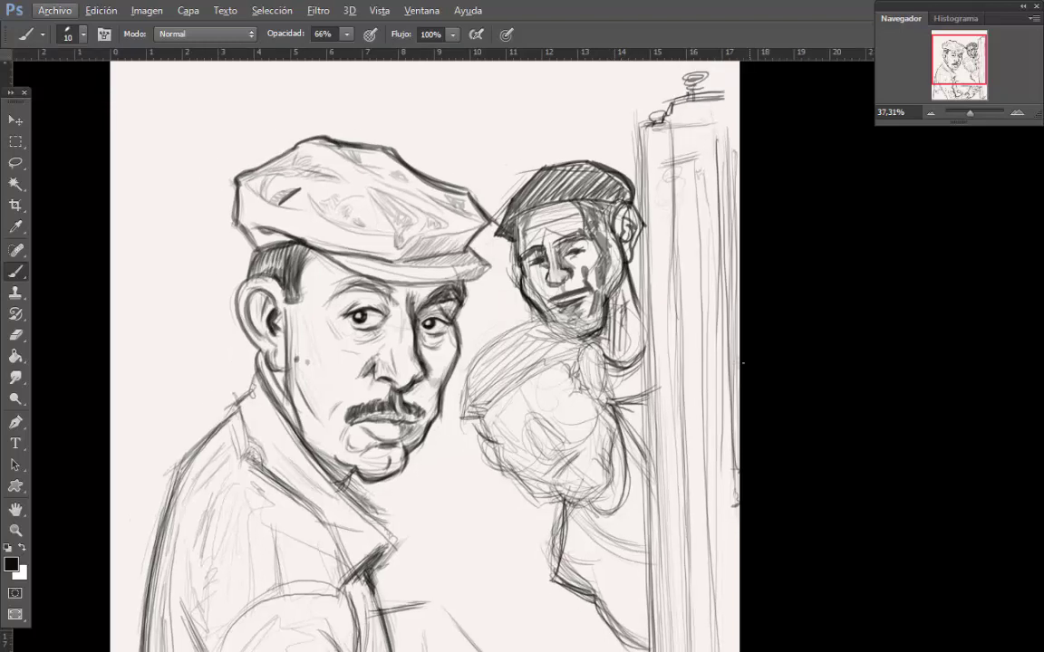
# Darken the lower background man's cap with a firm brim edge, crown outline and hatching, and define his ear.
pyautogui.scroll(2, 639, 367)
pyautogui.scroll(-1, 647, 399)
pyautogui.scroll(1, 644, 400)
pyautogui.moveTo(647, 397)
pyautogui.mouseDown()
pyautogui.moveTo(589, 409)
pyautogui.moveTo(606, 360)
pyautogui.moveTo(579, 373)
pyautogui.moveTo(584, 381)
pyautogui.mouseUp()
pyautogui.moveTo(584, 384)
pyautogui.mouseDown()
pyautogui.moveTo(600, 390)
pyautogui.moveTo(603, 343)
pyautogui.moveTo(450, 424)
pyautogui.moveTo(453, 376)
pyautogui.moveTo(461, 386)
pyautogui.mouseUp()
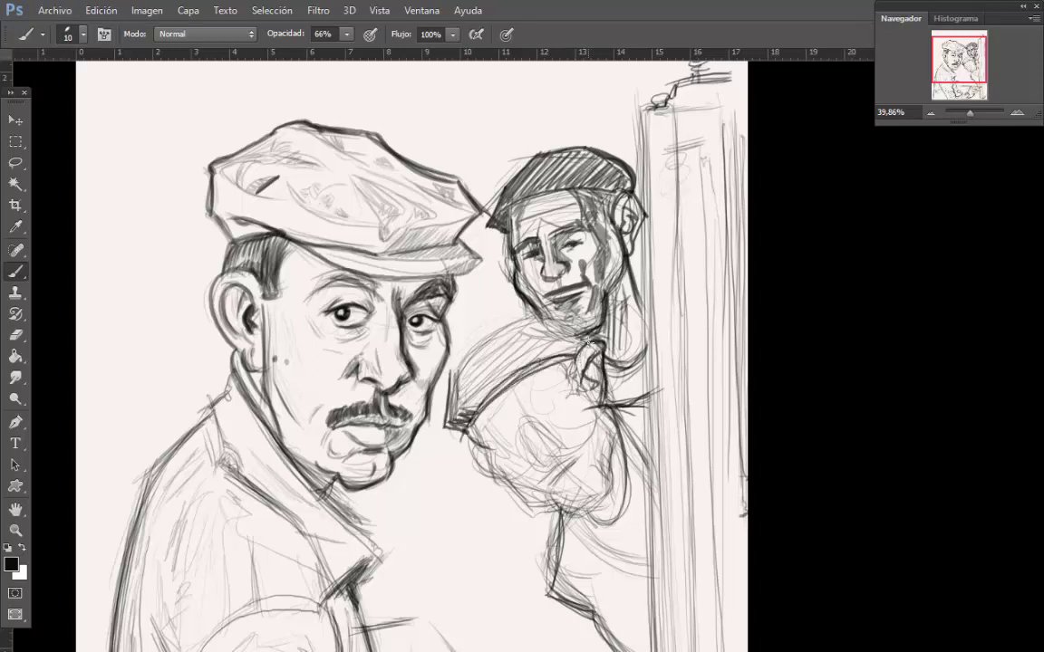
pyautogui.moveTo(589, 342)
pyautogui.mouseDown()
pyautogui.moveTo(549, 313)
pyautogui.moveTo(447, 375)
pyautogui.mouseUp()
pyautogui.moveTo(549, 314); pyautogui.dragTo(503, 324)
pyautogui.moveTo(582, 334)
pyautogui.mouseDown()
pyautogui.moveTo(456, 357)
pyautogui.moveTo(453, 421)
pyautogui.moveTo(487, 349)
pyautogui.moveTo(568, 337)
pyautogui.mouseUp()
pyautogui.scroll(-1, 798, 245)
pyautogui.moveTo(963, 82); pyautogui.dragTo(962, 79)
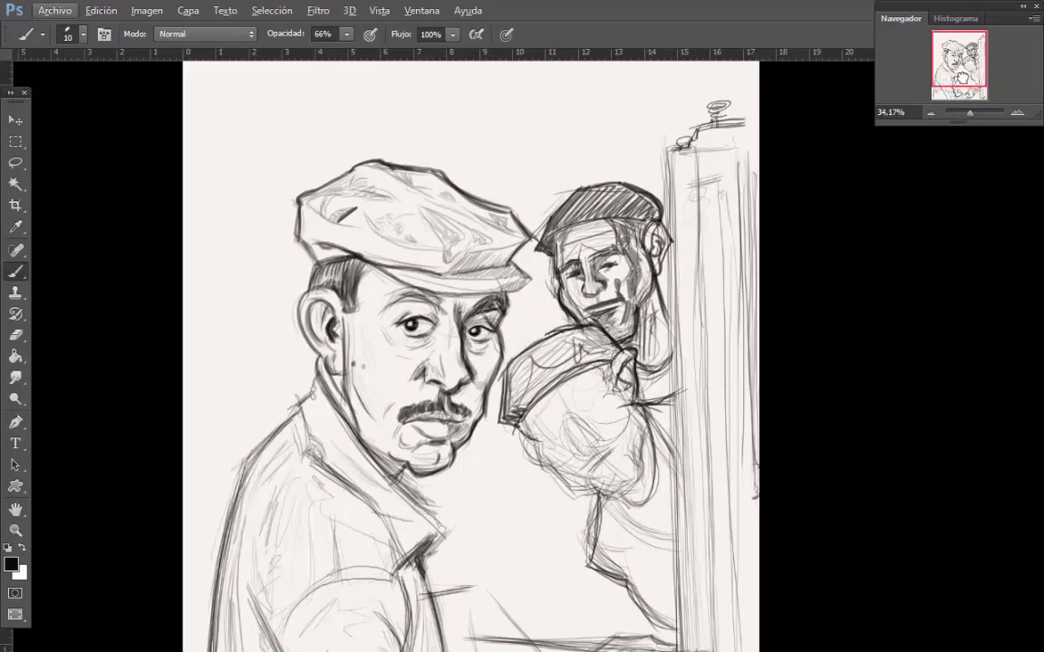
# Firm up the lower background man's face profile, nose and jaw, and draw his neck and shirt collar.
pyautogui.scroll(2, 423, 302)
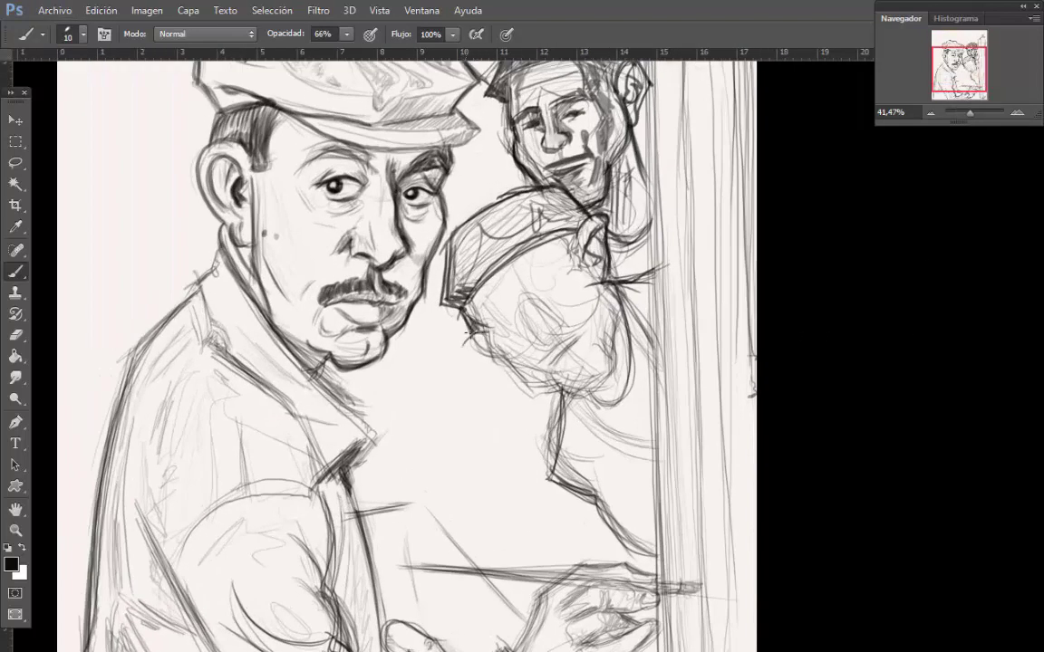
pyautogui.moveTo(470, 334)
pyautogui.mouseDown()
pyautogui.moveTo(545, 397)
pyautogui.moveTo(576, 392)
pyautogui.mouseUp()
pyautogui.scroll(-1, 777, 184)
pyautogui.scroll(1, 665, 169)
pyautogui.moveTo(504, 359)
pyautogui.mouseDown()
pyautogui.moveTo(546, 392)
pyautogui.moveTo(591, 396)
pyautogui.moveTo(621, 369)
pyautogui.mouseUp()
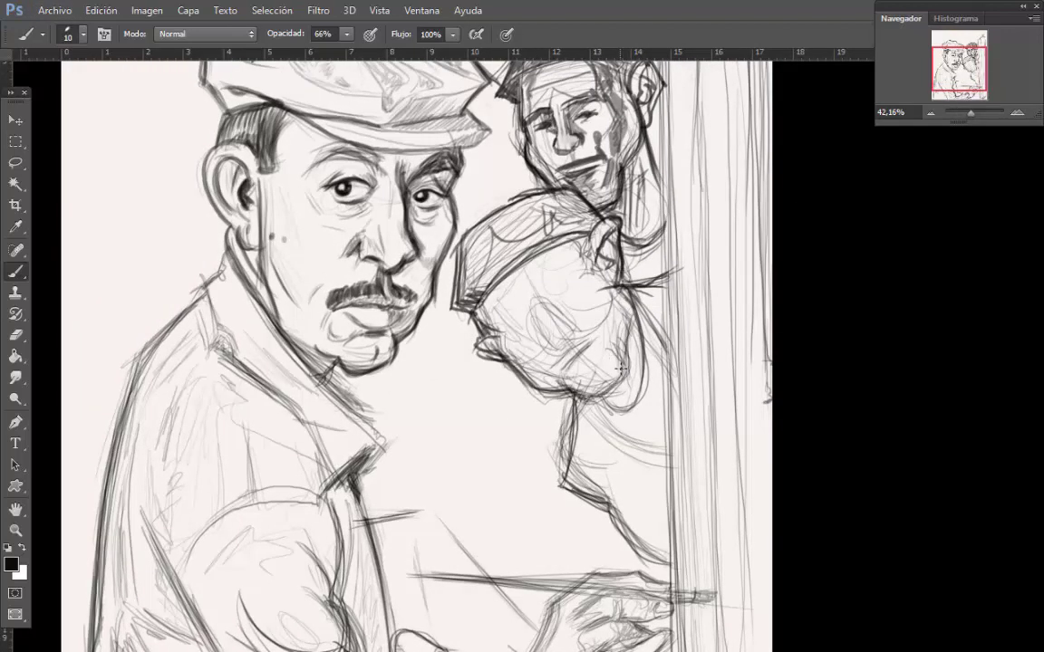
pyautogui.moveTo(621, 289)
pyautogui.mouseDown()
pyautogui.moveTo(623, 375)
pyautogui.moveTo(575, 397)
pyautogui.moveTo(639, 326)
pyautogui.moveTo(642, 363)
pyautogui.mouseUp()
pyautogui.moveTo(634, 293)
pyautogui.mouseDown()
pyautogui.moveTo(671, 355)
pyautogui.moveTo(643, 411)
pyautogui.moveTo(666, 430)
pyautogui.mouseUp()
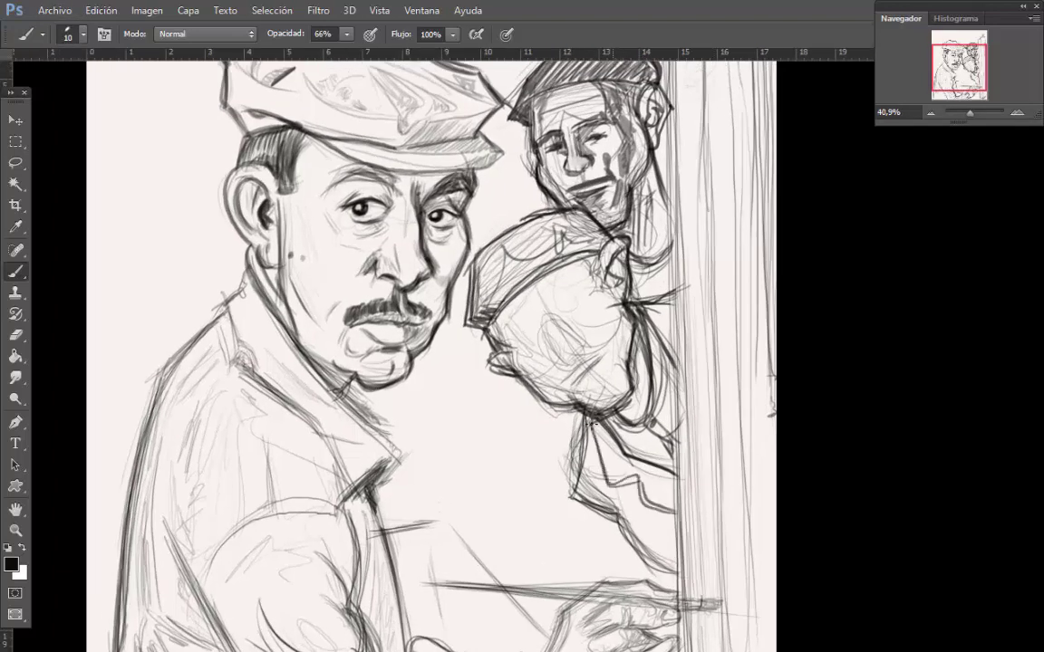
# Draw the lower background man's eyebrows, eyes, nose and mouth, with a shadow along his cheek.
pyautogui.scroll(-3, 829, 408)
pyautogui.scroll(3, 913, 433)
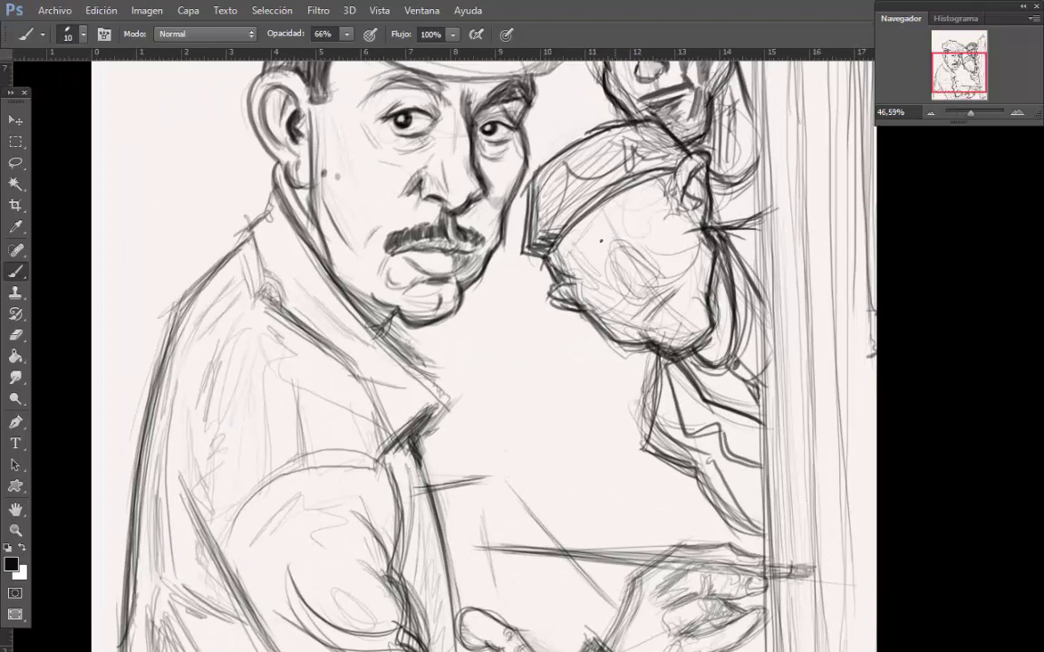
pyautogui.moveTo(556, 208)
pyautogui.mouseDown()
pyautogui.moveTo(535, 239)
pyautogui.moveTo(590, 286)
pyautogui.mouseUp()
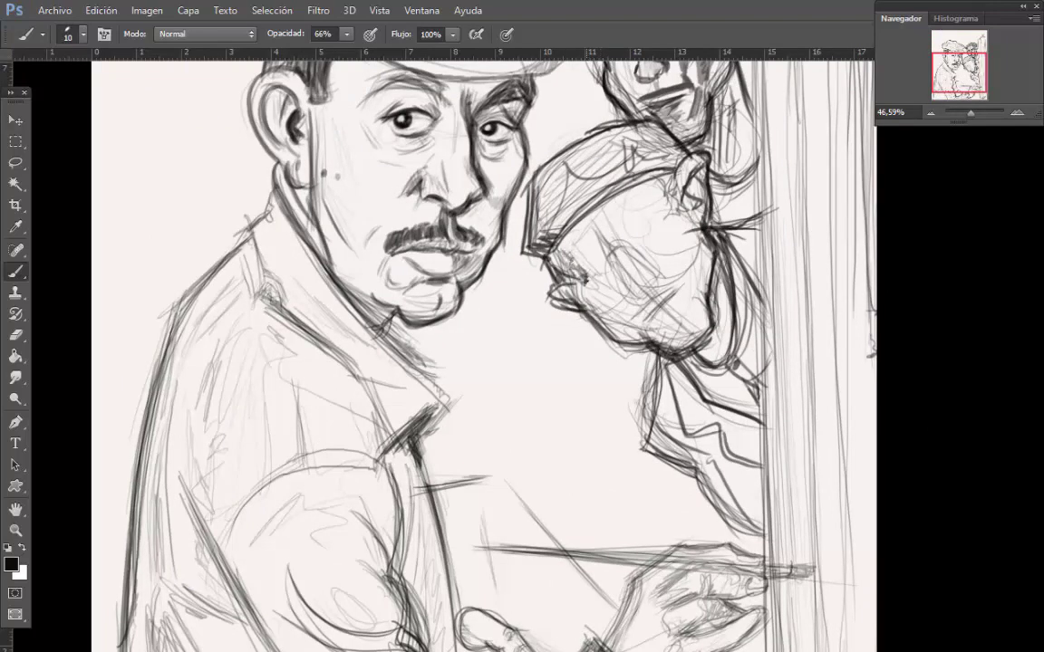
pyautogui.moveTo(631, 242)
pyautogui.mouseDown()
pyautogui.moveTo(672, 218)
pyautogui.moveTo(636, 243)
pyautogui.moveTo(676, 237)
pyautogui.moveTo(662, 247)
pyautogui.mouseUp()
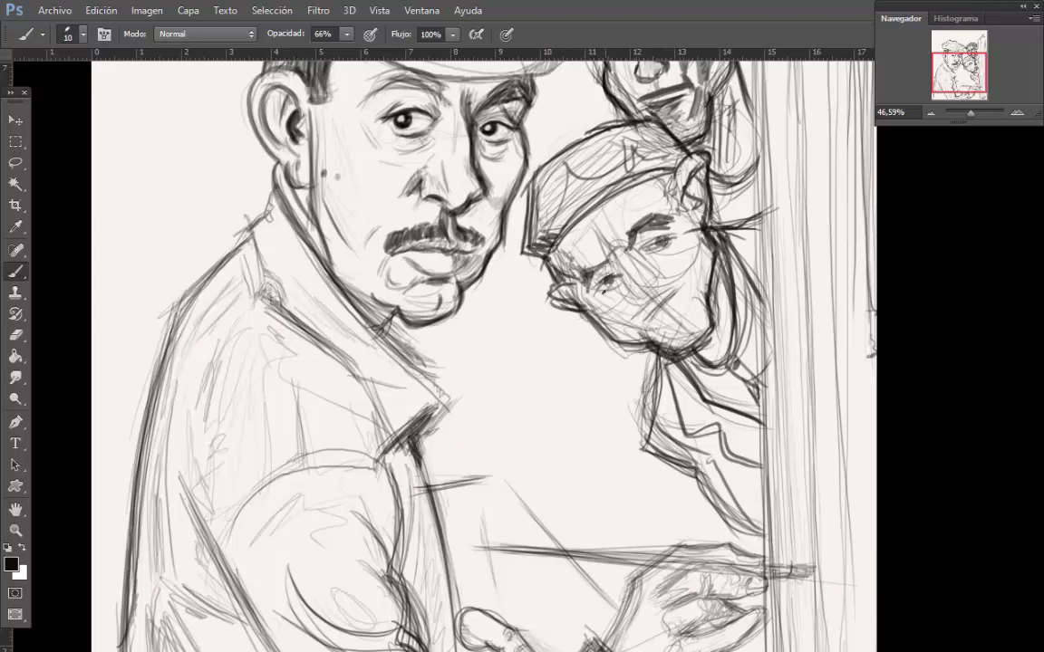
pyautogui.moveTo(595, 286)
pyautogui.mouseDown()
pyautogui.moveTo(614, 275)
pyautogui.moveTo(646, 301)
pyautogui.moveTo(638, 314)
pyautogui.moveTo(679, 294)
pyautogui.moveTo(698, 317)
pyautogui.mouseUp()
pyautogui.moveTo(693, 260)
pyautogui.mouseDown()
pyautogui.moveTo(703, 278)
pyautogui.moveTo(695, 265)
pyautogui.moveTo(654, 288)
pyautogui.mouseUp()
pyautogui.moveTo(613, 257); pyautogui.dragTo(631, 290)
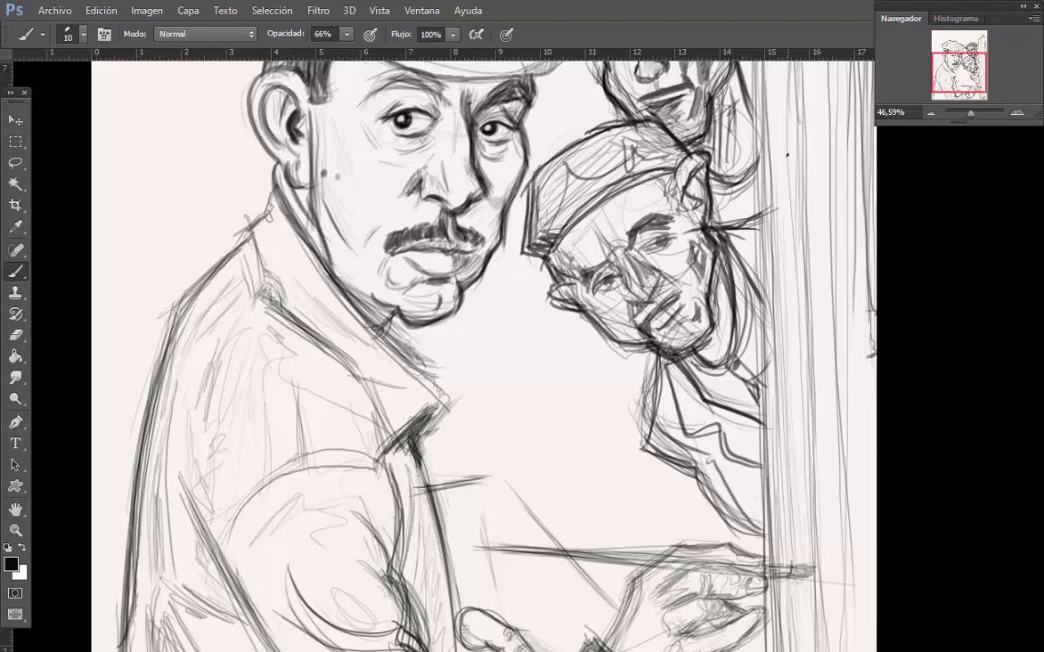
# Shade the lower background man's jaw and darken the hair at his temple beside the ear.
pyautogui.moveTo(535, 268)
pyautogui.mouseDown()
pyautogui.moveTo(549, 295)
pyautogui.moveTo(602, 312)
pyautogui.mouseUp()
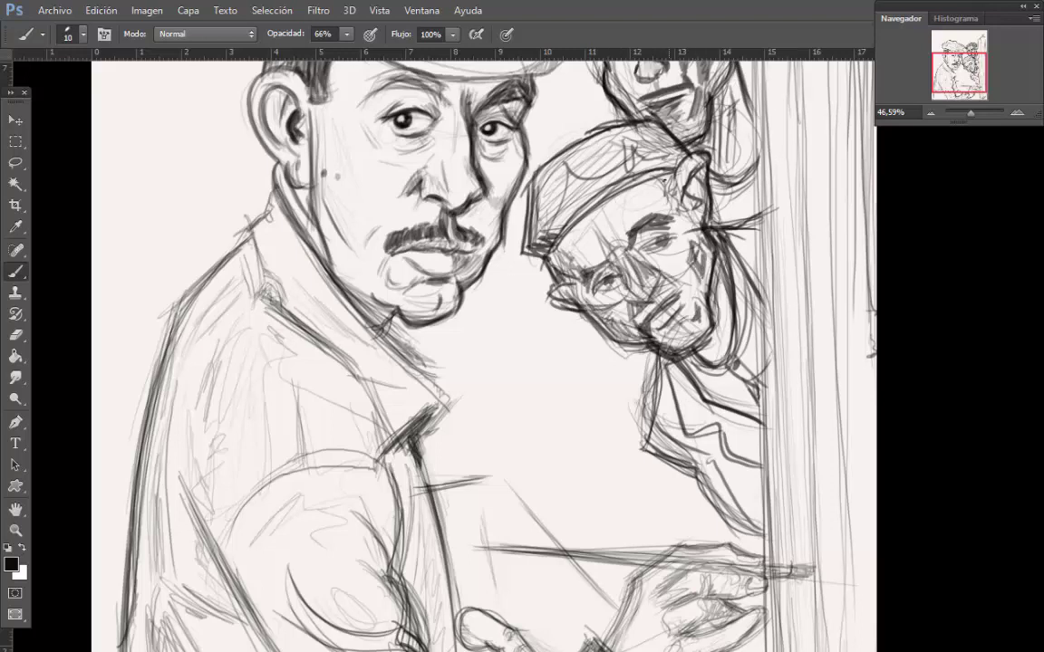
pyautogui.moveTo(614, 152)
pyautogui.mouseDown()
pyautogui.moveTo(599, 190)
pyautogui.moveTo(613, 202)
pyautogui.mouseUp()
pyautogui.moveTo(505, 226); pyautogui.dragTo(487, 262)
pyautogui.scroll(-2, 775, 220)
pyautogui.scroll(-3, 845, 275)
pyautogui.hscroll(4, 825, 199)
pyautogui.scroll(4, 522, 357)
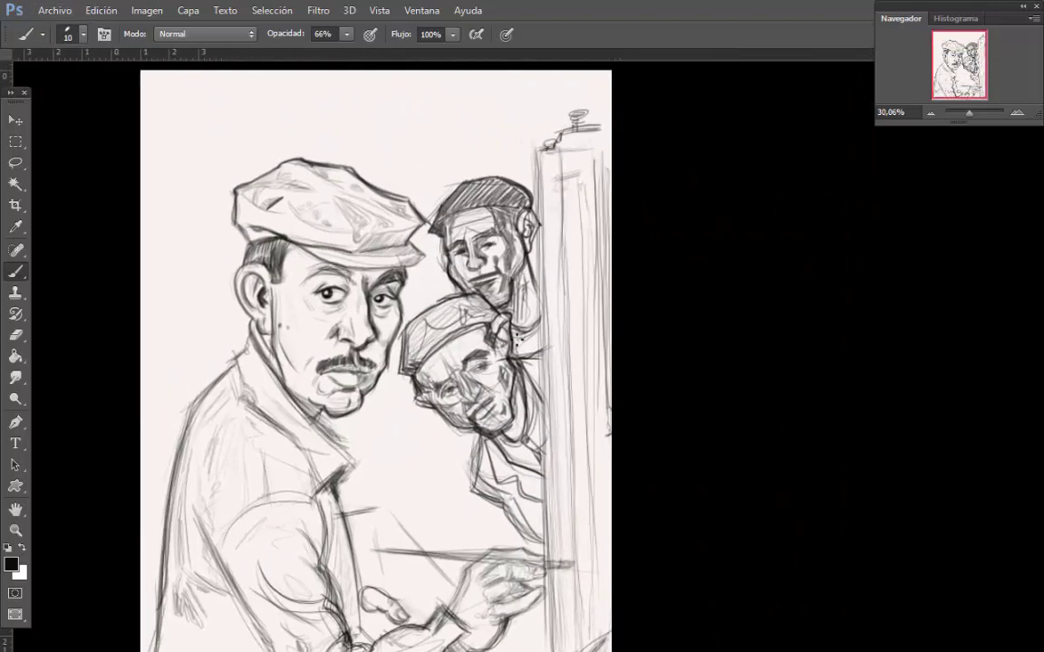
pyautogui.moveTo(367, 371); pyautogui.dragTo(392, 410)
pyautogui.scroll(-3, 520, 448)
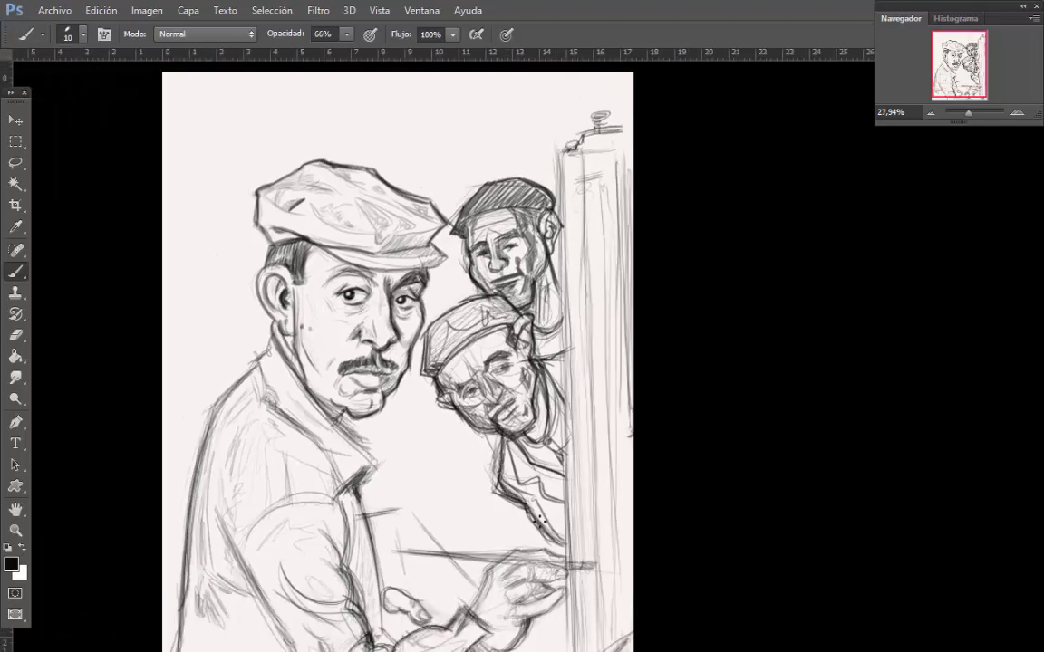
# Sketch a third capped man's head behind the painter, cut off by the canvas's left edge, with cap line, ear and jaw.
pyautogui.press('e')
pyautogui.scroll(-1, 460, 183)
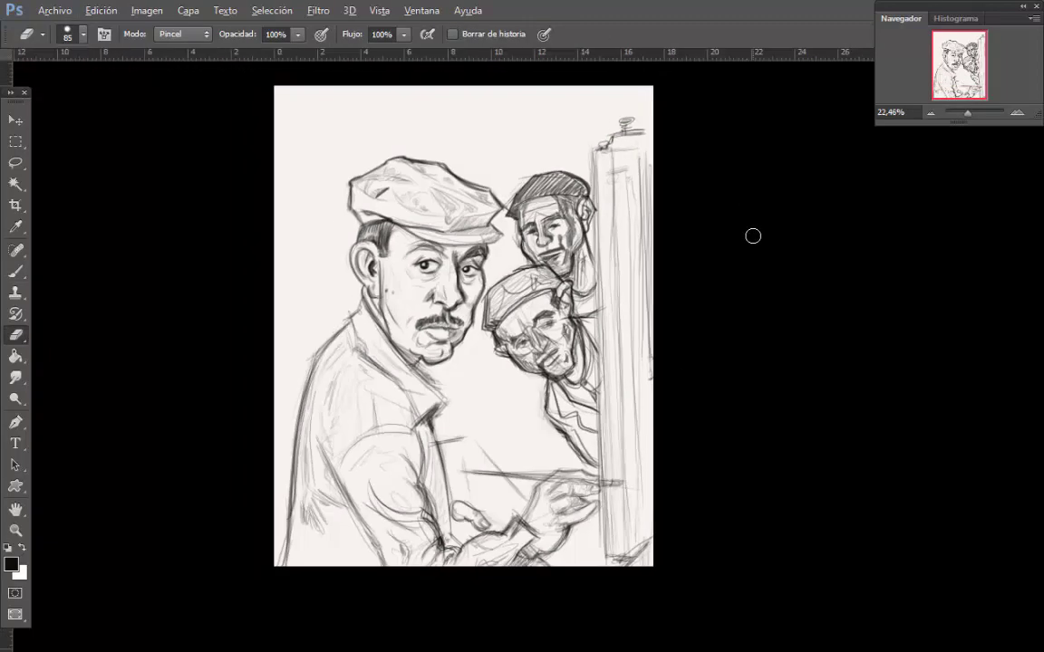
pyautogui.press('b')
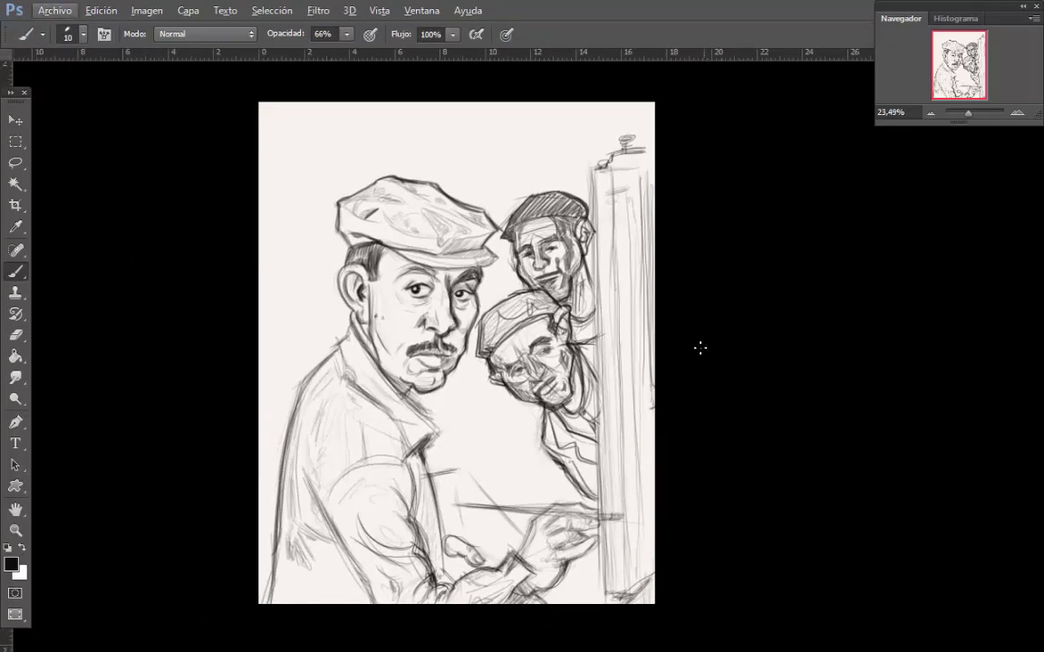
pyautogui.scroll(-2, 728, 317)
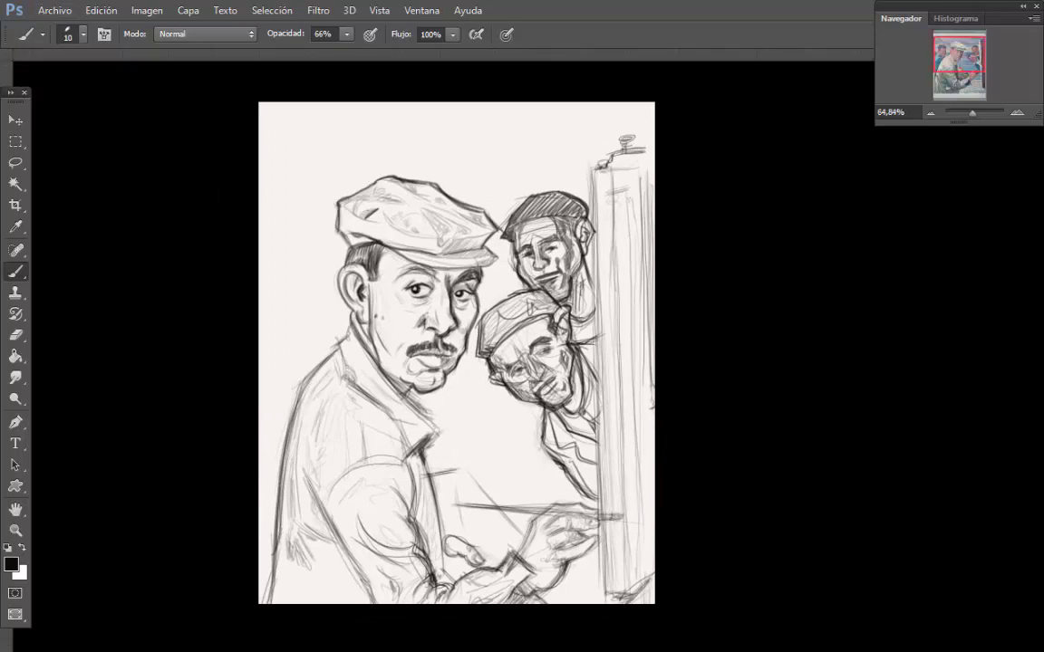
pyautogui.scroll(1, 376, 333)
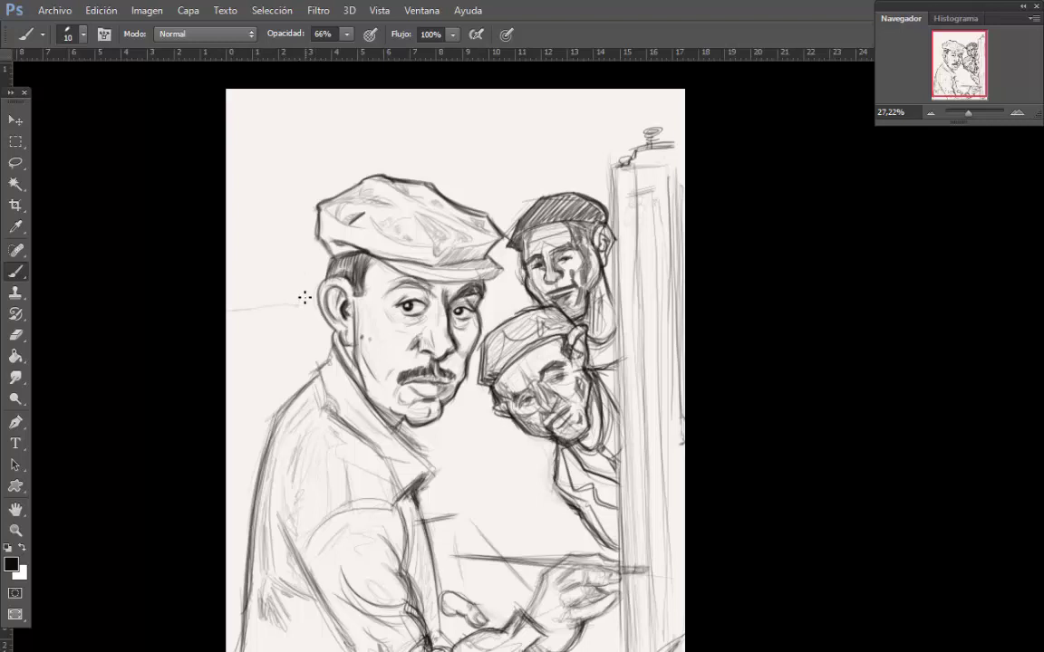
pyautogui.moveTo(304, 293)
pyautogui.mouseDown()
pyautogui.moveTo(275, 266)
pyautogui.moveTo(241, 263)
pyautogui.moveTo(278, 266)
pyautogui.moveTo(277, 303)
pyautogui.moveTo(260, 312)
pyautogui.moveTo(236, 303)
pyautogui.moveTo(222, 338)
pyautogui.mouseUp()
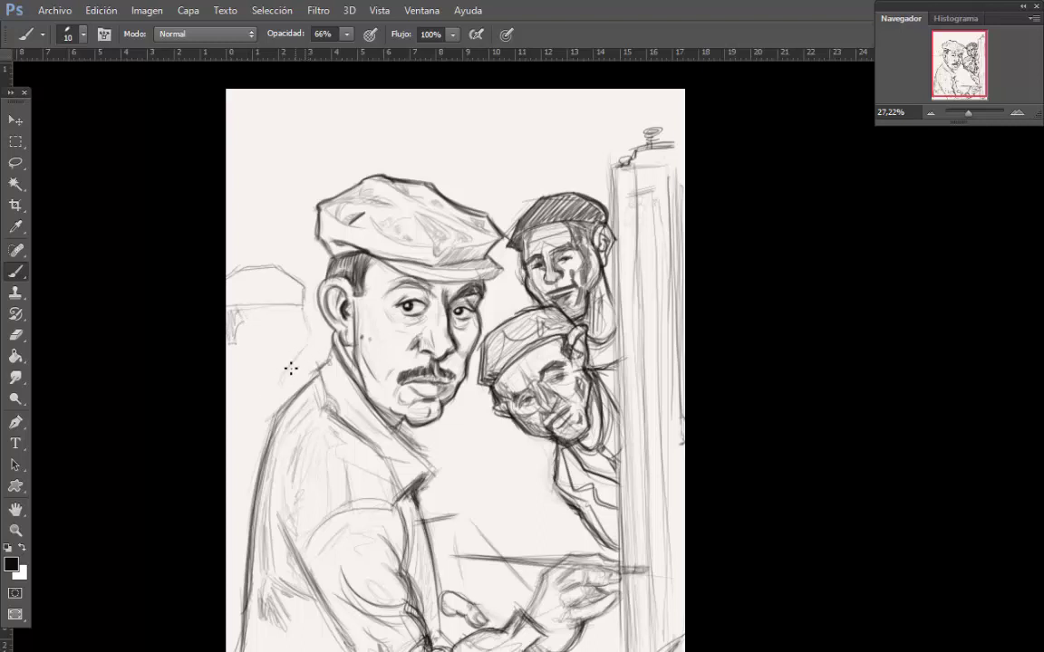
pyautogui.moveTo(285, 393)
pyautogui.mouseDown()
pyautogui.moveTo(310, 350)
pyautogui.moveTo(328, 272)
pyautogui.moveTo(250, 350)
pyautogui.mouseUp()
# Select the third man's head outline with the Lasso and move it slightly upward.
pyautogui.hotkey('ctrl', '0')
pyautogui.click(20, 165)
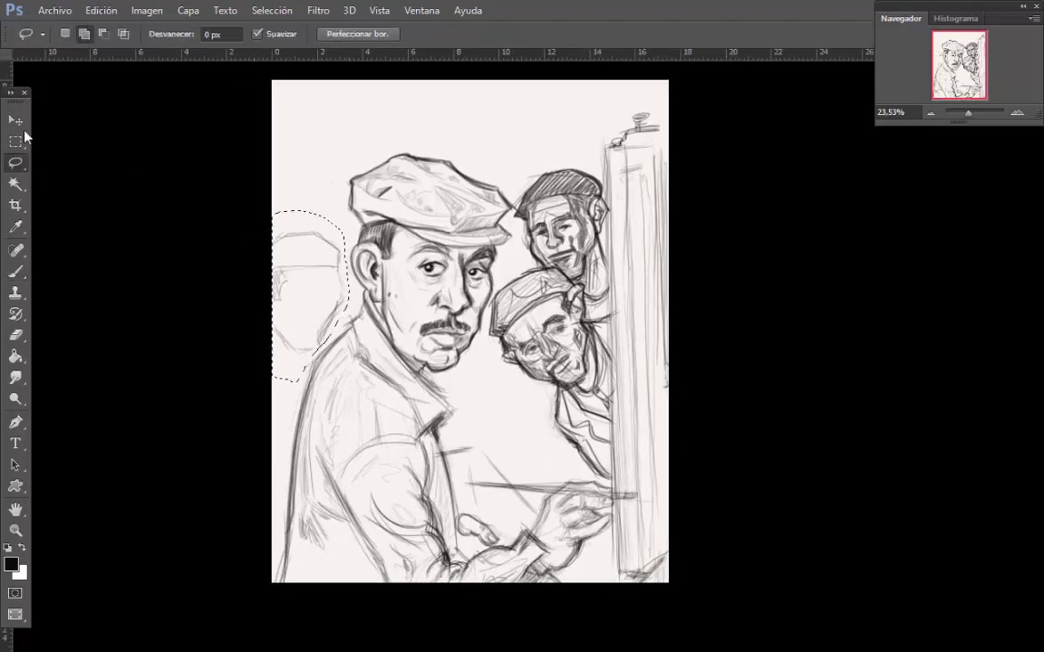
pyautogui.press('v')
pyautogui.moveTo(329, 269); pyautogui.dragTo(329, 251)
pyautogui.click(23, 274)
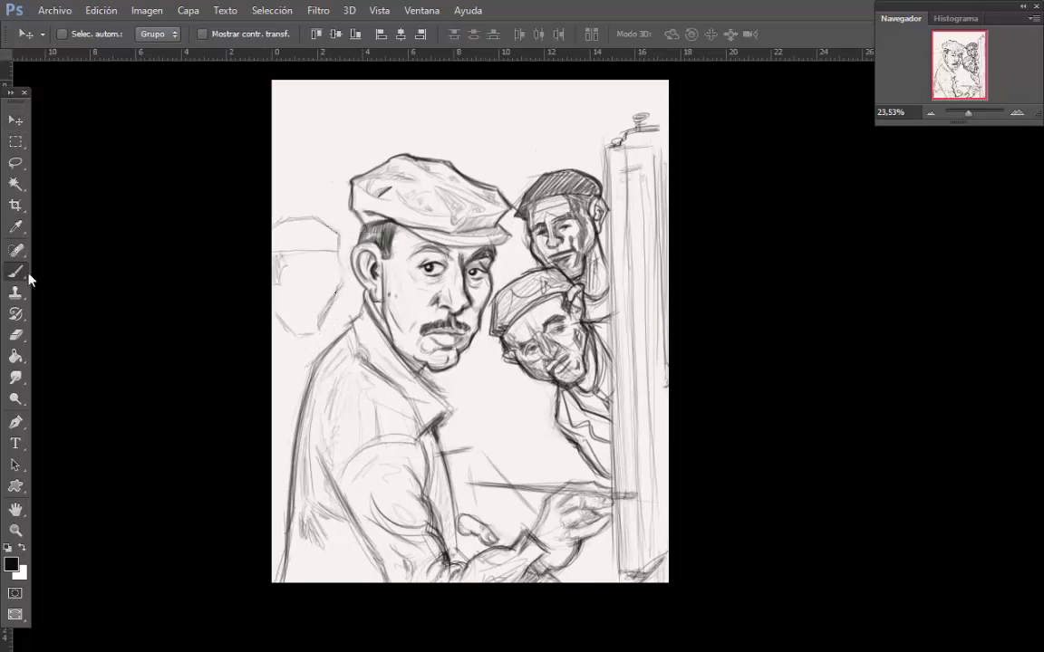
# Draw the third man's ear, eyes, nose and mouth, and firm up his cap and hatch it darkly.
pyautogui.scroll(3, 870, 260)
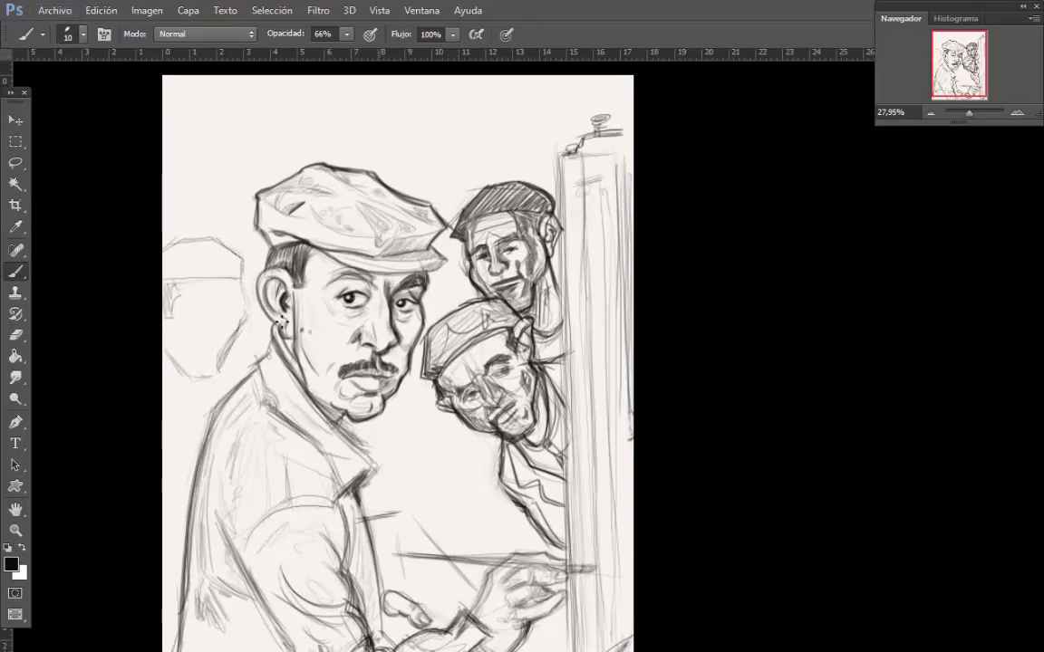
pyautogui.moveTo(178, 293); pyautogui.dragTo(168, 314)
pyautogui.scroll(-2, 572, 159)
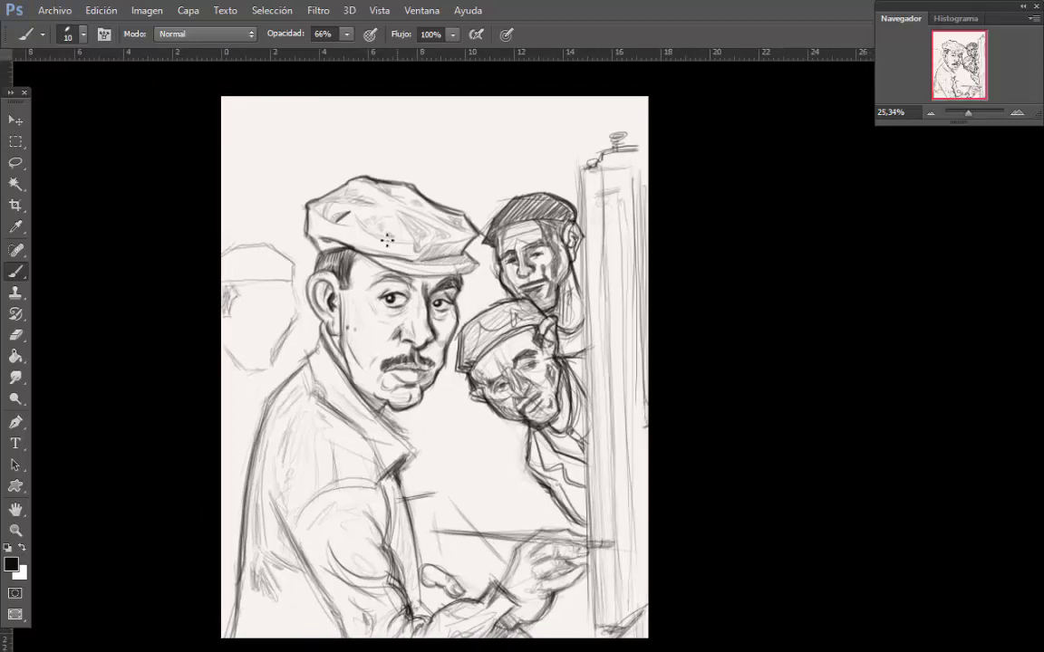
pyautogui.scroll(3, 478, 160)
pyautogui.moveTo(198, 348); pyautogui.dragTo(197, 370)
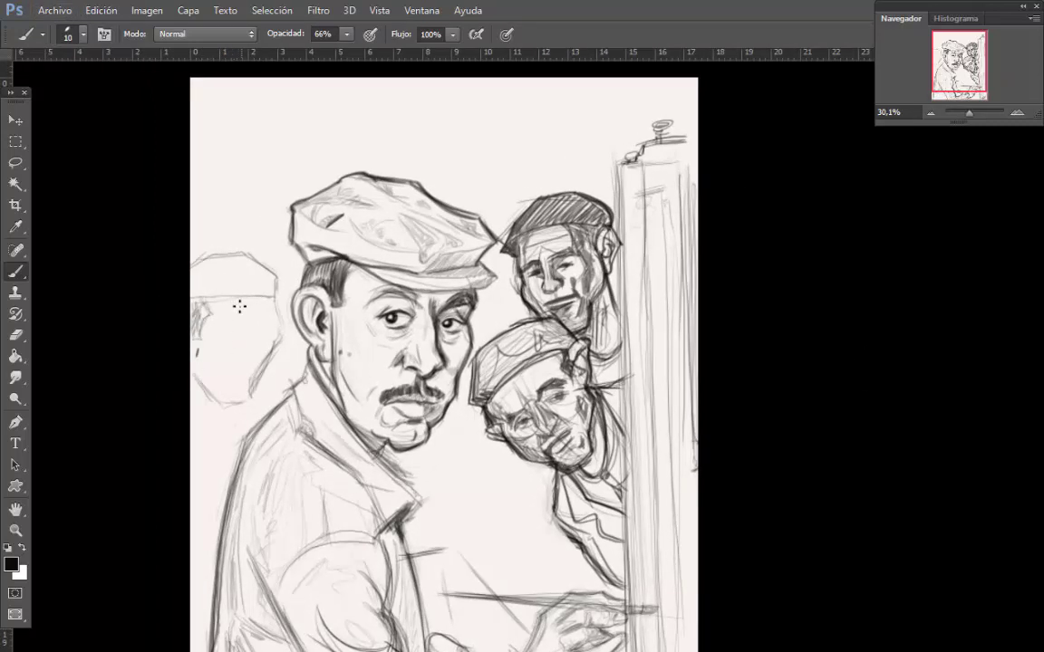
pyautogui.moveTo(242, 287); pyautogui.dragTo(253, 422)
pyautogui.moveTo(215, 318)
pyautogui.mouseDown()
pyautogui.moveTo(276, 325)
pyautogui.moveTo(258, 333)
pyautogui.moveTo(273, 336)
pyautogui.moveTo(279, 313)
pyautogui.moveTo(256, 336)
pyautogui.moveTo(272, 359)
pyautogui.moveTo(253, 381)
pyautogui.mouseUp()
pyautogui.moveTo(236, 389)
pyautogui.mouseDown()
pyautogui.moveTo(246, 409)
pyautogui.moveTo(259, 377)
pyautogui.moveTo(254, 399)
pyautogui.mouseUp()
pyautogui.moveTo(278, 344)
pyautogui.mouseDown()
pyautogui.moveTo(257, 393)
pyautogui.moveTo(279, 331)
pyautogui.moveTo(230, 344)
pyautogui.moveTo(274, 296)
pyautogui.moveTo(203, 296)
pyautogui.moveTo(271, 292)
pyautogui.moveTo(256, 250)
pyautogui.moveTo(193, 252)
pyautogui.moveTo(214, 284)
pyautogui.moveTo(271, 288)
pyautogui.mouseUp()
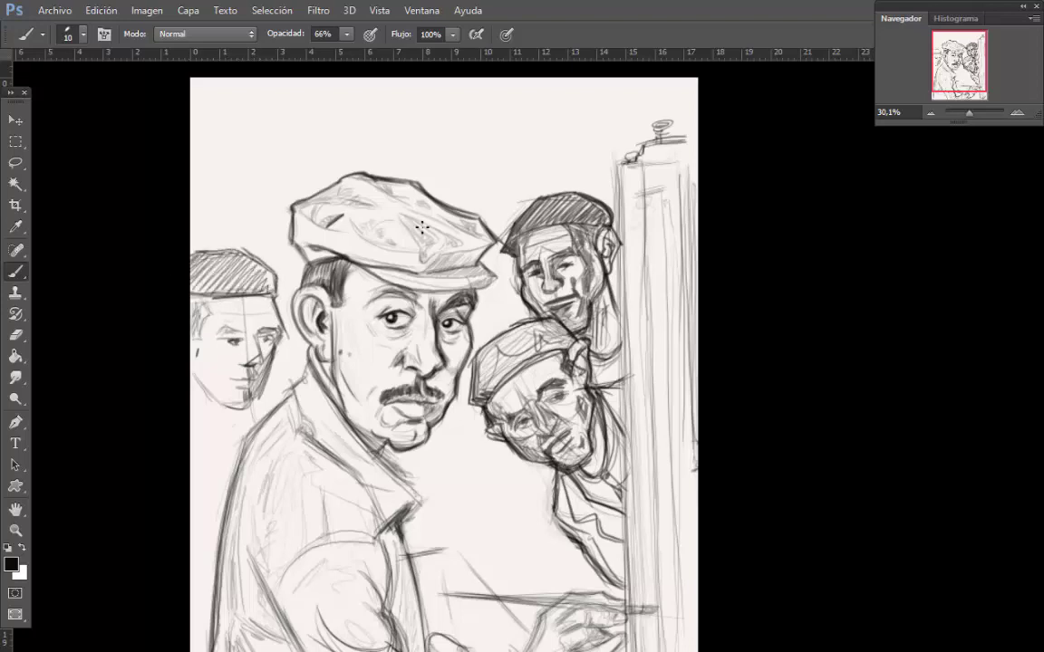
# Shade the third man's cheek and sketch his neck, collar and shirt behind the painter's shoulder.
pyautogui.scroll(-3, 421, 225)
pyautogui.scroll(2, 339, 349)
pyautogui.moveTo(307, 362); pyautogui.dragTo(329, 406)
pyautogui.moveTo(351, 351)
pyautogui.mouseDown()
pyautogui.moveTo(343, 360)
pyautogui.moveTo(327, 340)
pyautogui.mouseUp()
pyautogui.moveTo(300, 408)
pyautogui.mouseDown()
pyautogui.moveTo(327, 434)
pyautogui.moveTo(339, 420)
pyautogui.moveTo(367, 427)
pyautogui.mouseUp()
pyautogui.moveTo(308, 444)
pyautogui.mouseDown()
pyautogui.moveTo(325, 444)
pyautogui.moveTo(300, 486)
pyautogui.mouseUp()
pyautogui.scroll(-2, 748, 354)
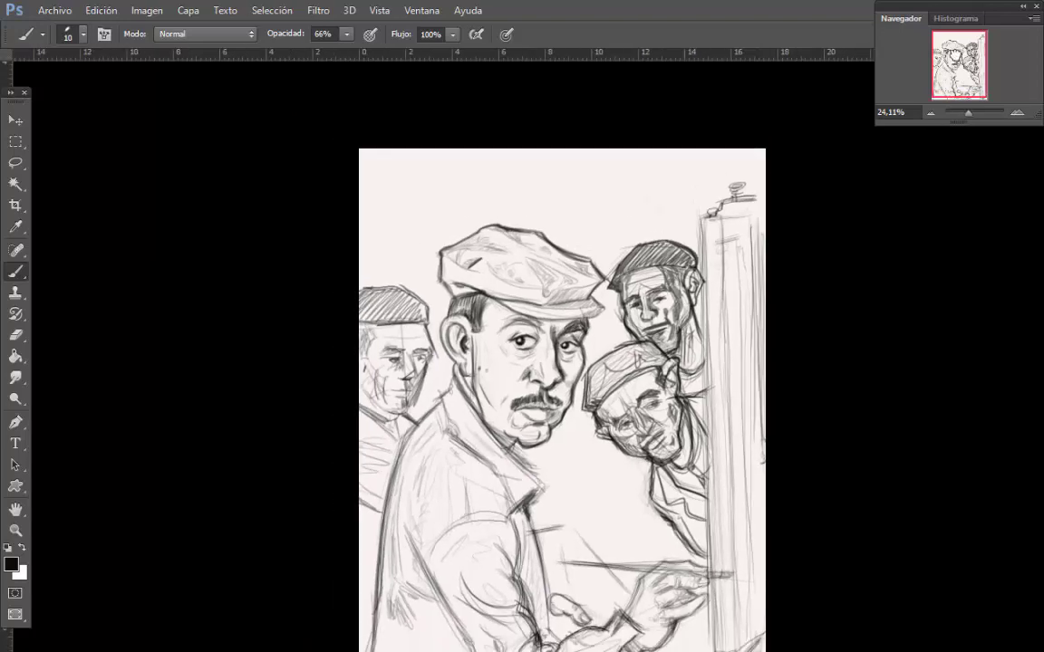
# Extend the third man's arm and clothing lines down behind the painter's back, checking the reference photo and undoing a stroke.
pyautogui.moveTo(951, 68)
pyautogui.mouseDown()
pyautogui.moveTo(981, 85)
pyautogui.moveTo(935, 89)
pyautogui.moveTo(941, 70)
pyautogui.mouseUp()
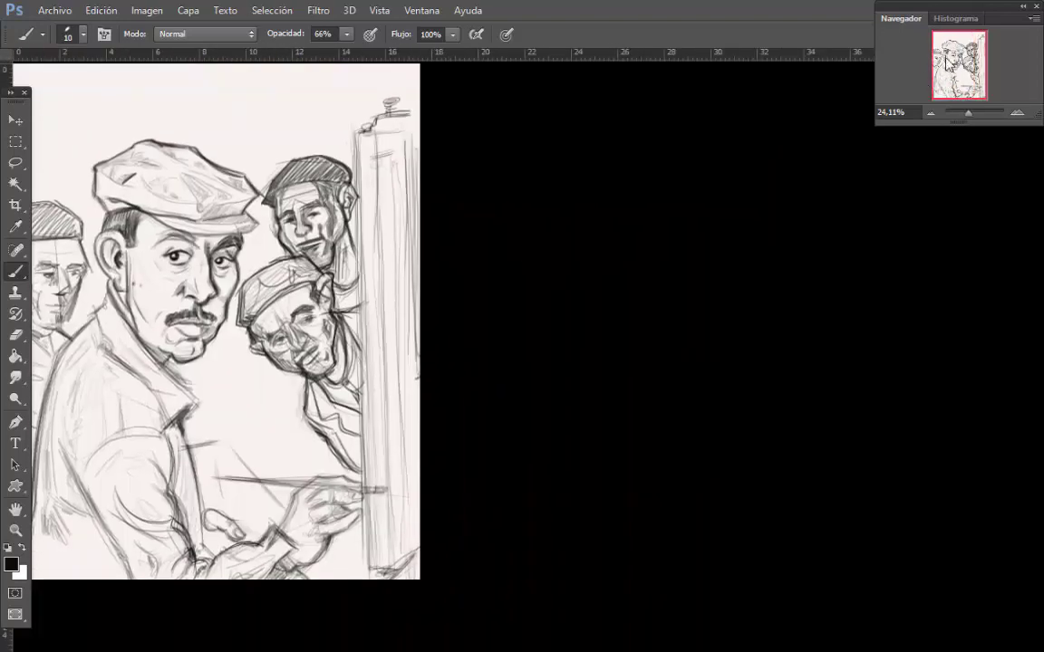
pyautogui.scroll(2, 692, 246)
pyautogui.moveTo(213, 423); pyautogui.dragTo(578, 350)
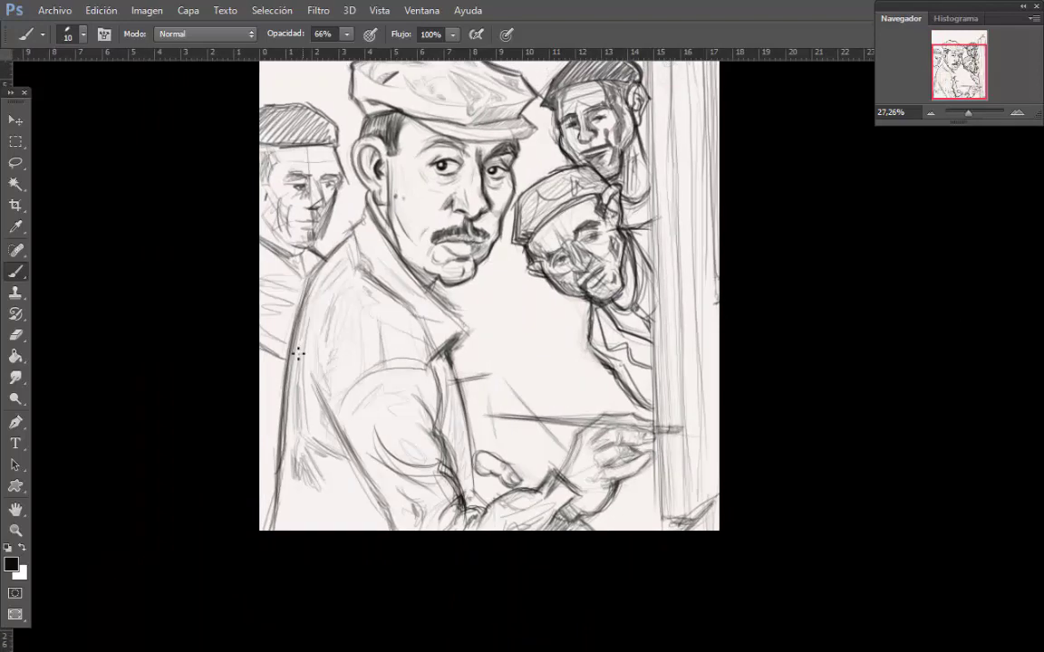
pyautogui.hotkey('ctrl', 'Tab')
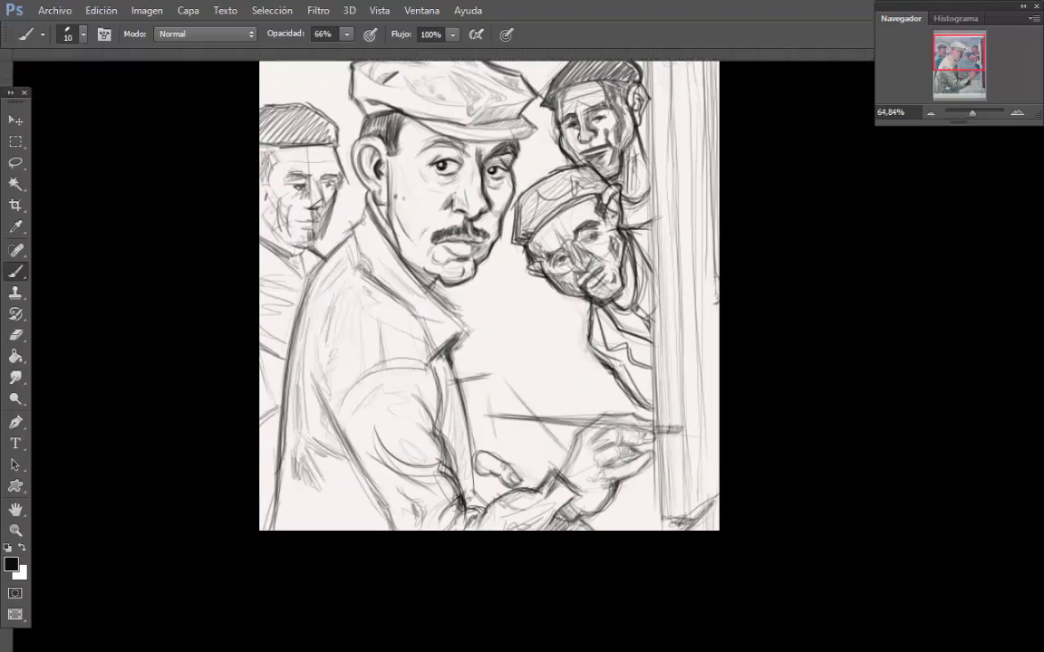
pyautogui.click(100, 11)
pyautogui.click(125, 61)
pyautogui.keyDown('alt'); pyautogui.scroll(-3, 914, 272); pyautogui.keyUp('alt')
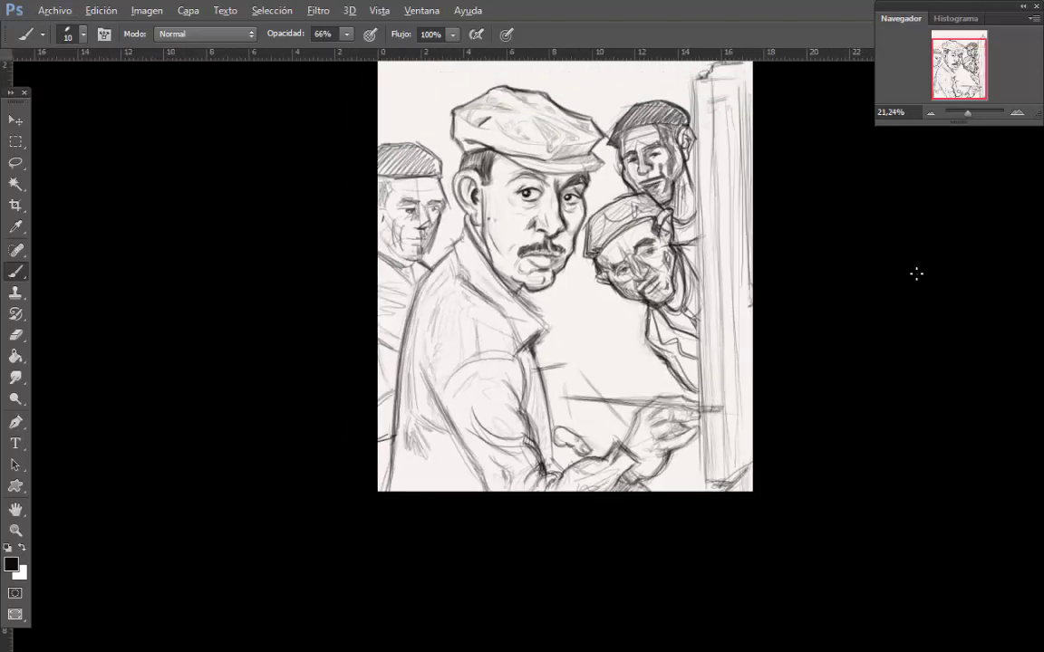
# Compare the whole sketch with the reference photo and step back through the last two brush strokes.
pyautogui.hotkey('ctrl', 'Tab')
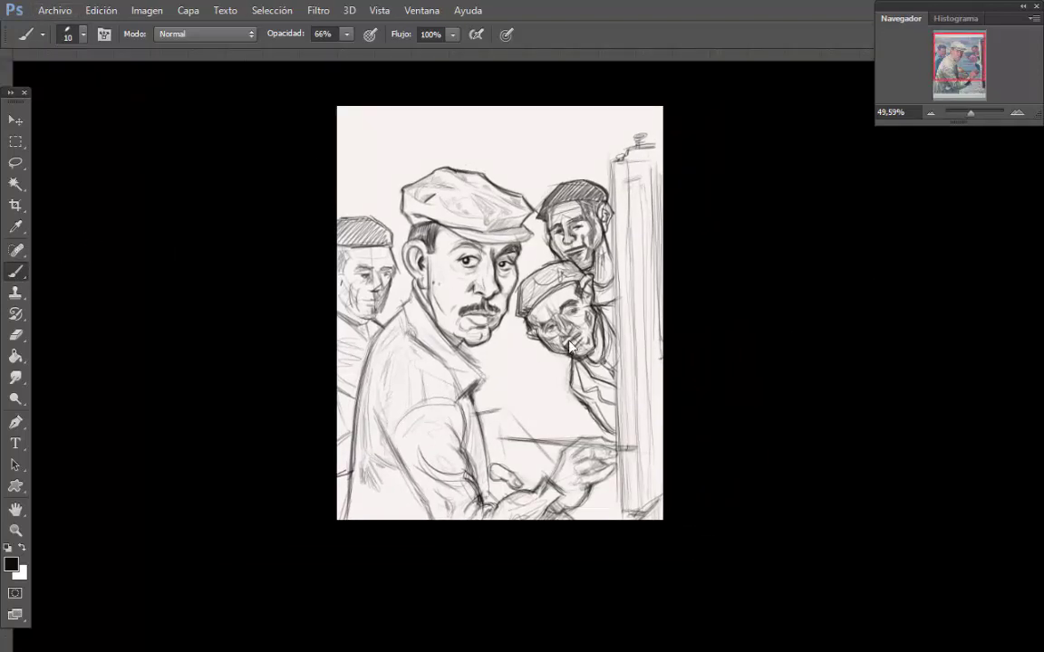
pyautogui.hotkey('ctrl', 'Tab')
pyautogui.hotkey('ctrl', 'Tab')
pyautogui.hotkey('ctrl', 'Tab')
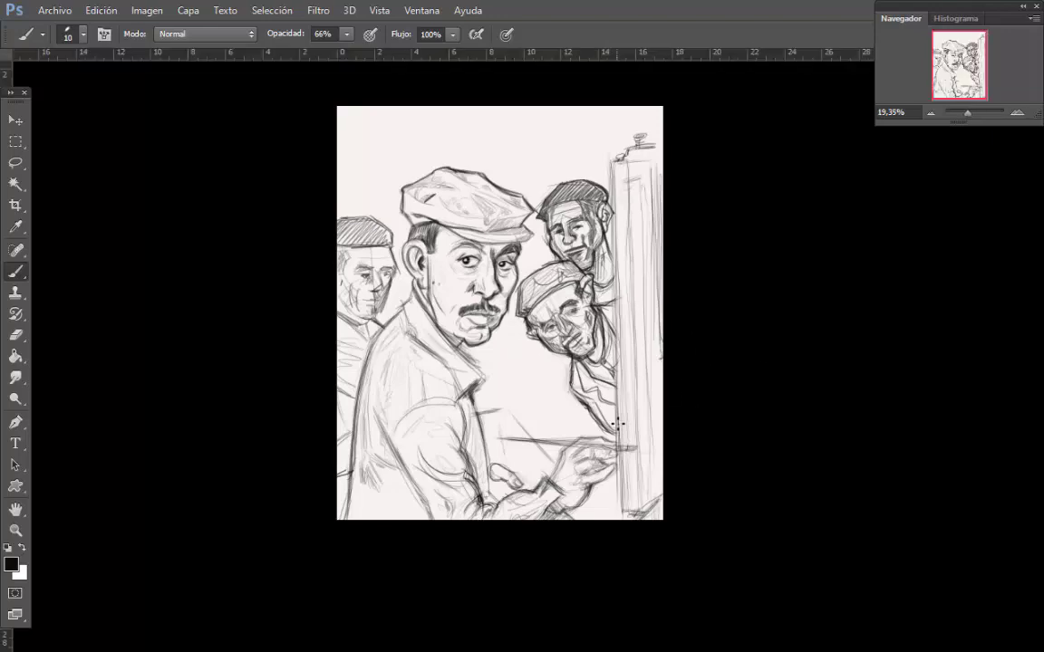
pyautogui.click(101, 11)
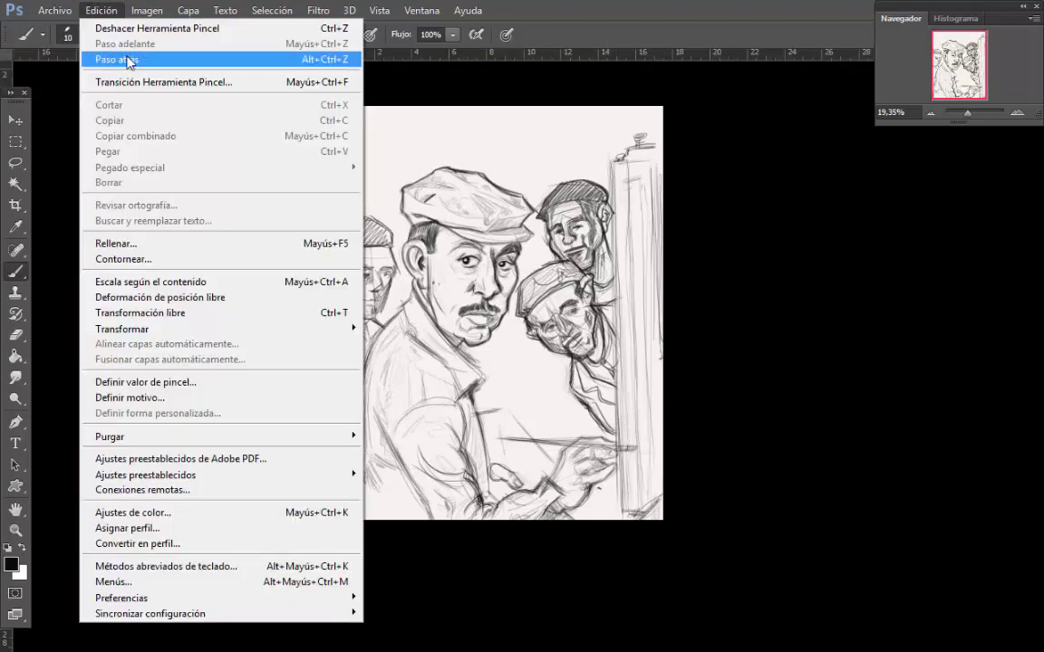
pyautogui.click(130, 61)
pyautogui.click(100, 11)
pyautogui.click(131, 61)
# Sketch light horizontal background lines below the painter's hand and between the painter and the two men by the upright.
pyautogui.moveTo(581, 505); pyautogui.dragTo(610, 506)
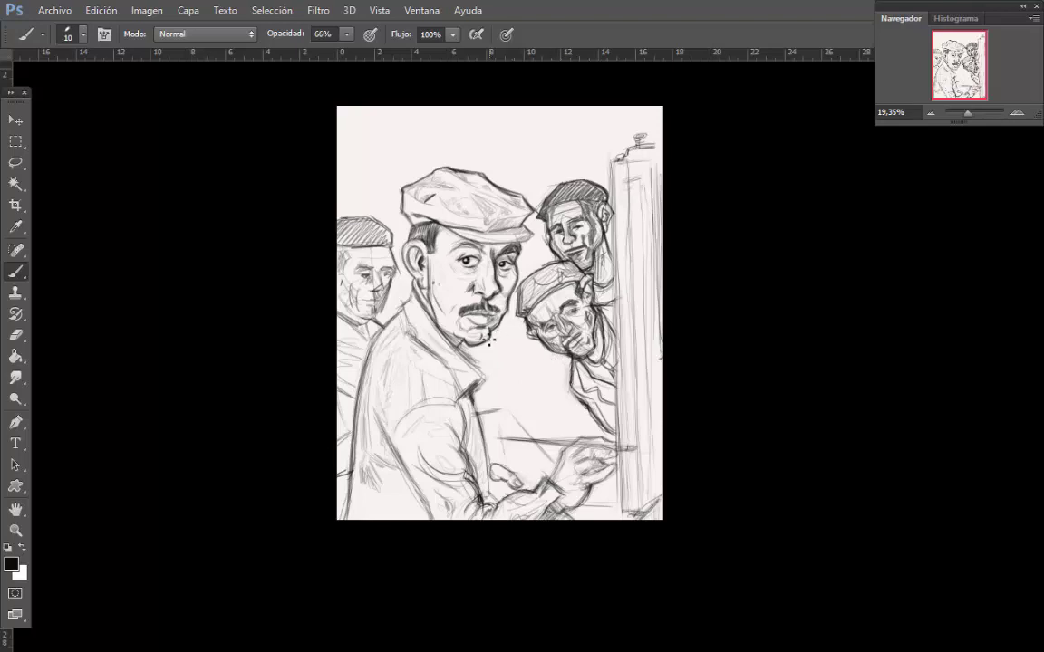
pyautogui.moveTo(510, 341); pyautogui.dragTo(484, 340)
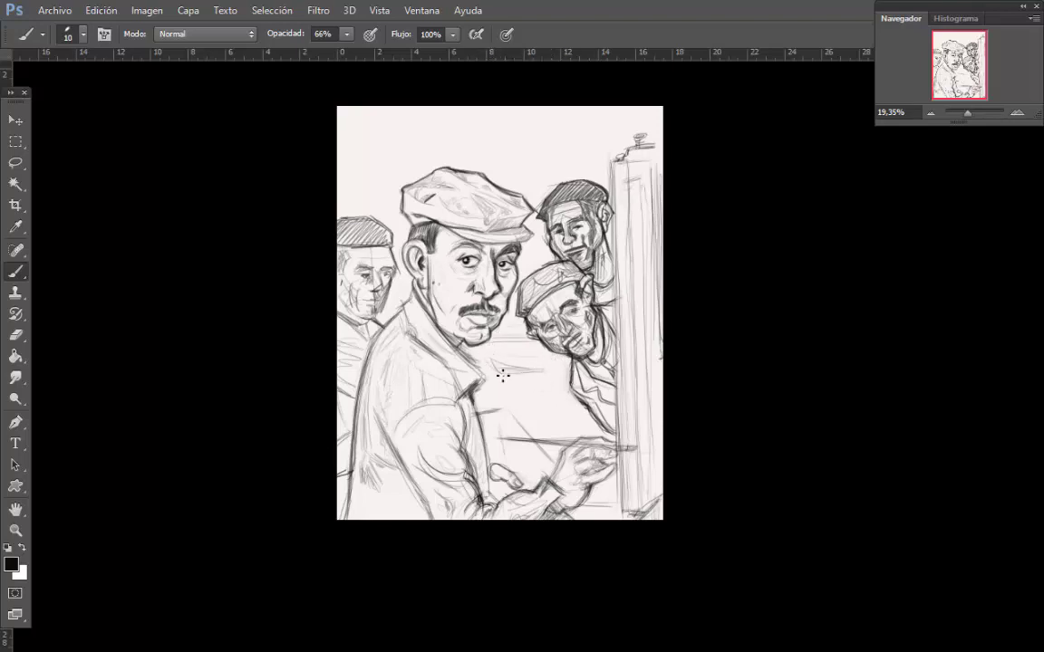
pyautogui.moveTo(569, 388)
pyautogui.mouseDown()
pyautogui.moveTo(521, 404)
pyautogui.moveTo(574, 405)
pyautogui.mouseUp()
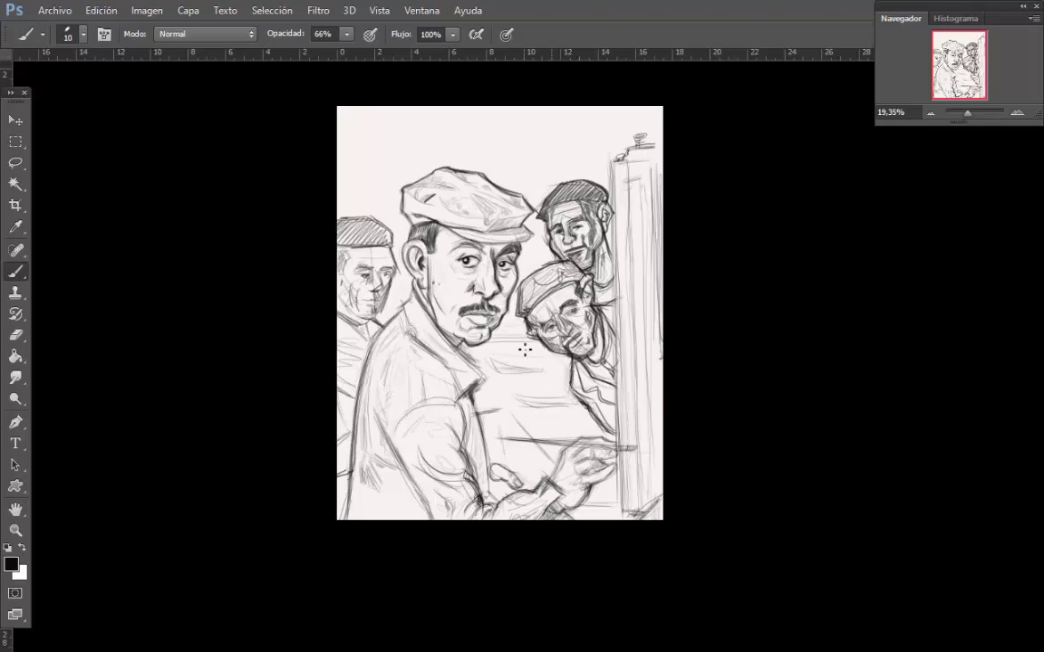